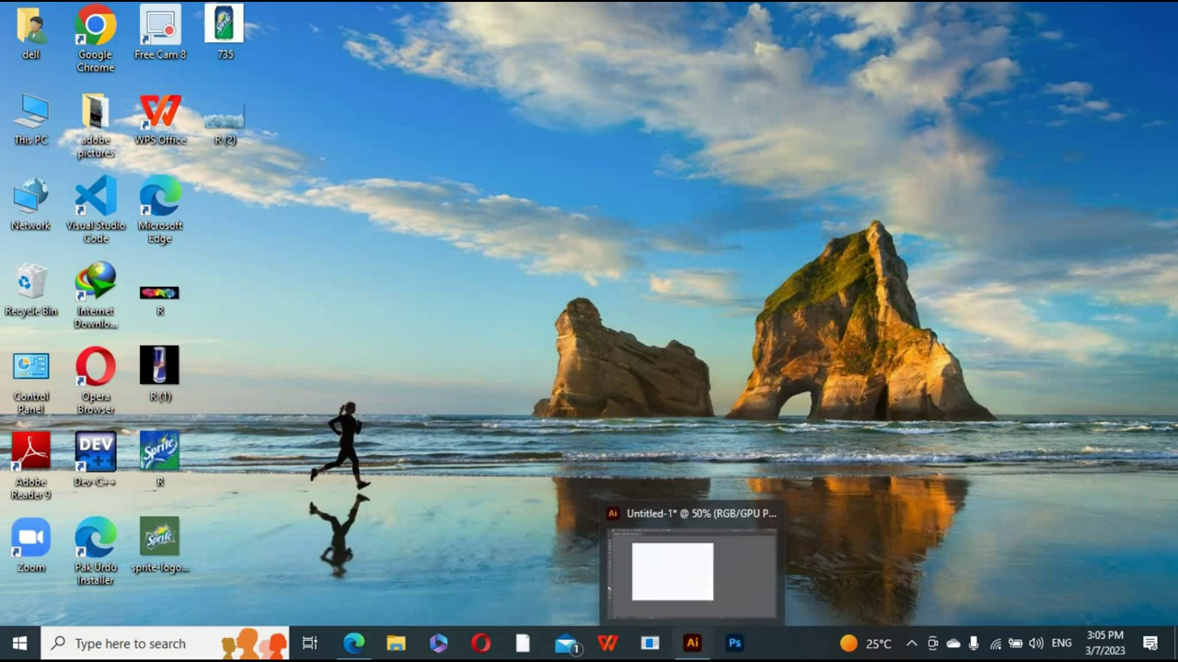
# Step: Restore the Untitled-1 window, then zoom and pan until the blank artboard fills the workspace
pyautogui.click(642, 568)
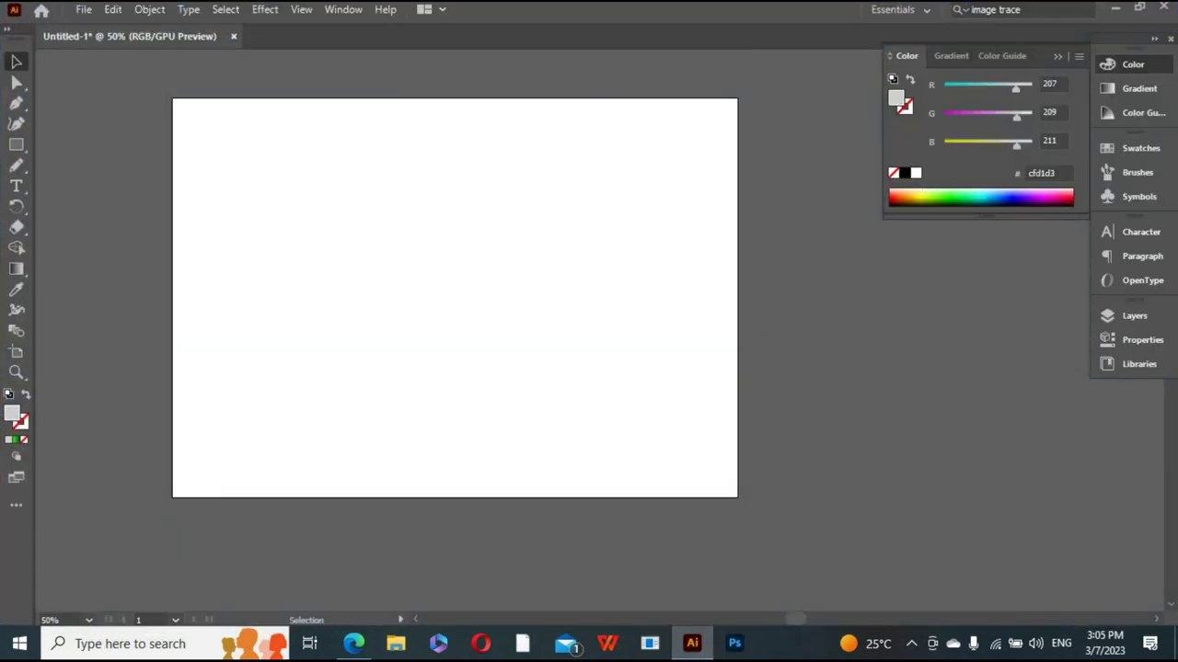
pyautogui.click(15, 103)
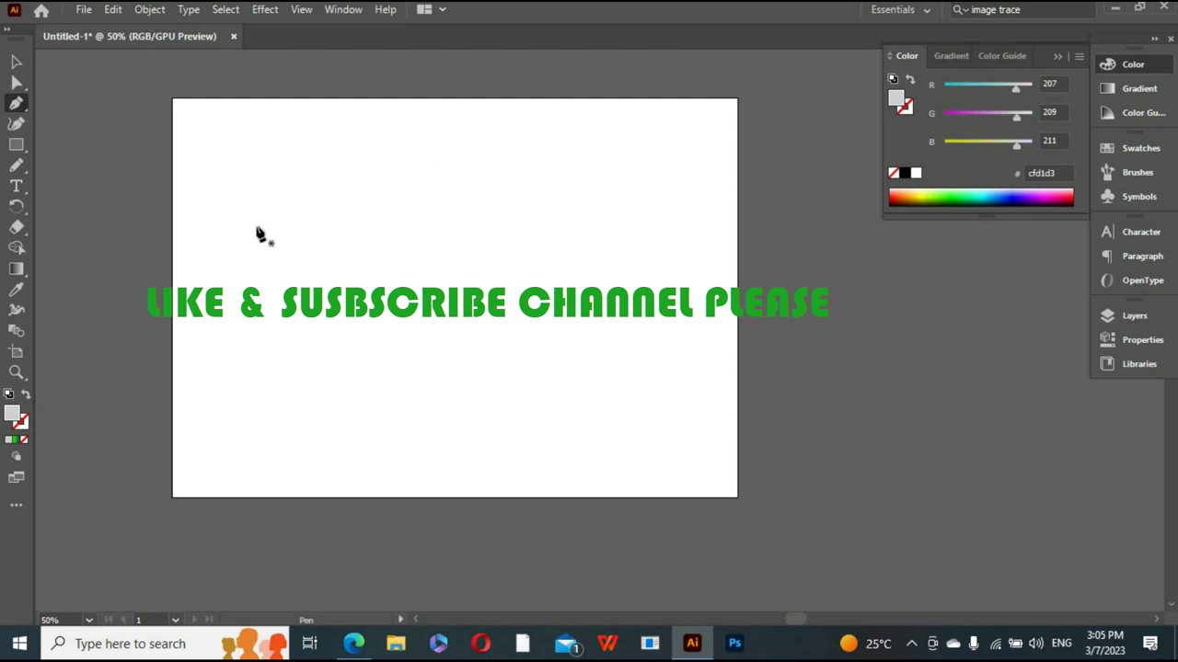
pyautogui.press('v')
pyautogui.rightClick(266, 210)
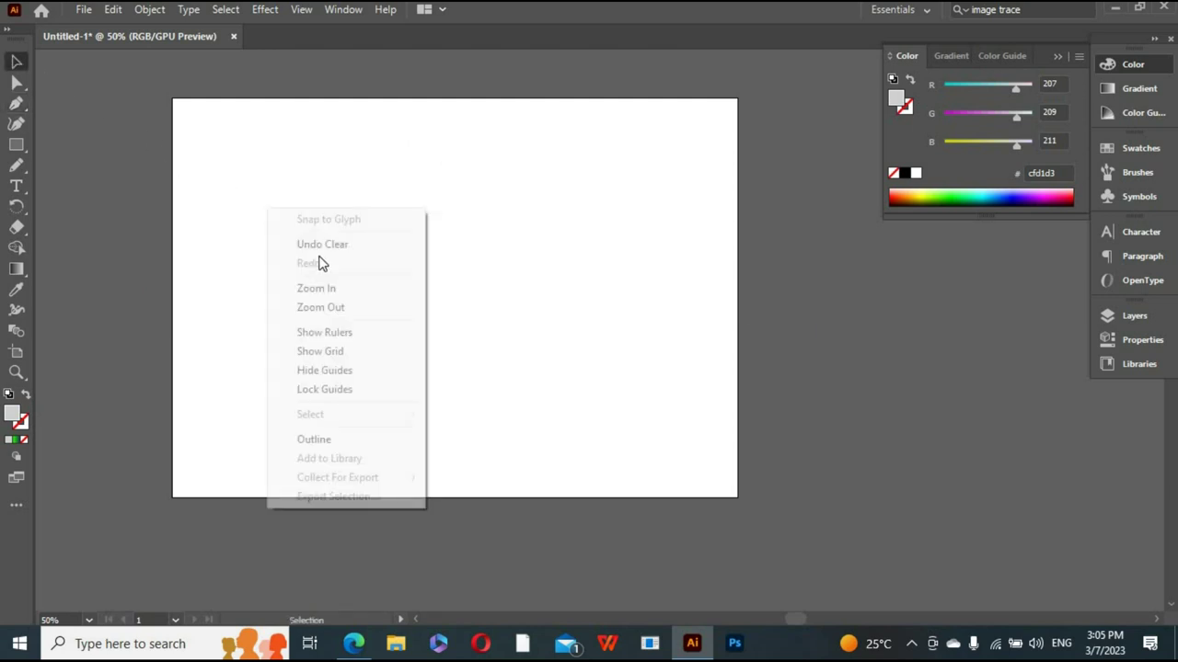
pyautogui.click(325, 289)
pyautogui.moveTo(384, 284); pyautogui.dragTo(491, 339)
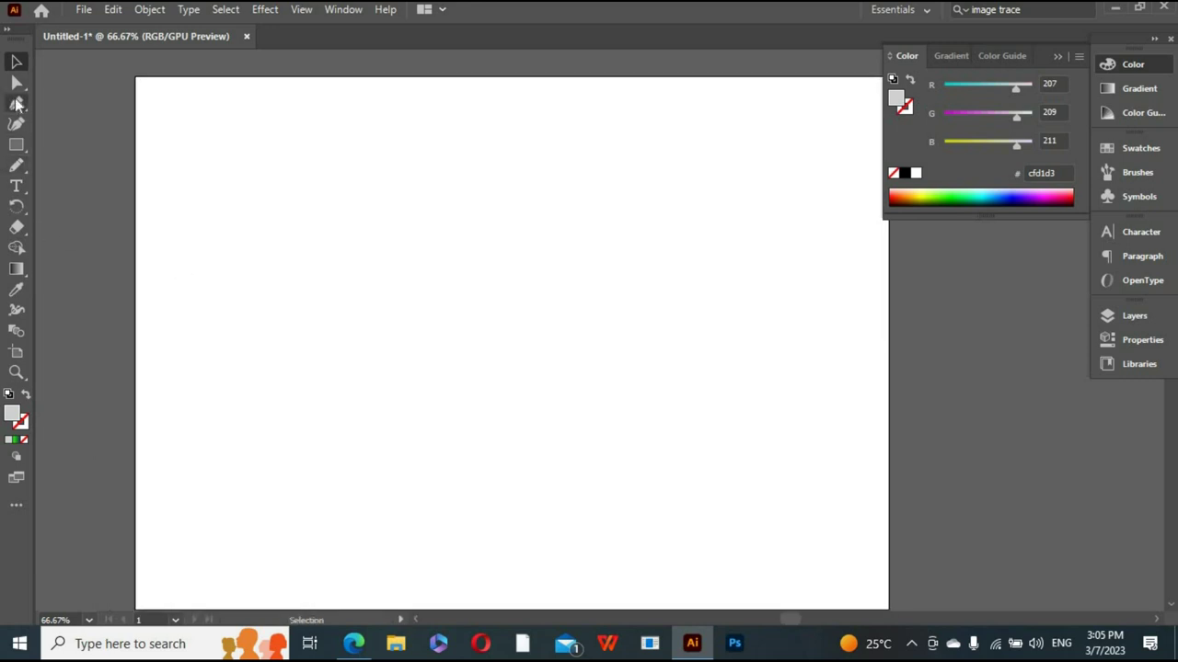
pyautogui.click(16, 104)
# Step: Draw a thin four-point bar near the top of the page with the Pen tool
pyautogui.click(498, 113)
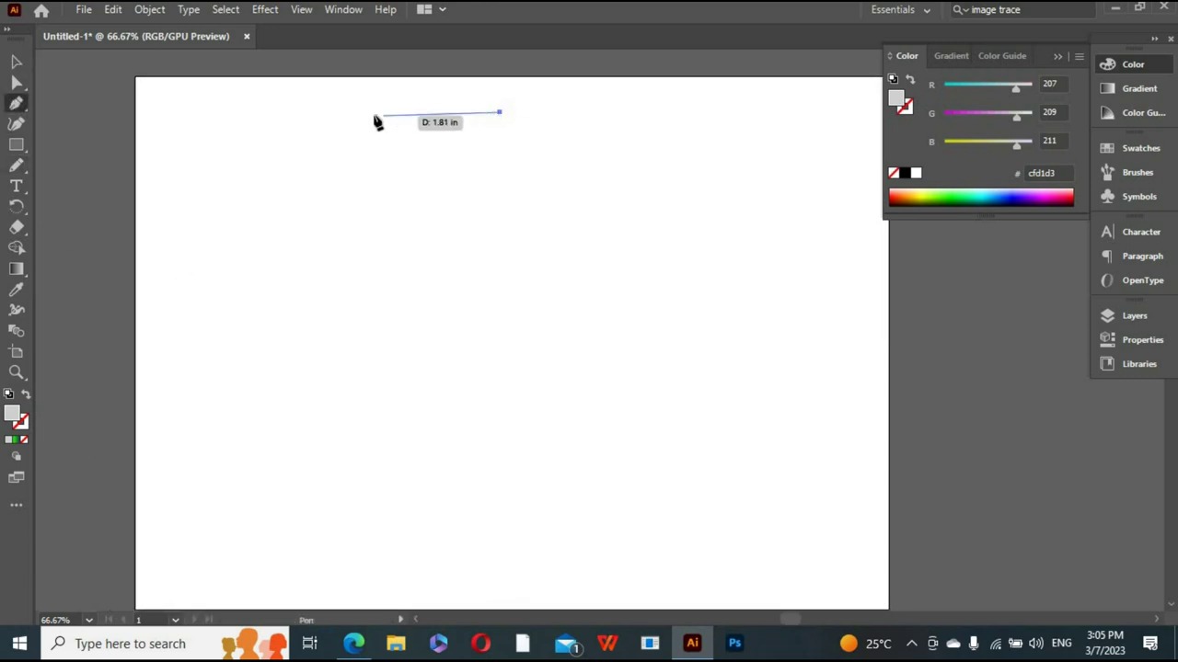
pyautogui.click(341, 119)
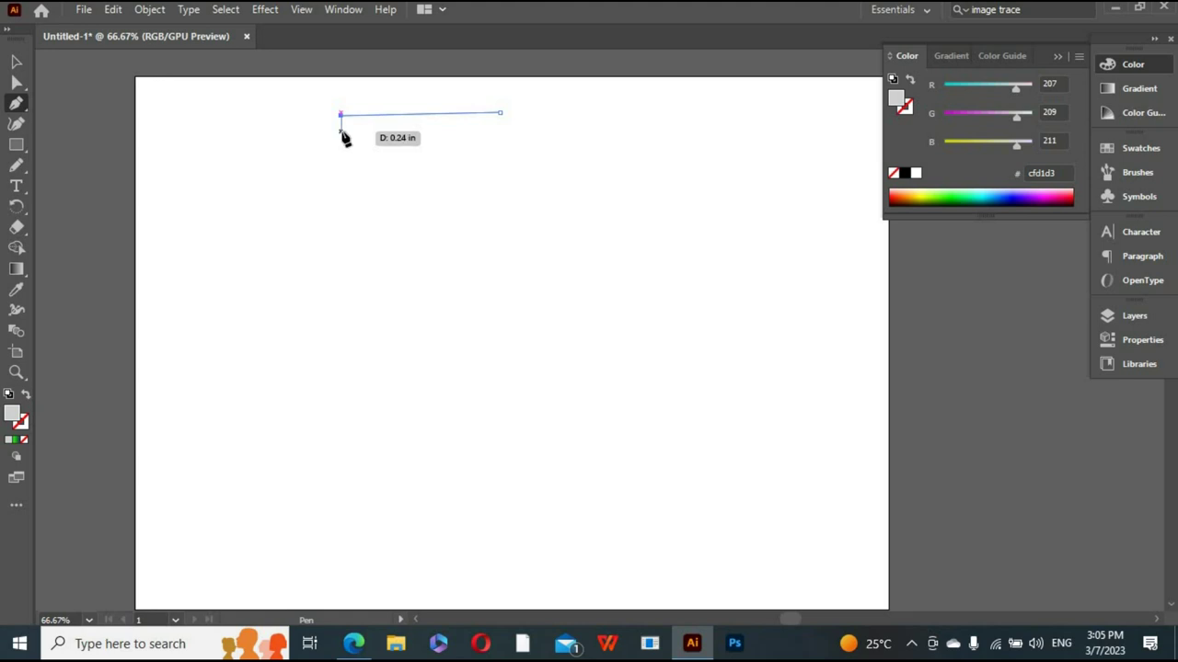
pyautogui.click(340, 130)
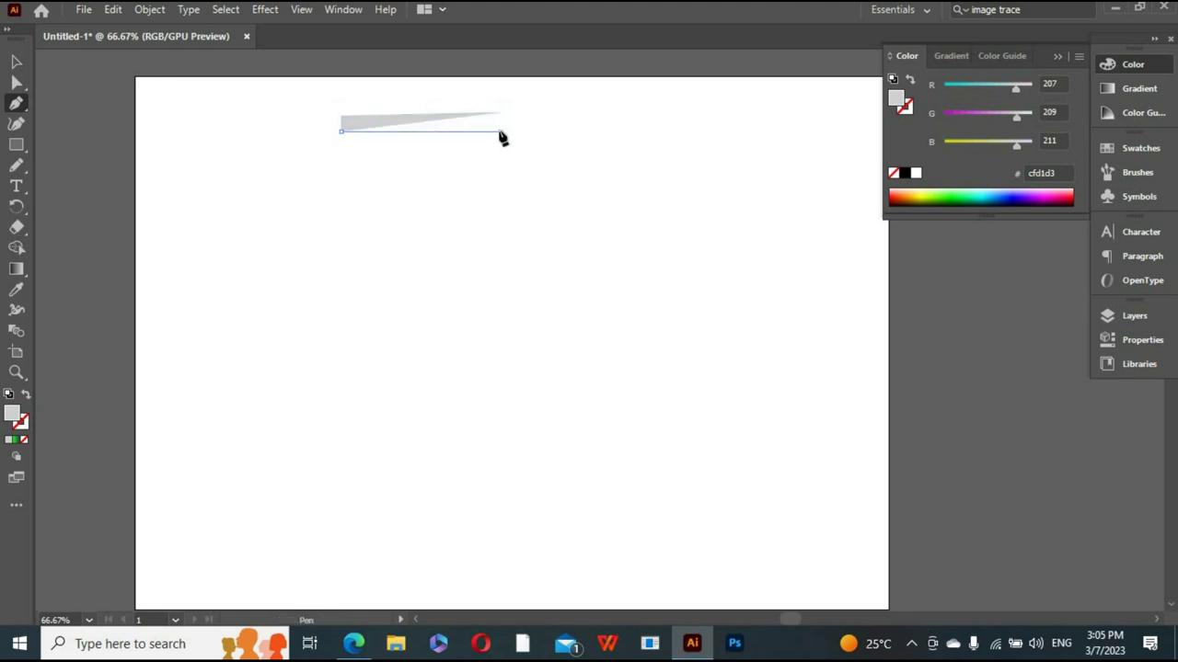
pyautogui.click(501, 131)
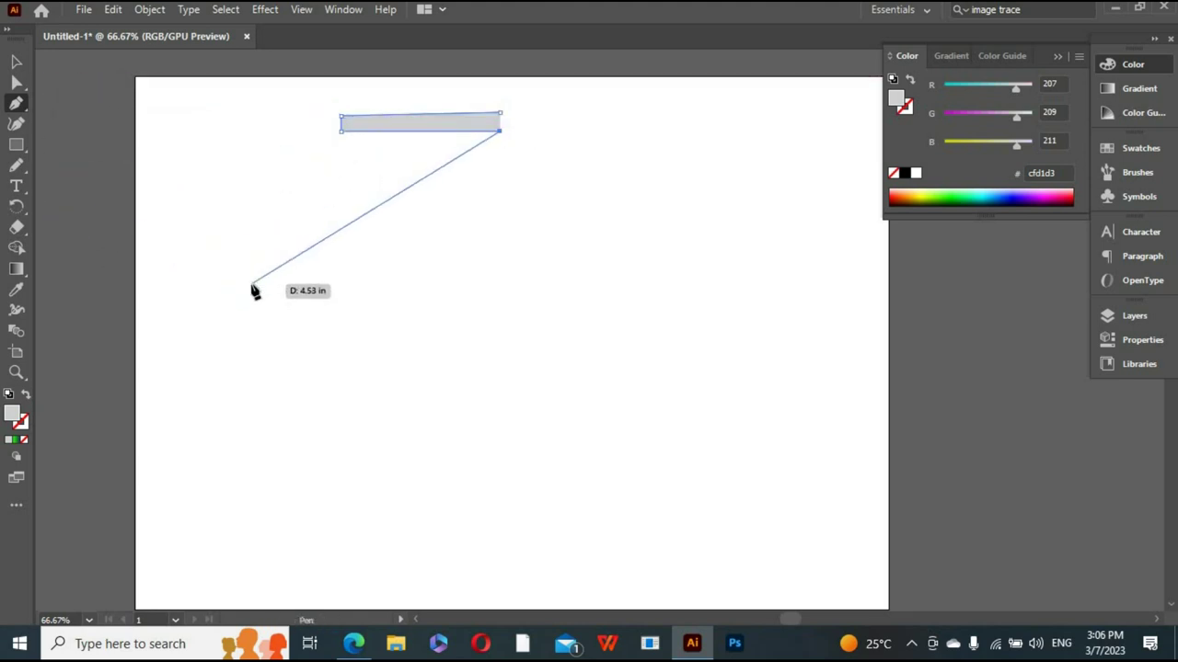
pyautogui.hotkey('ctrl', 'z')
pyautogui.hotkey('ctrl', 'z')
pyautogui.moveTo(341, 115); pyautogui.dragTo(326, 112)
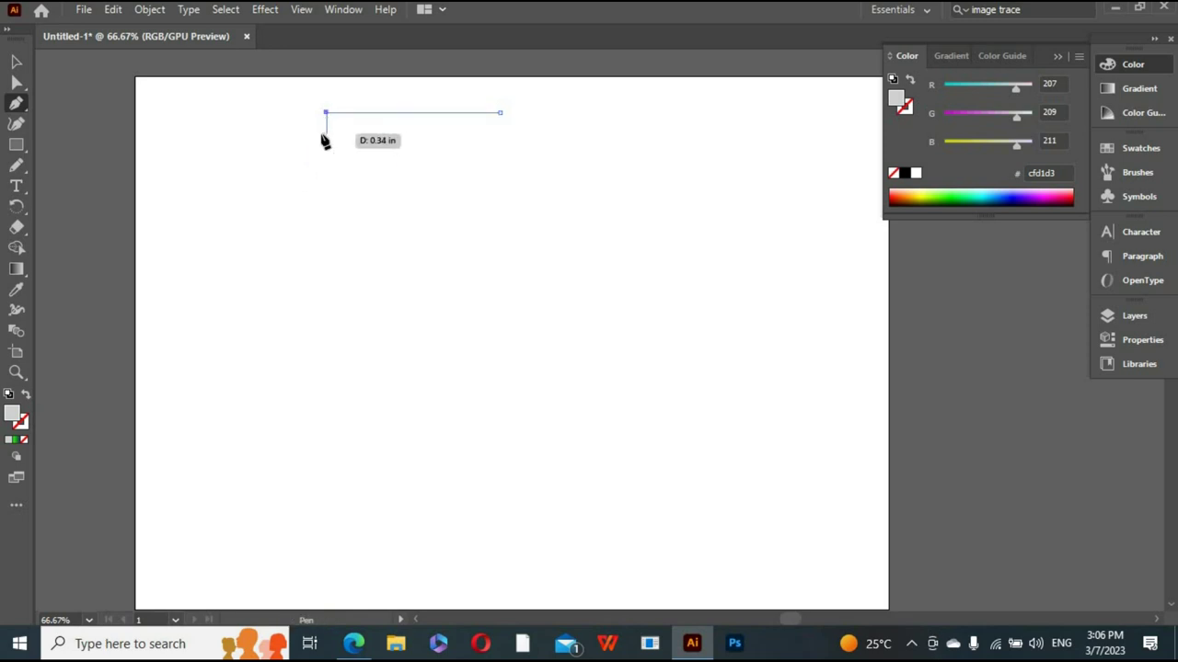
pyautogui.click(326, 131)
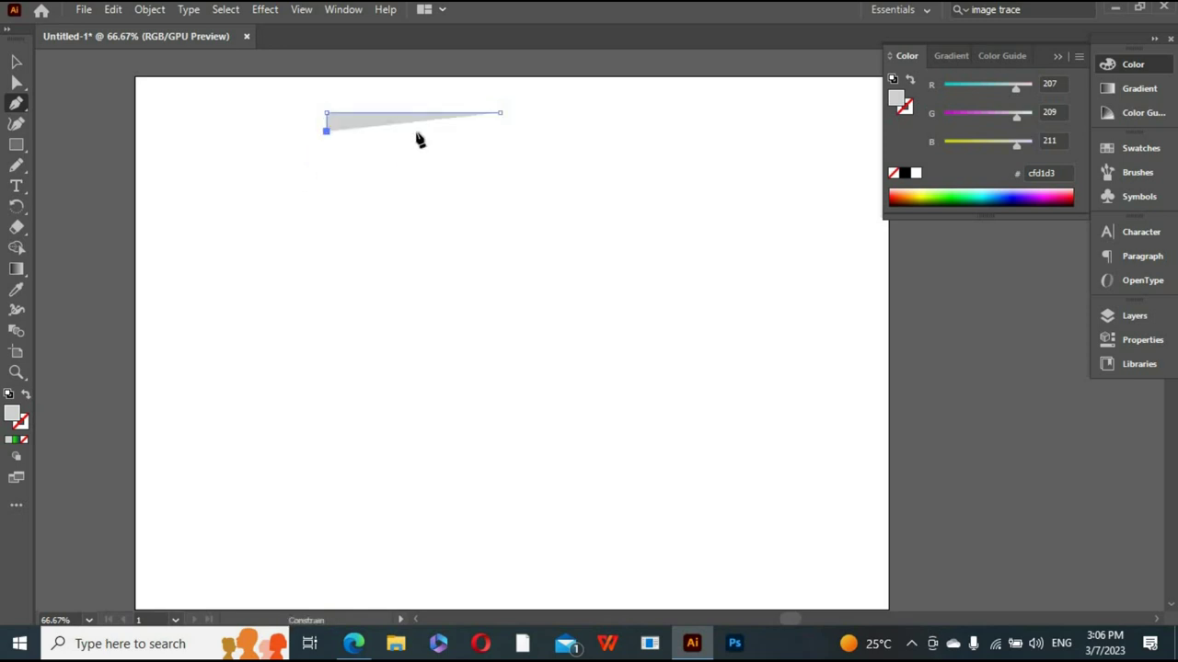
pyautogui.click(499, 130)
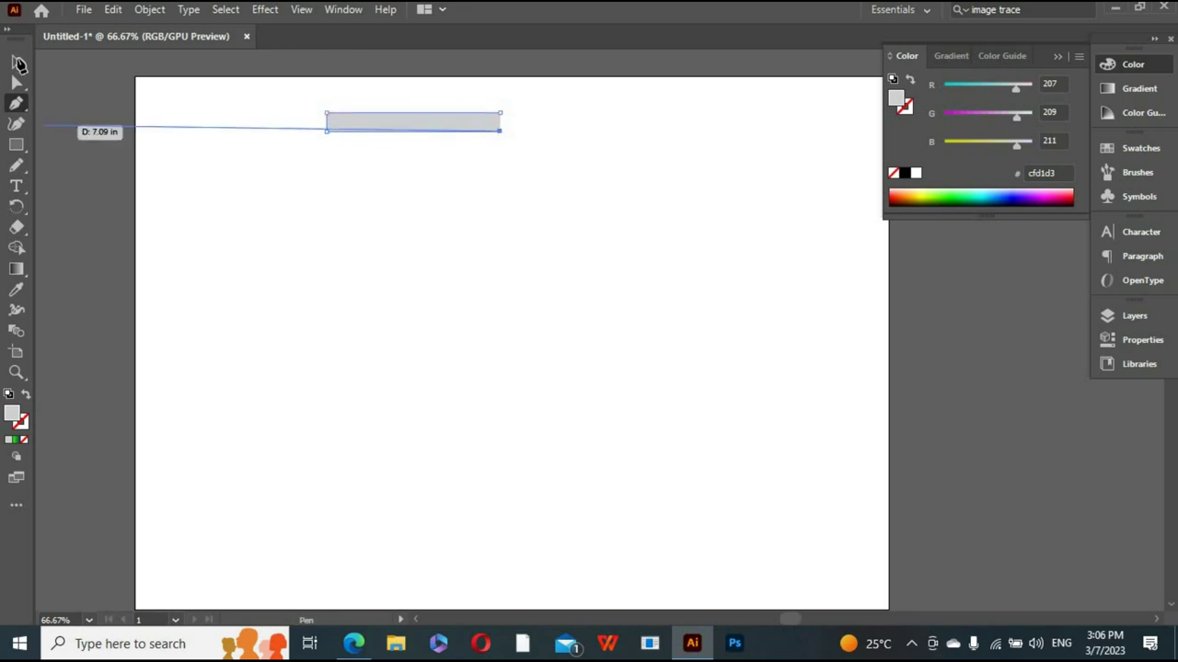
# Step: Round the bar's left corners and give it the default white fill and black stroke
pyautogui.click(16, 82)
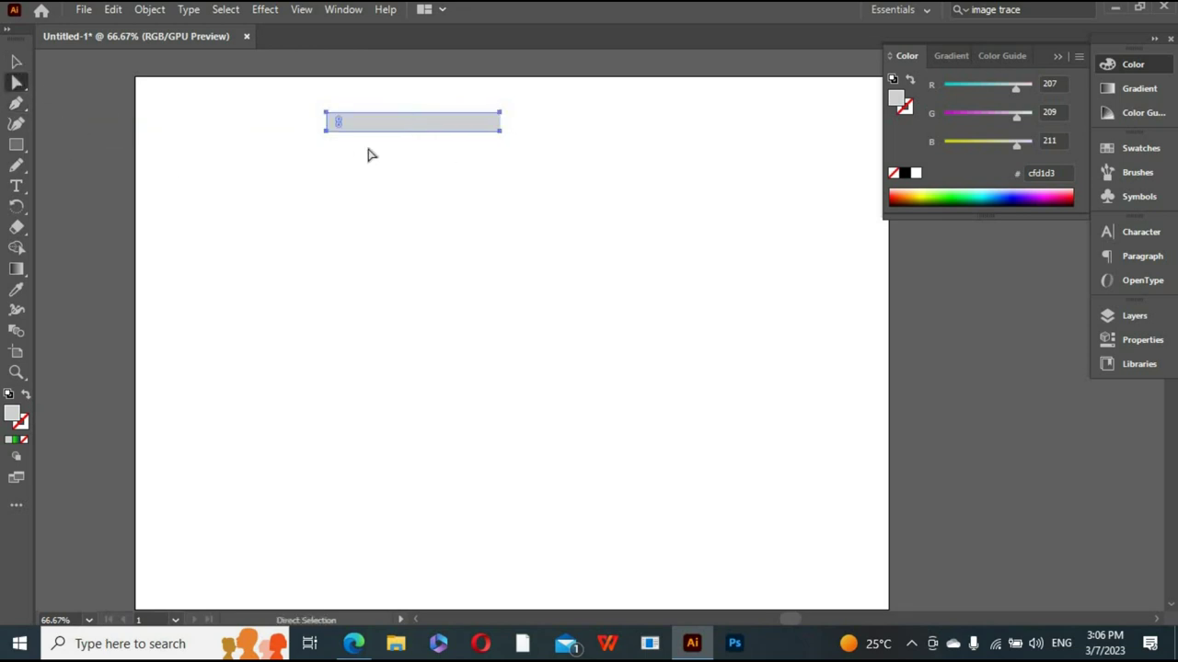
pyautogui.moveTo(336, 122); pyautogui.dragTo(439, 139)
pyautogui.click(16, 60)
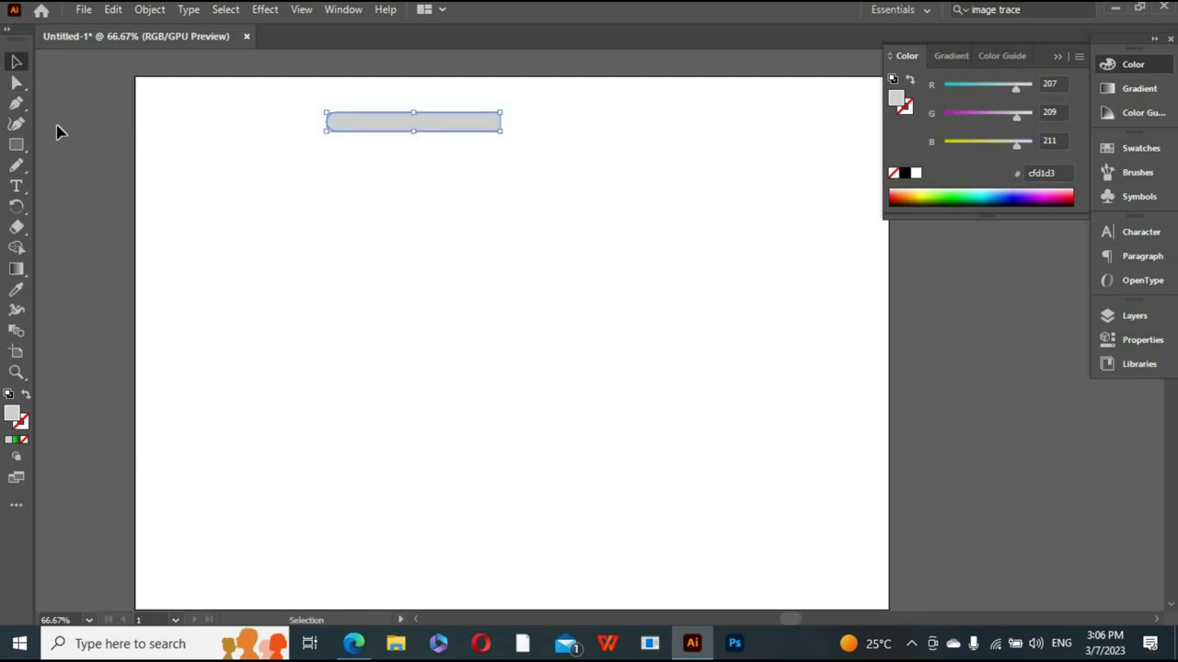
pyautogui.click(346, 148)
pyautogui.click(355, 125)
pyautogui.click(9, 394)
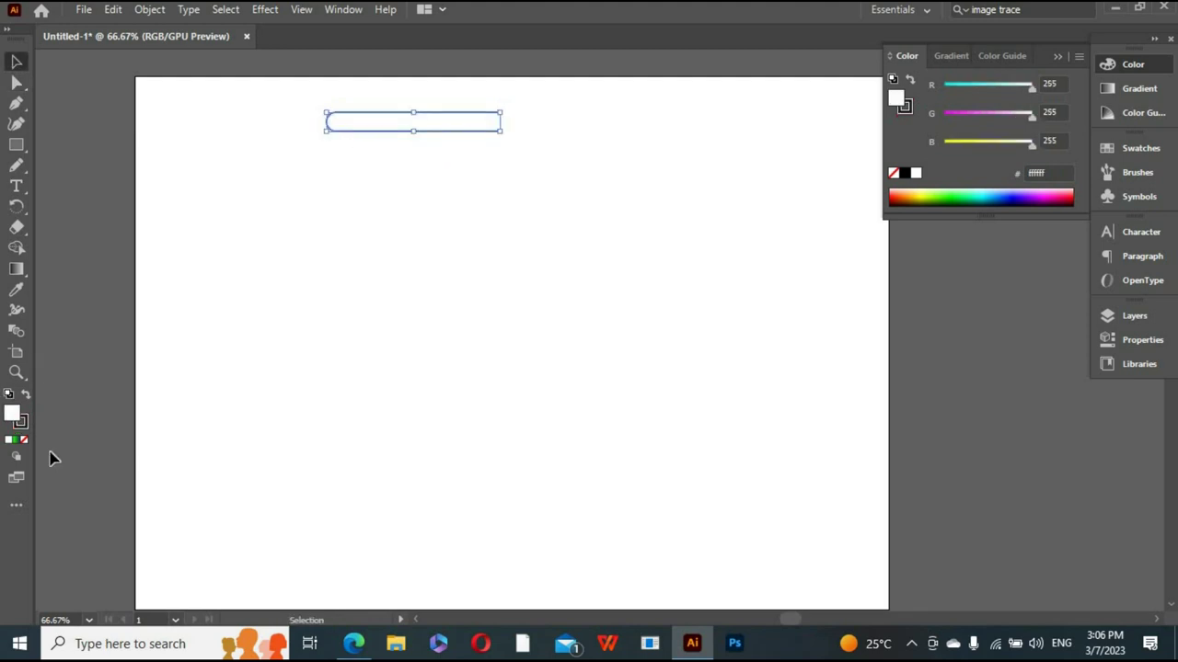
pyautogui.click(104, 327)
# Step: Pen-trace the can's left profile: bar ends, sloping shoulder, straight side, bottom bevel and bottom edge
pyautogui.press('p')
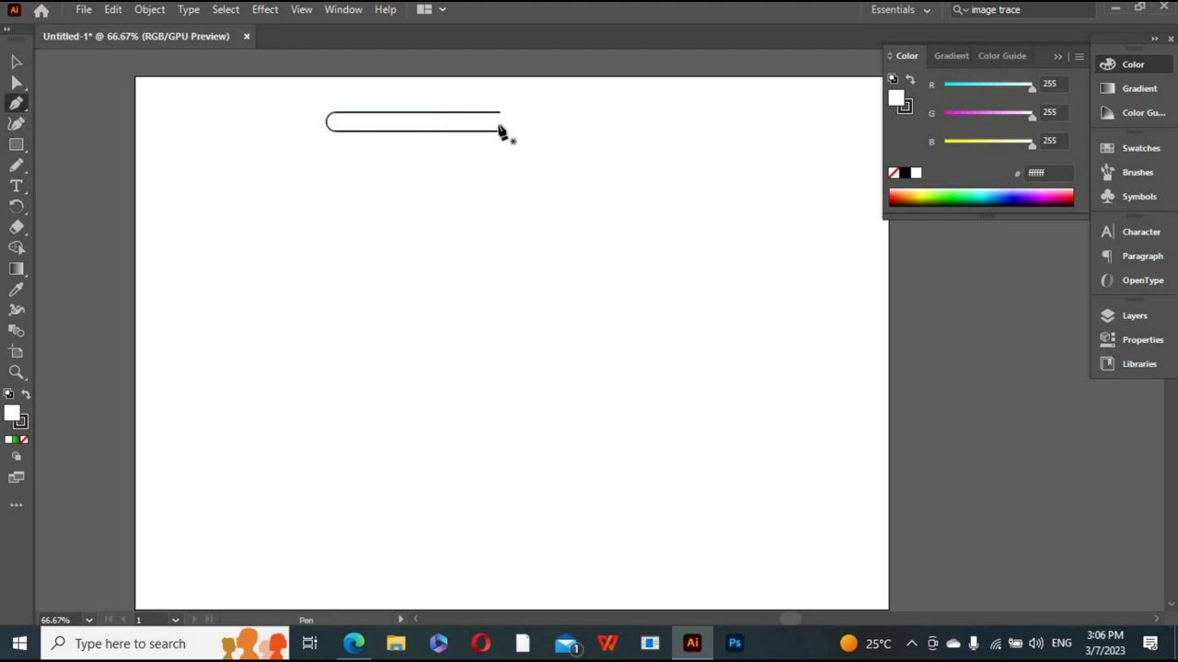
pyautogui.click(496, 122)
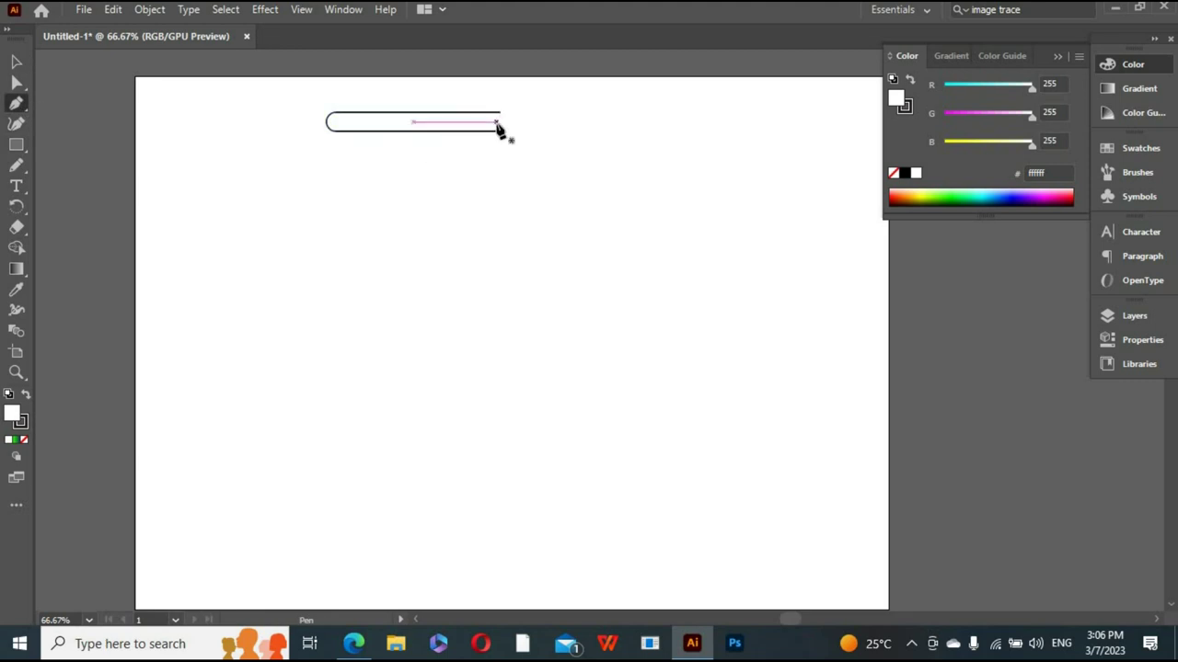
pyautogui.click(336, 122)
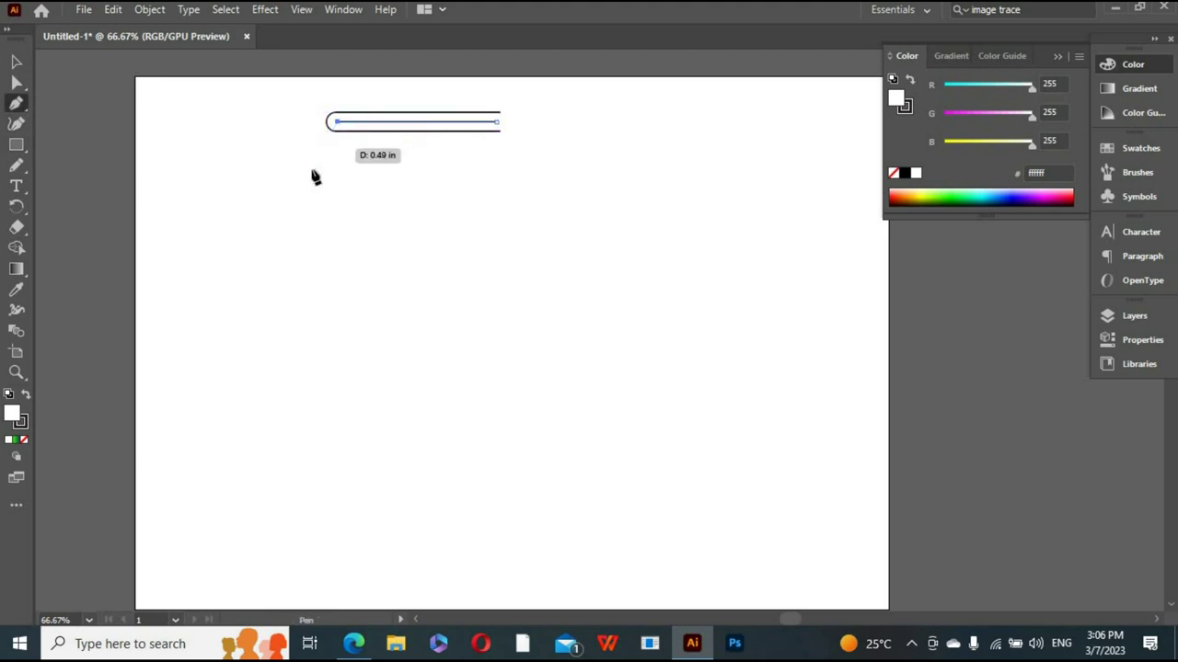
pyautogui.click(321, 147)
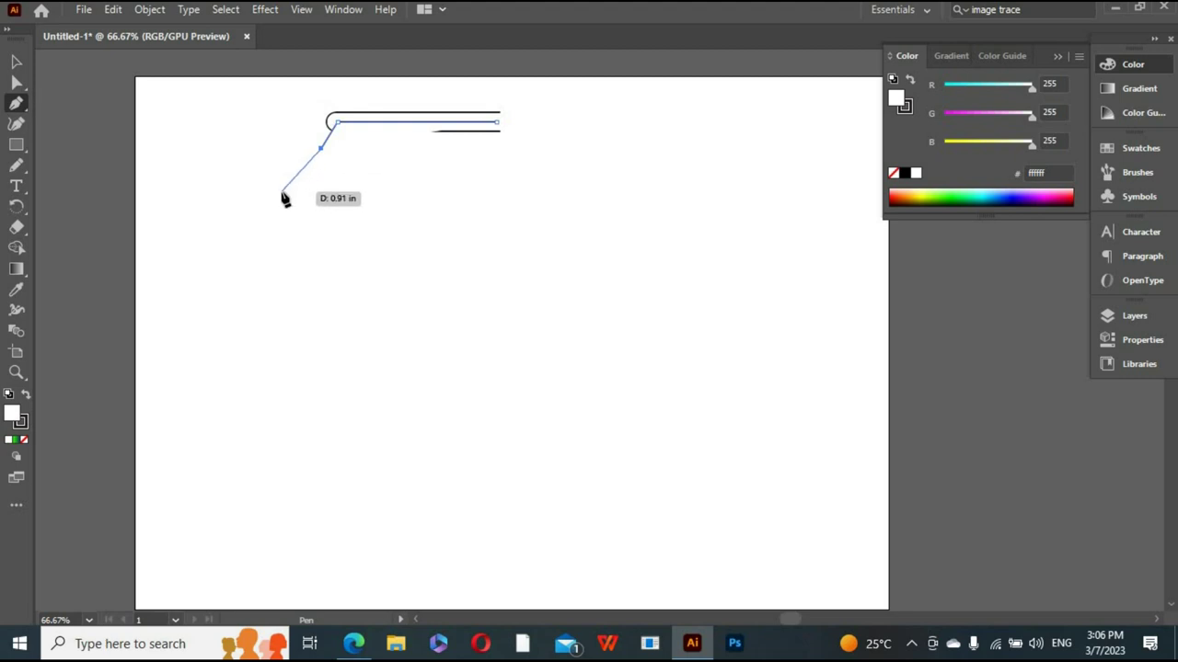
pyautogui.click(281, 191)
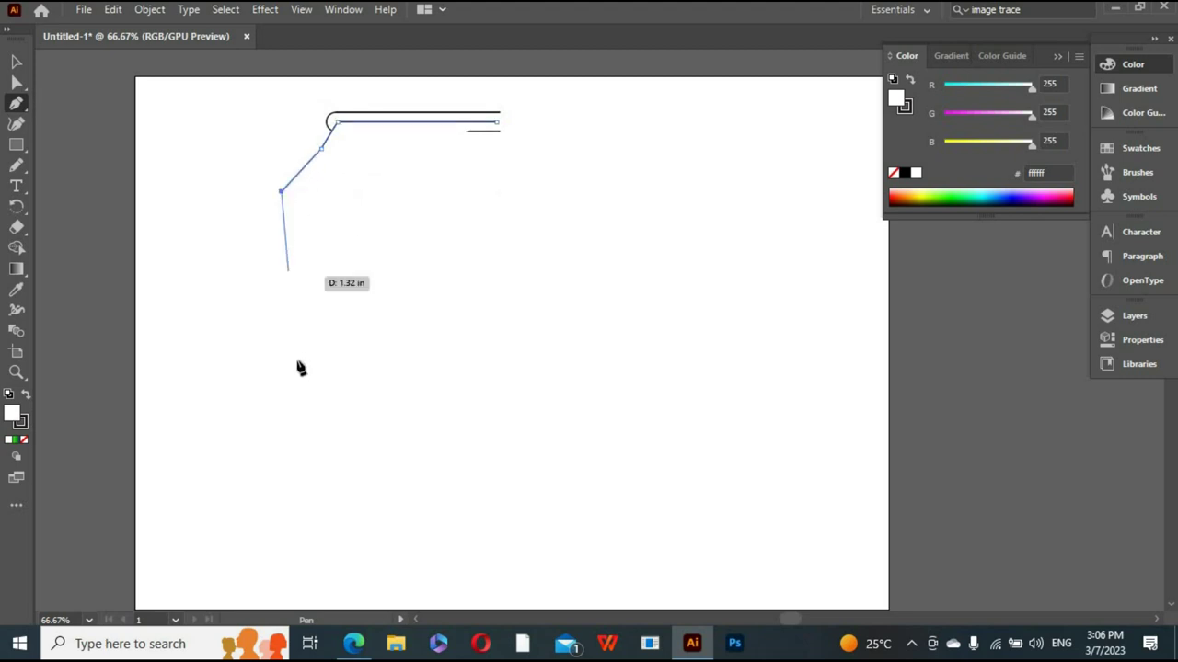
pyautogui.click(281, 489)
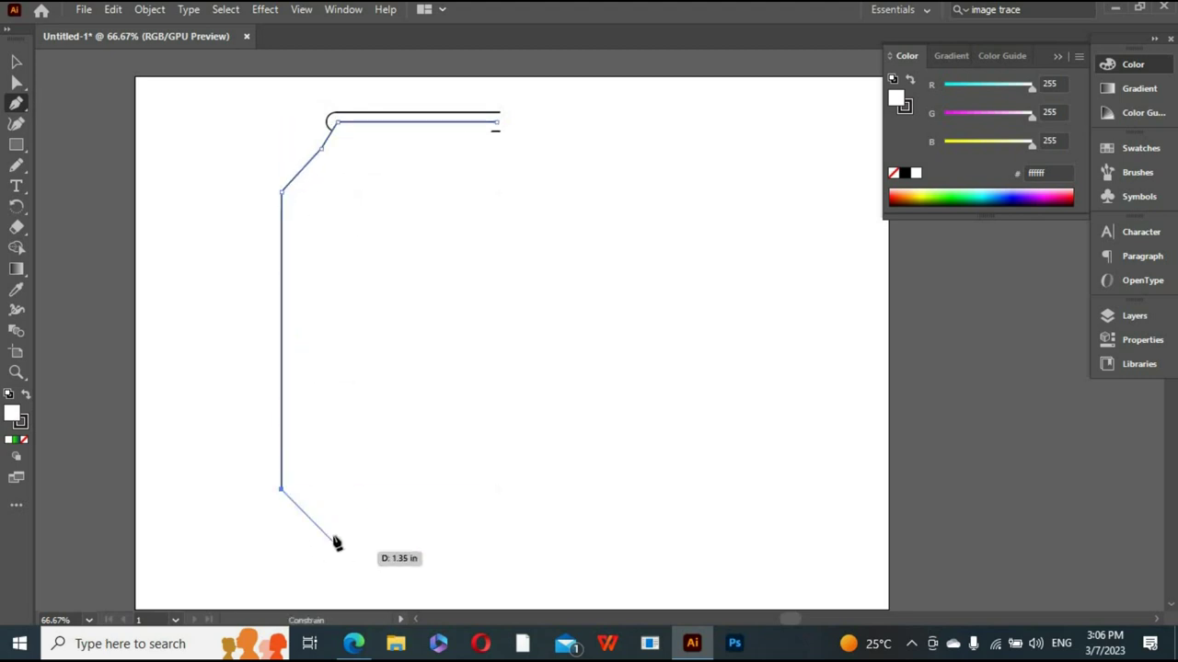
pyautogui.click(301, 501)
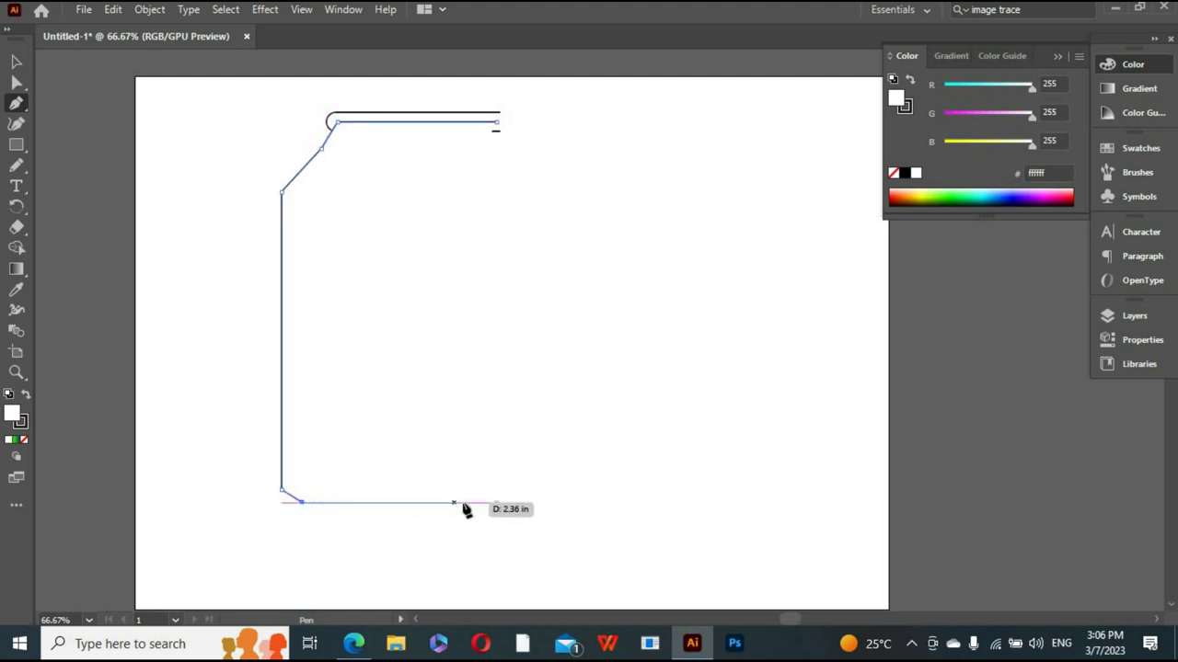
pyautogui.click(496, 501)
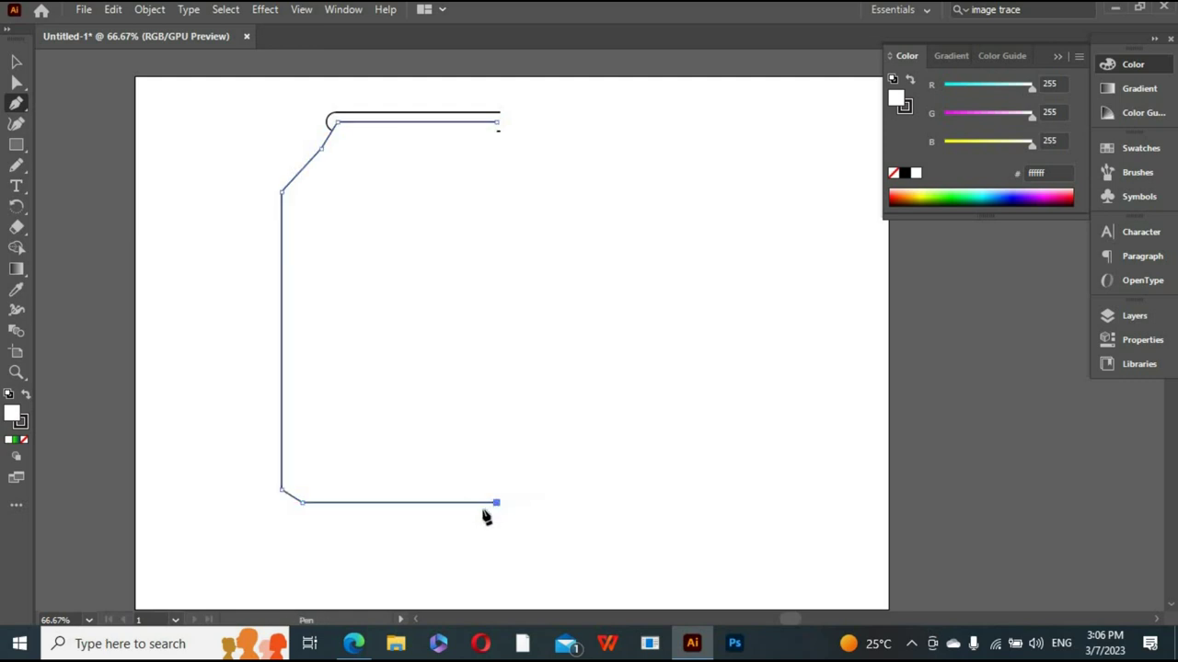
pyautogui.click(15, 61)
pyautogui.click(127, 152)
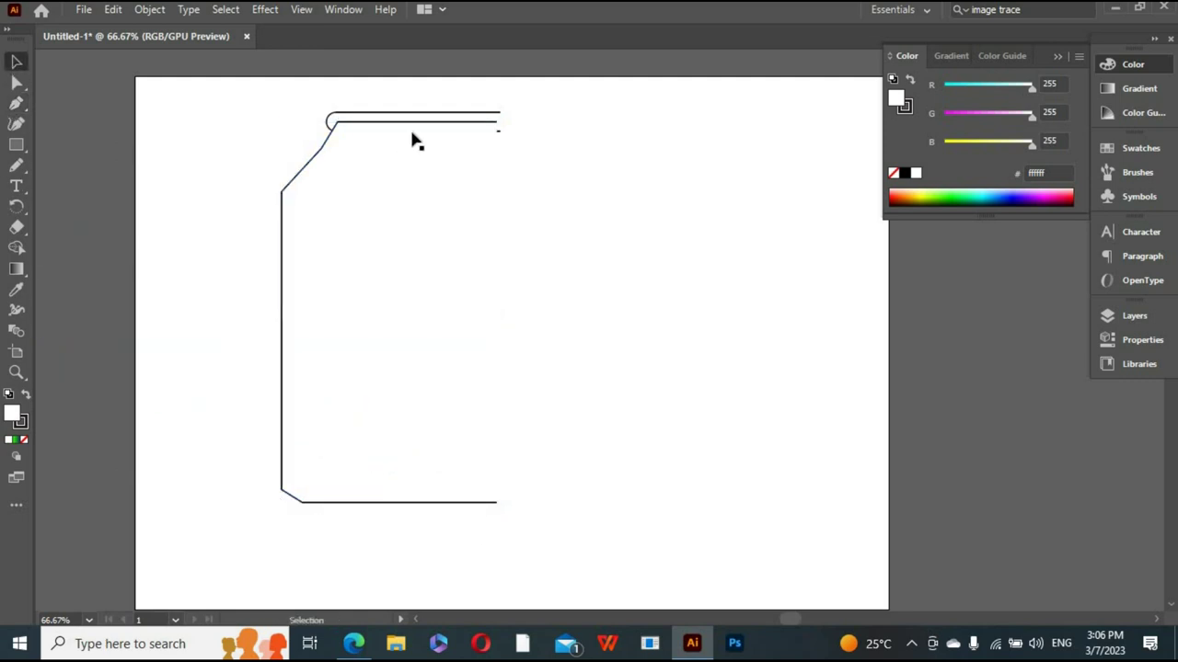
# Step: Flatten the top bar into a thin capsule, then nudge the can outline up and widen it leftward
pyautogui.click(412, 114)
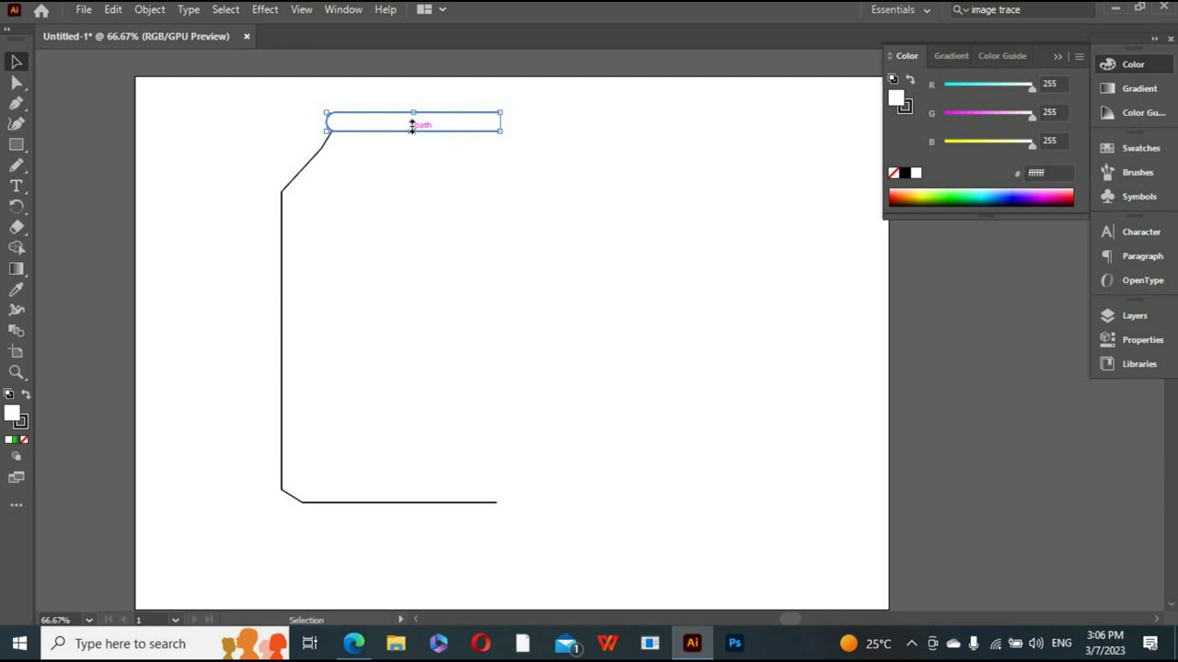
pyautogui.moveTo(412, 127); pyautogui.dragTo(412, 118)
pyautogui.click(280, 245)
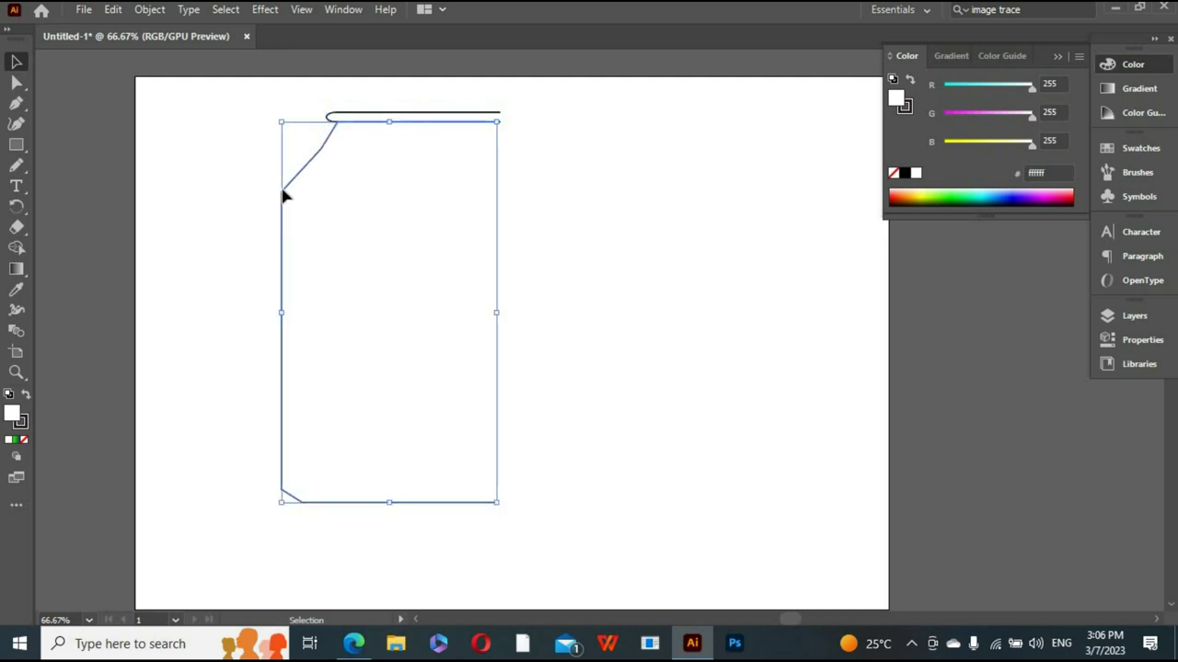
pyautogui.click(303, 177)
pyautogui.press('Up')
pyautogui.press('Up')
pyautogui.press('Up')
pyautogui.press('Up')
pyautogui.press('Up')
pyautogui.press('Up')
pyautogui.press('Up')
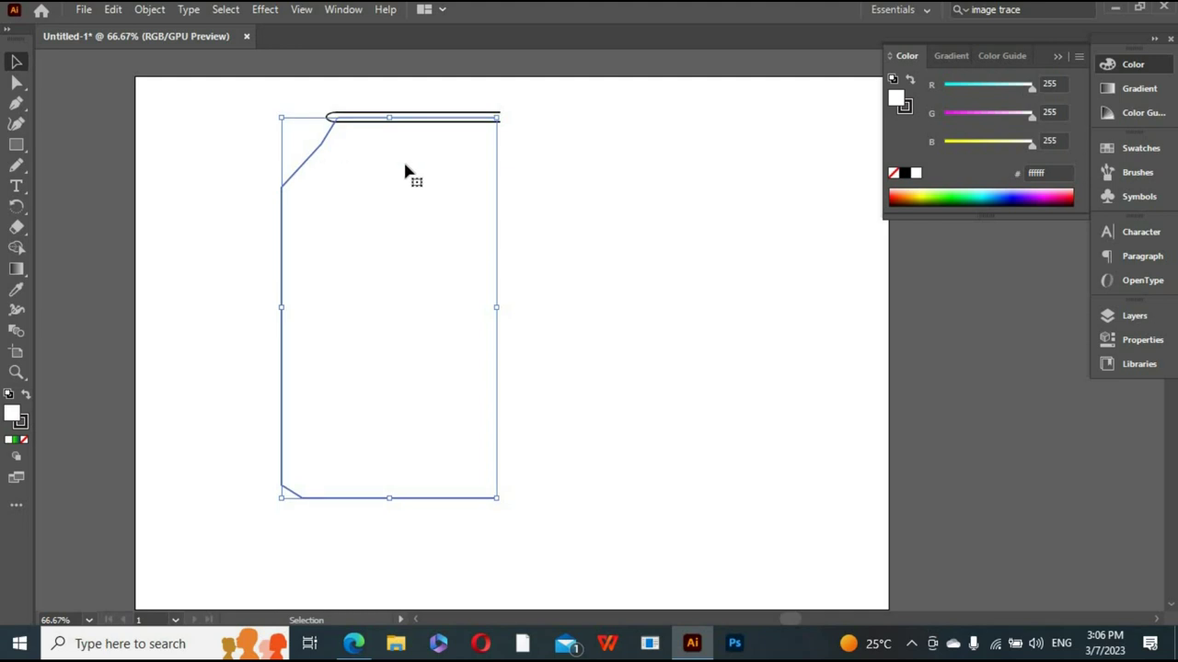
pyautogui.click(208, 184)
pyautogui.click(295, 175)
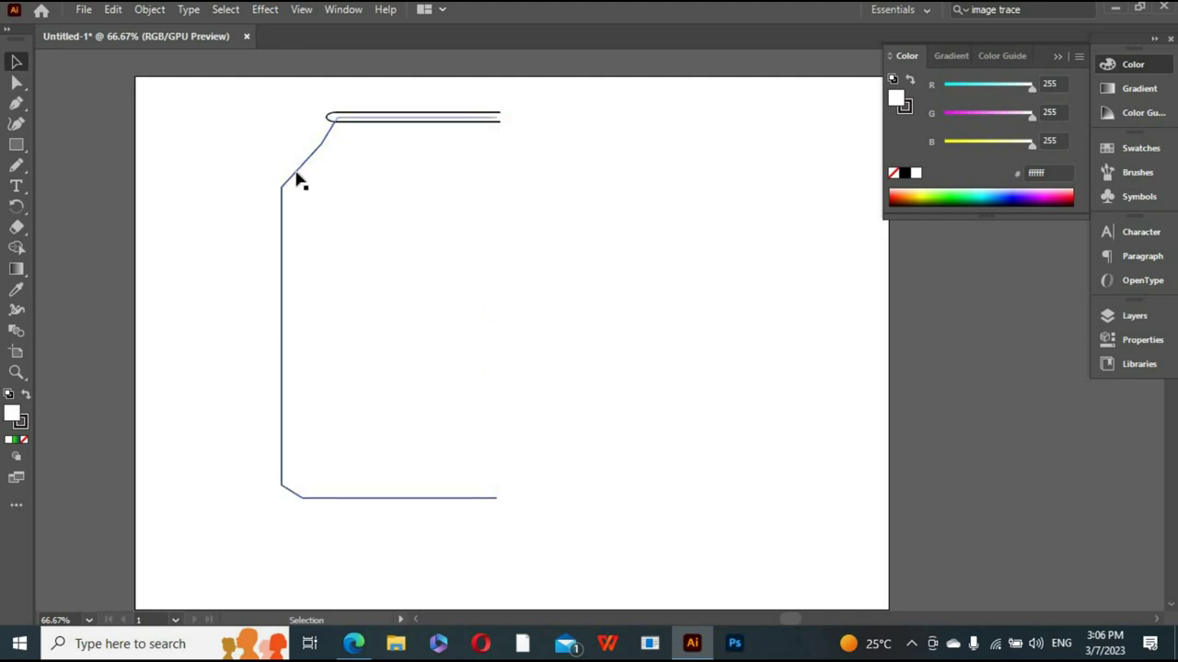
pyautogui.moveTo(291, 310); pyautogui.dragTo(273, 311)
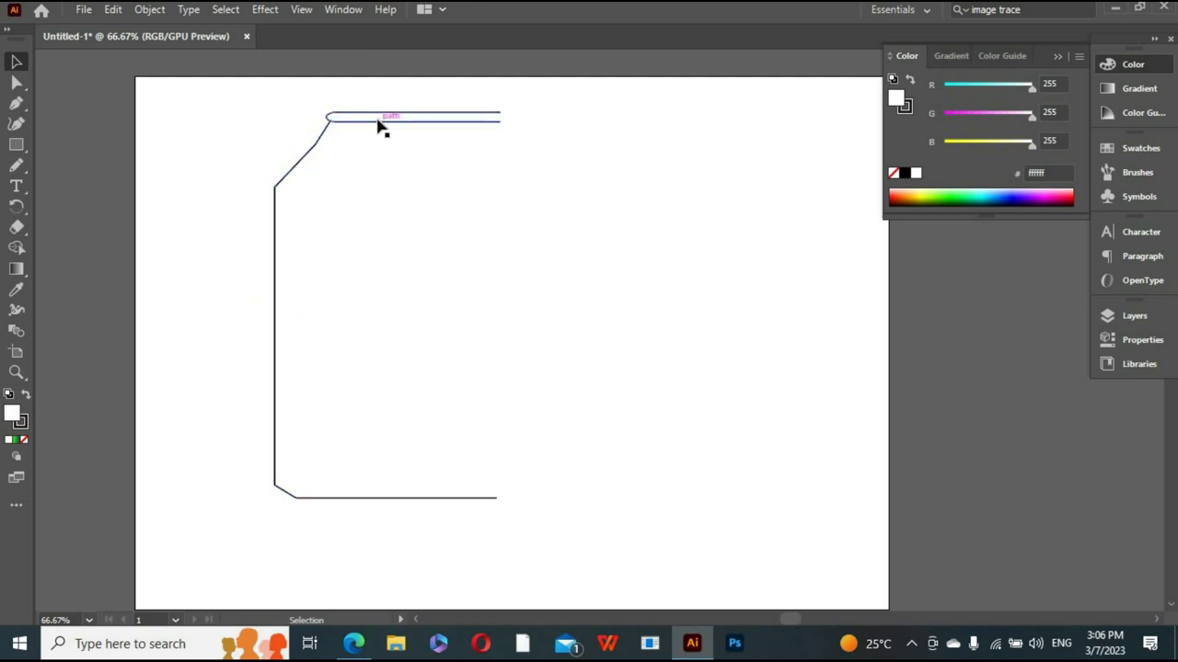
# Step: Copy the top capsule, paste it in front and move the copy to the can's base
pyautogui.click(378, 120)
pyautogui.click(111, 9)
pyautogui.click(161, 93)
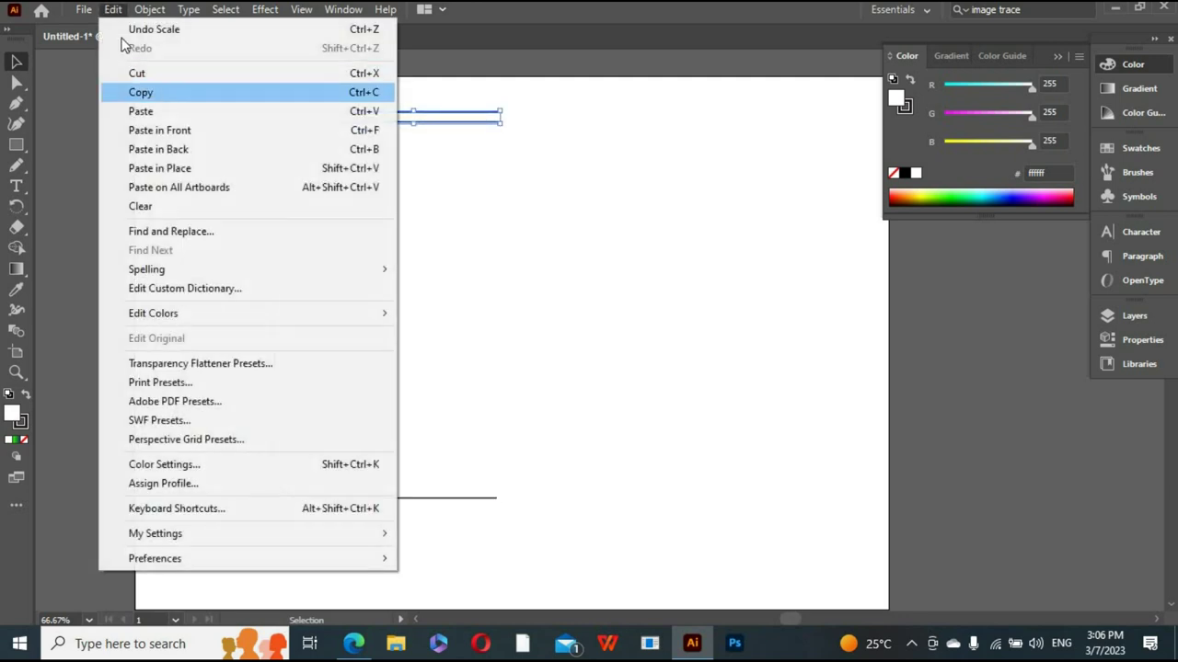
pyautogui.click(112, 9)
pyautogui.click(174, 132)
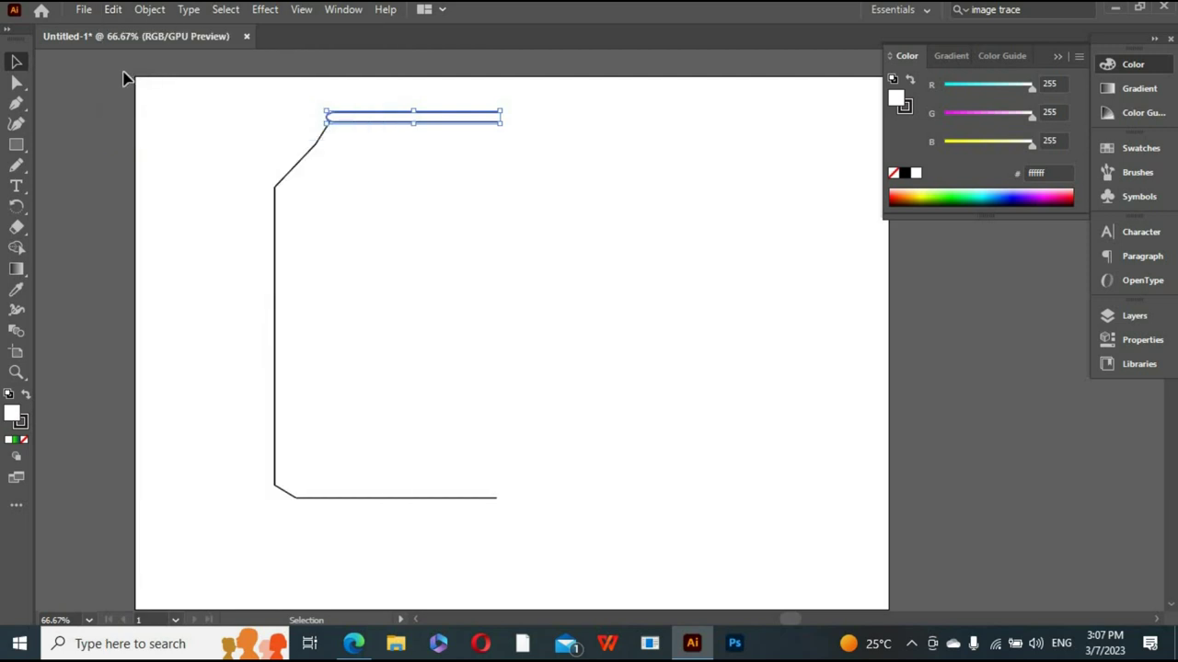
pyautogui.moveTo(342, 120)
pyautogui.mouseDown()
pyautogui.moveTo(365, 432)
pyautogui.moveTo(357, 518)
pyautogui.moveTo(293, 507)
pyautogui.mouseUp()
# Step: Adjust the bottom rim capsule and marquee-select every part of the can outline
pyautogui.click(309, 545)
pyautogui.click(328, 512)
pyautogui.click(371, 538)
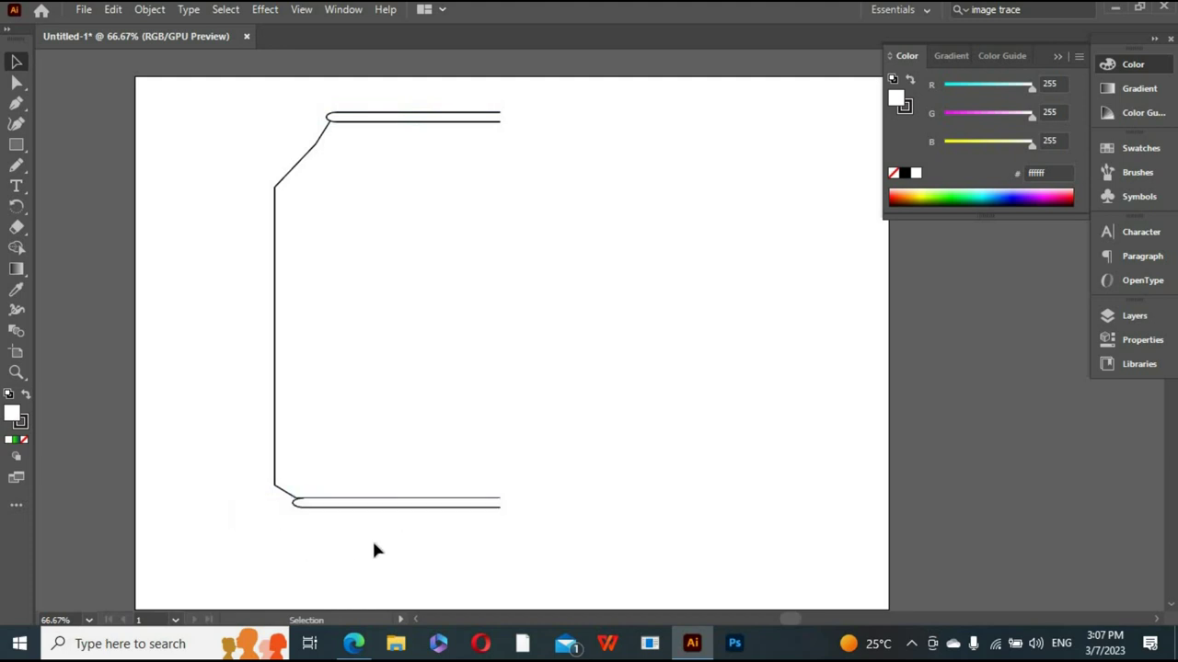
pyautogui.click(402, 506)
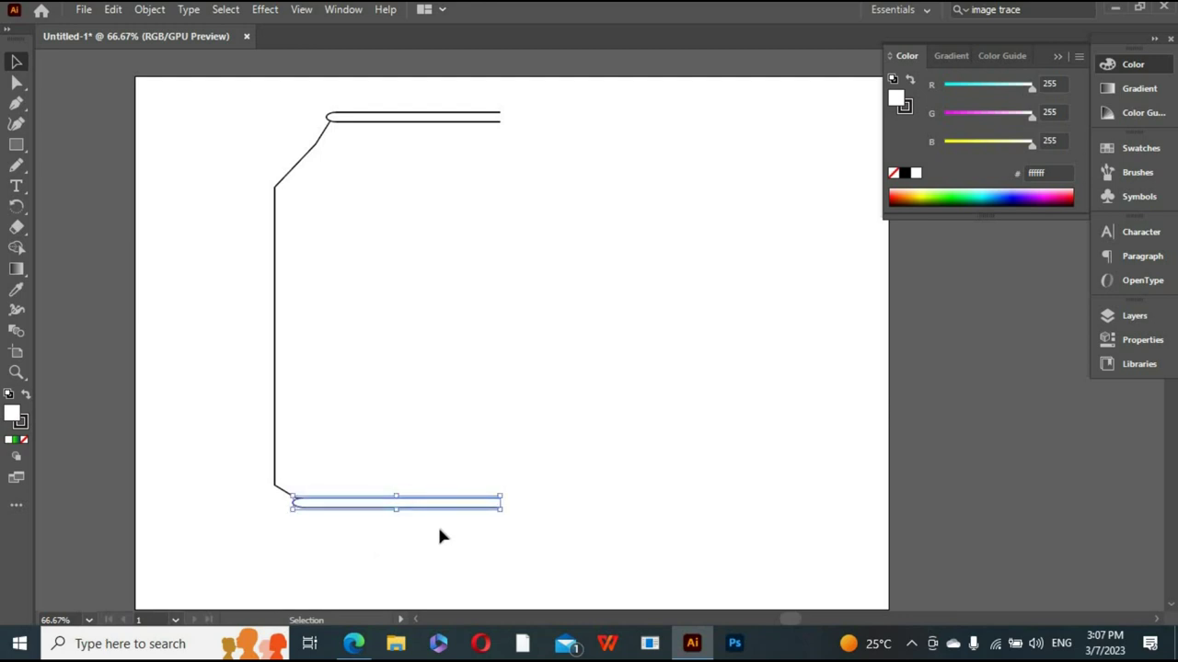
pyautogui.click(415, 539)
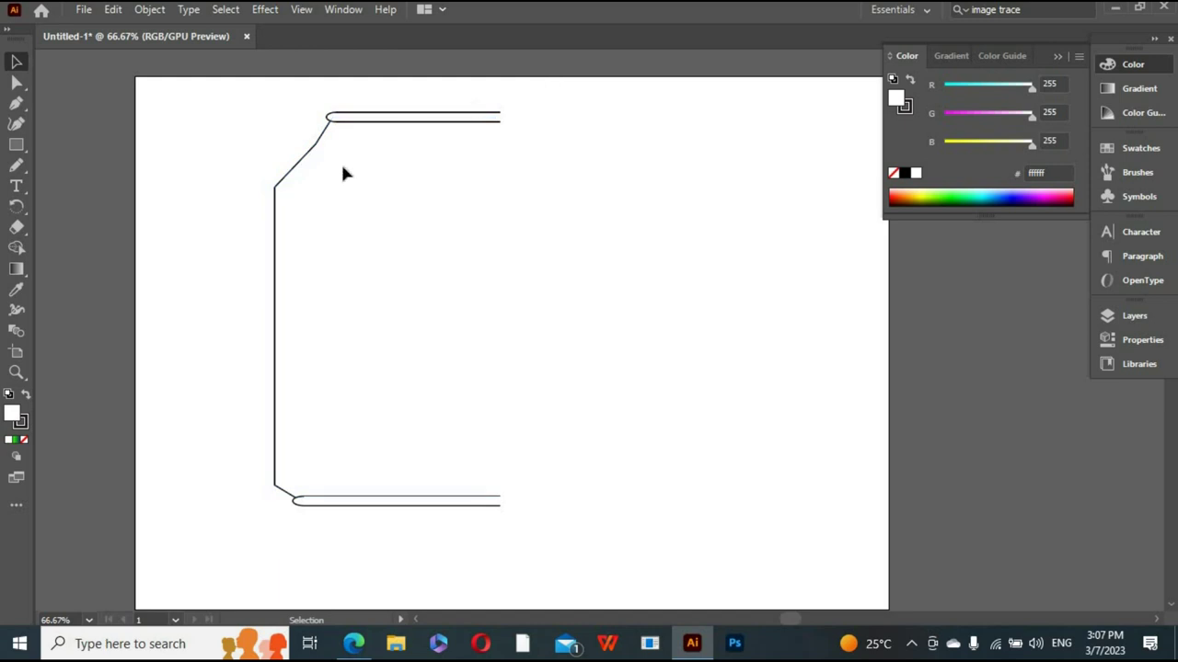
pyautogui.moveTo(537, 88); pyautogui.dragTo(265, 549)
# Step: Group the outline parts and narrow the group to 1.7 in wide
pyautogui.rightClick(331, 266)
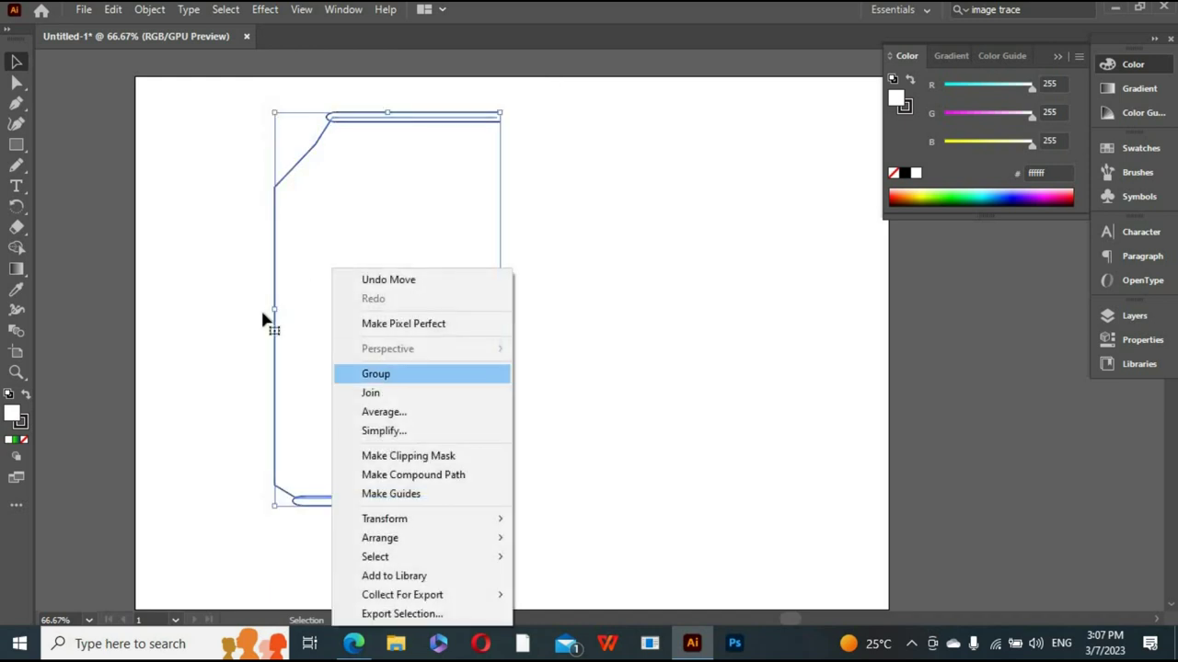
pyautogui.click(377, 373)
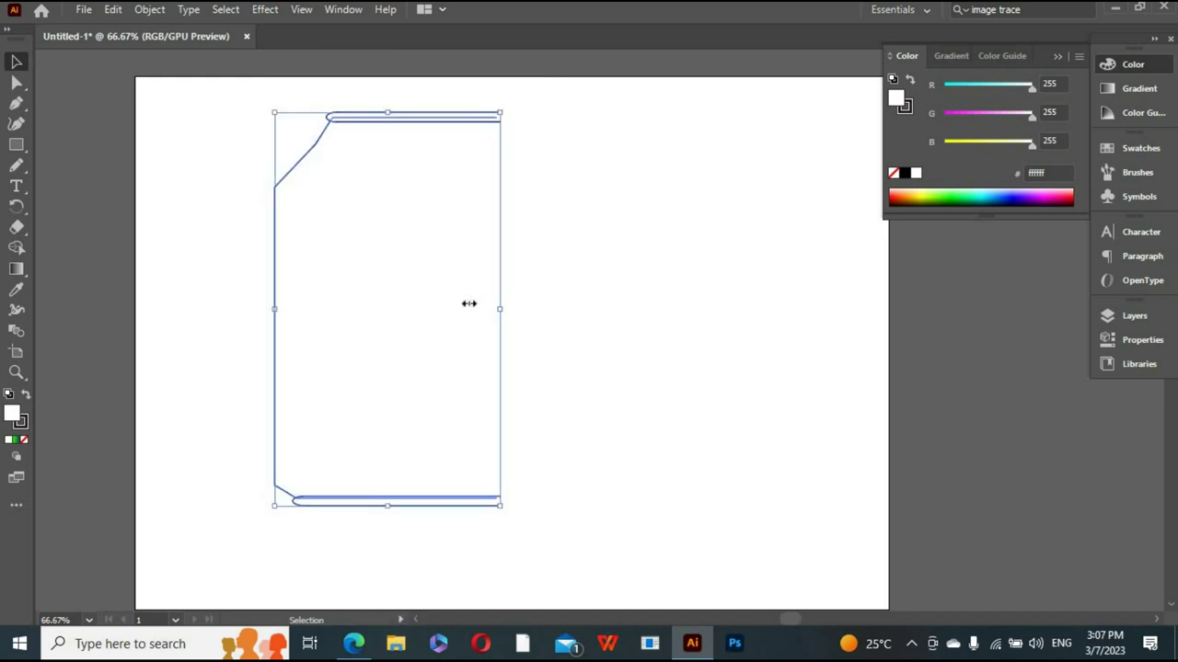
pyautogui.moveTo(470, 303)
pyautogui.mouseDown()
pyautogui.moveTo(394, 290)
pyautogui.moveTo(388, 390)
pyautogui.mouseUp()
pyautogui.click(484, 281)
pyautogui.click(275, 230)
pyautogui.click(452, 406)
pyautogui.click(355, 498)
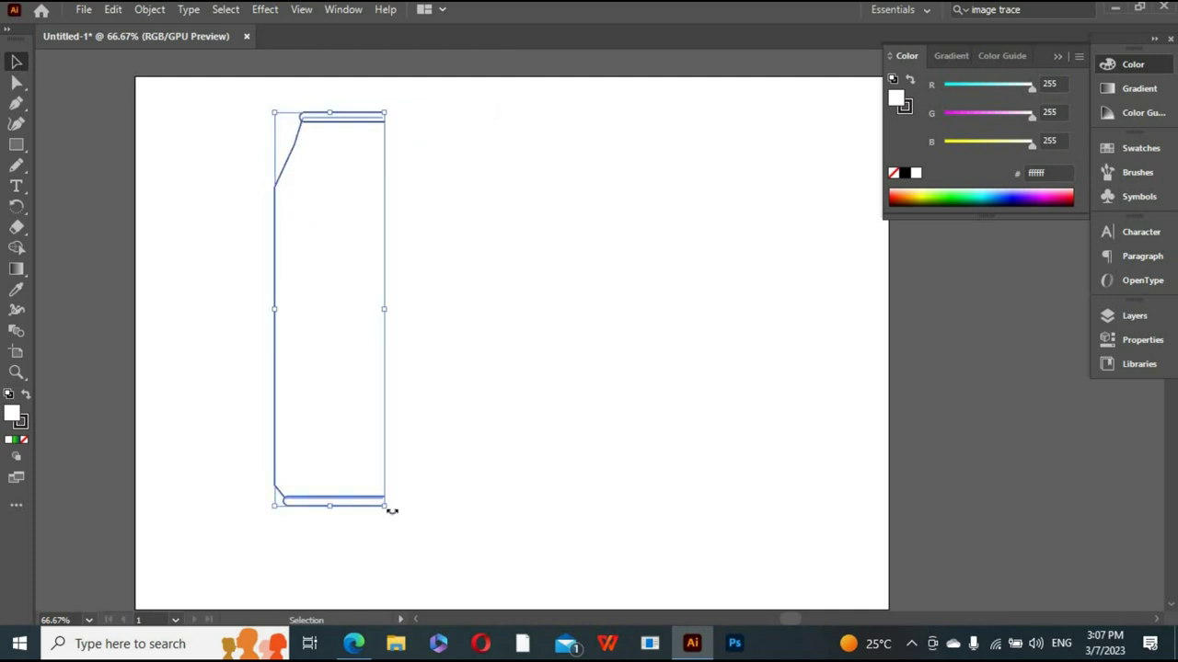
# Step: Preview a 3D Revolve effect on the outline, then cancel it
pyautogui.click(264, 11)
pyautogui.moveTo(280, 108)
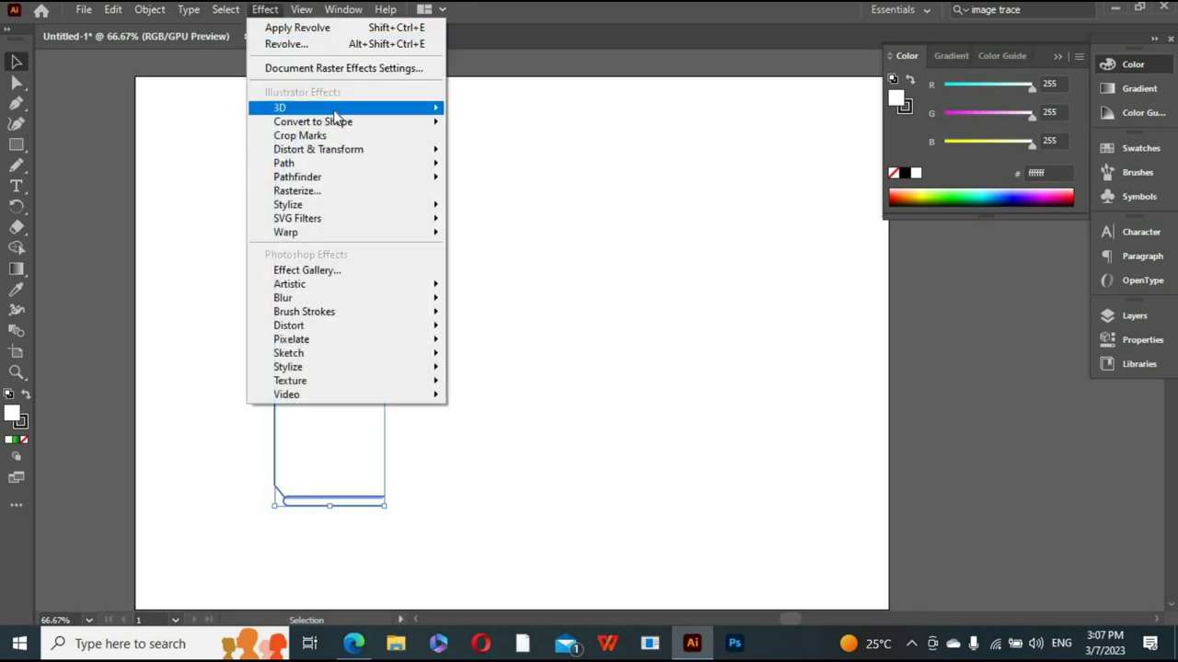
pyautogui.click(490, 131)
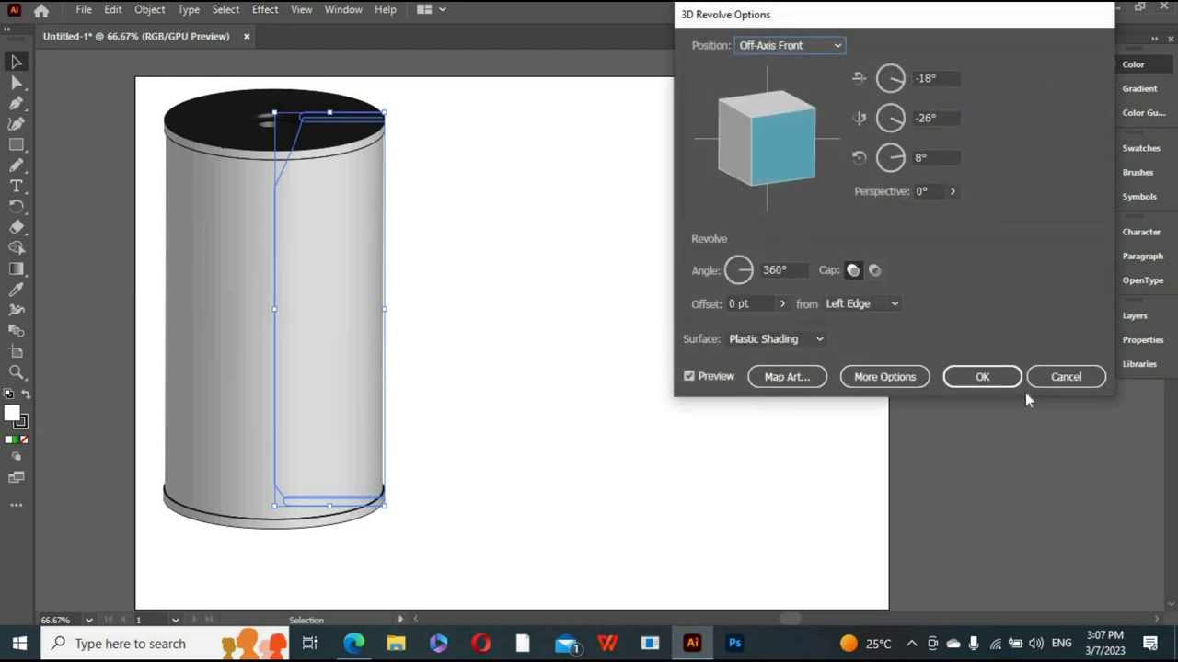
pyautogui.click(1064, 376)
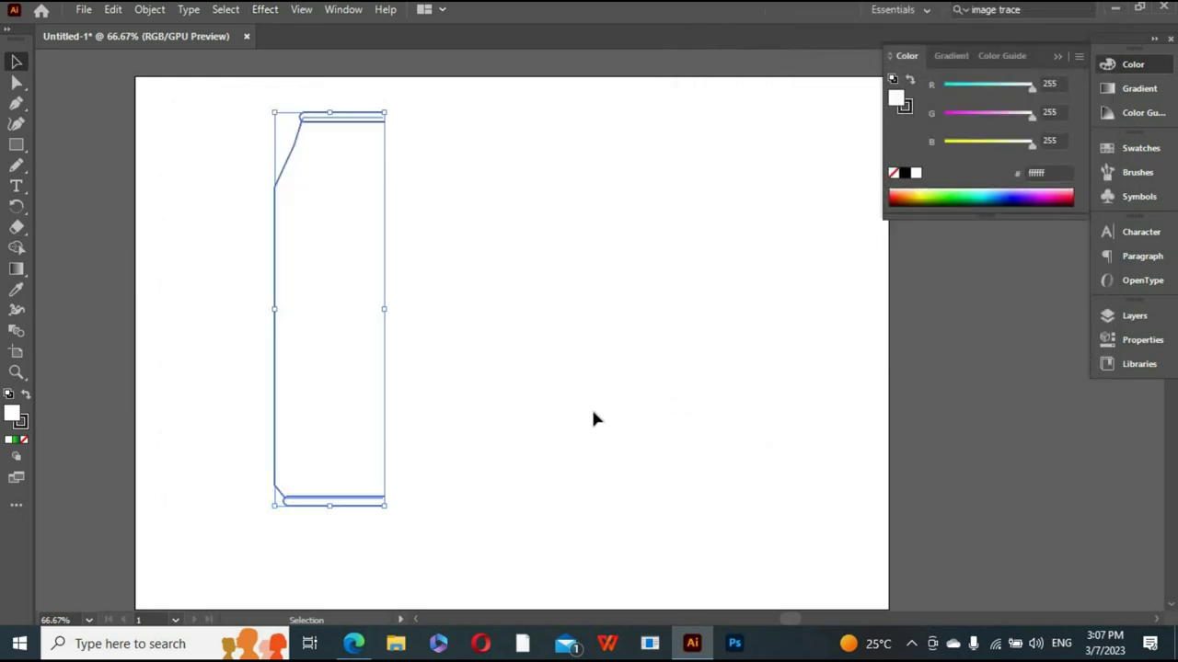
# Step: Pick green 05d114 for the profile's fill in the Color Picker and set its stroke to None
pyautogui.doubleClick(17, 414)
pyautogui.click(615, 349)
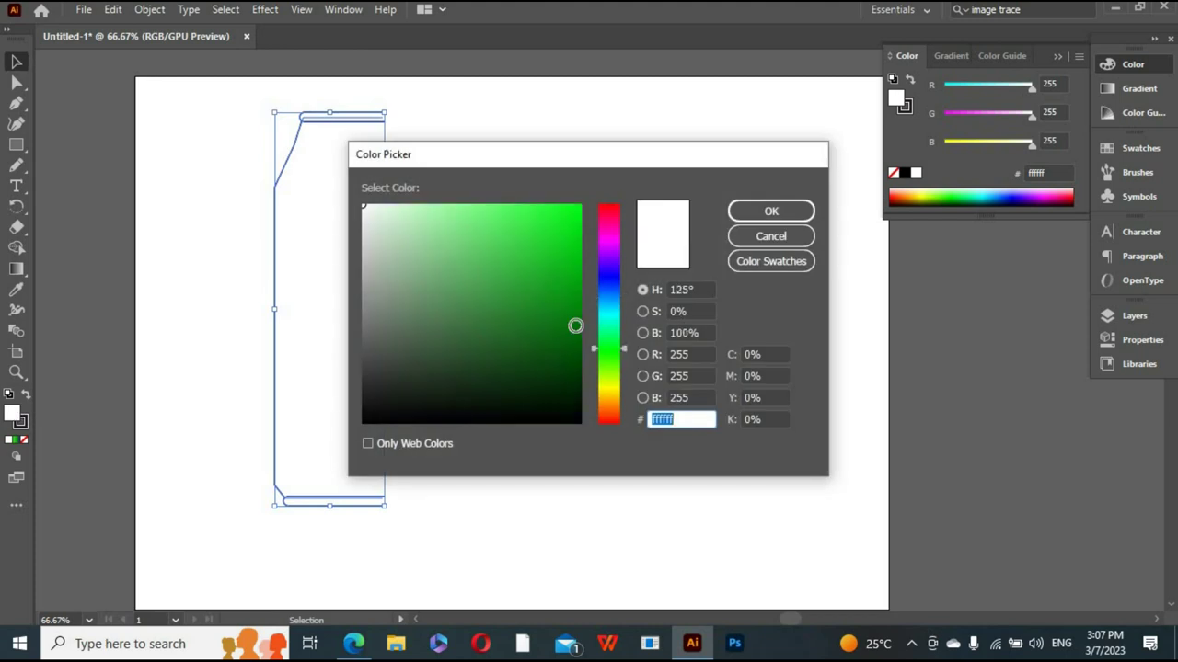
pyautogui.click(543, 281)
pyautogui.moveTo(556, 259); pyautogui.dragTo(576, 245)
pyautogui.click(771, 211)
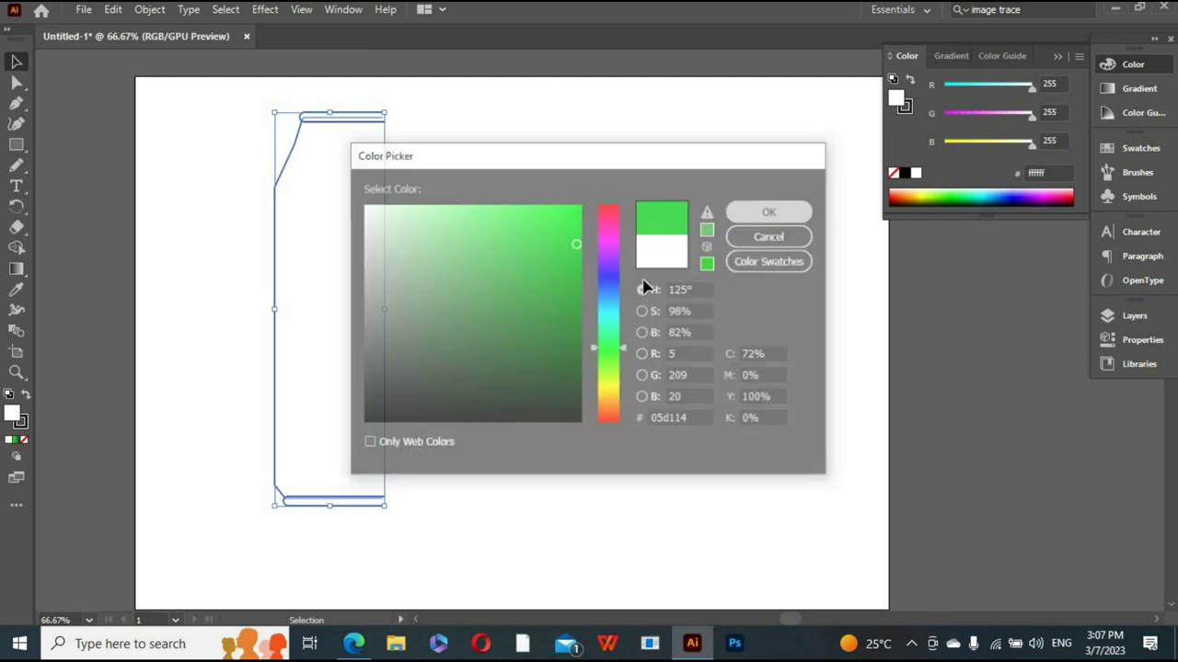
pyautogui.click(642, 285)
pyautogui.moveTo(184, 426); pyautogui.dragTo(294, 433)
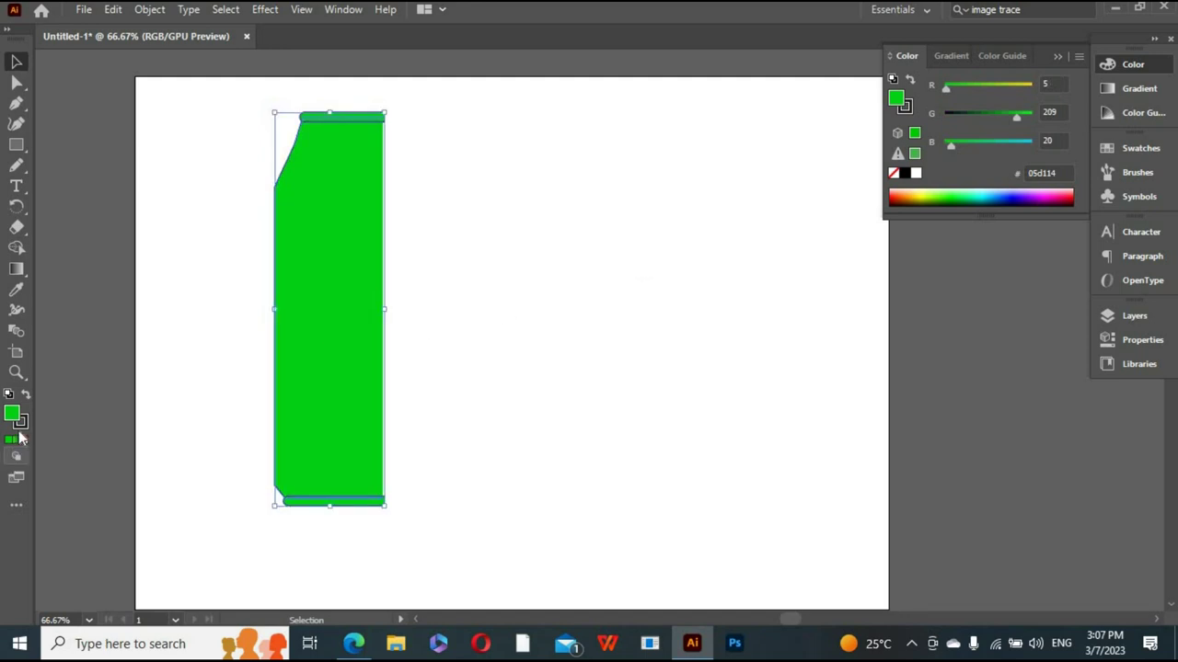
pyautogui.click(23, 440)
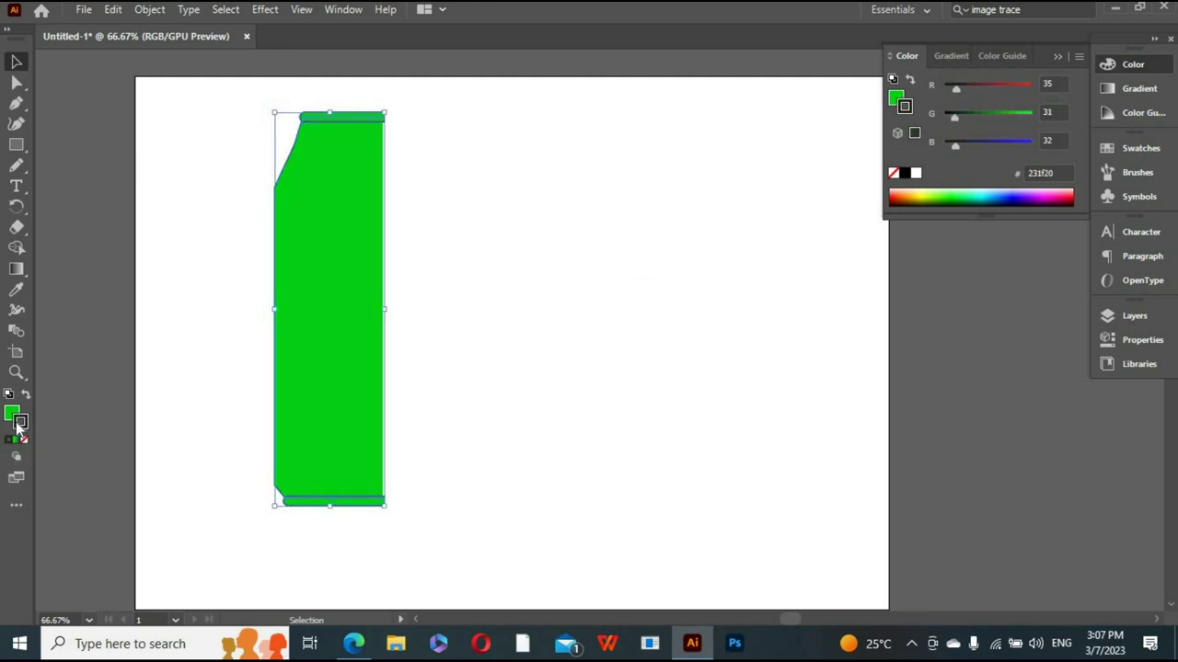
pyautogui.click(127, 296)
# Step: Apply 3D Revolve to the green profile around the Right Edge, in the Right position
pyautogui.click(320, 254)
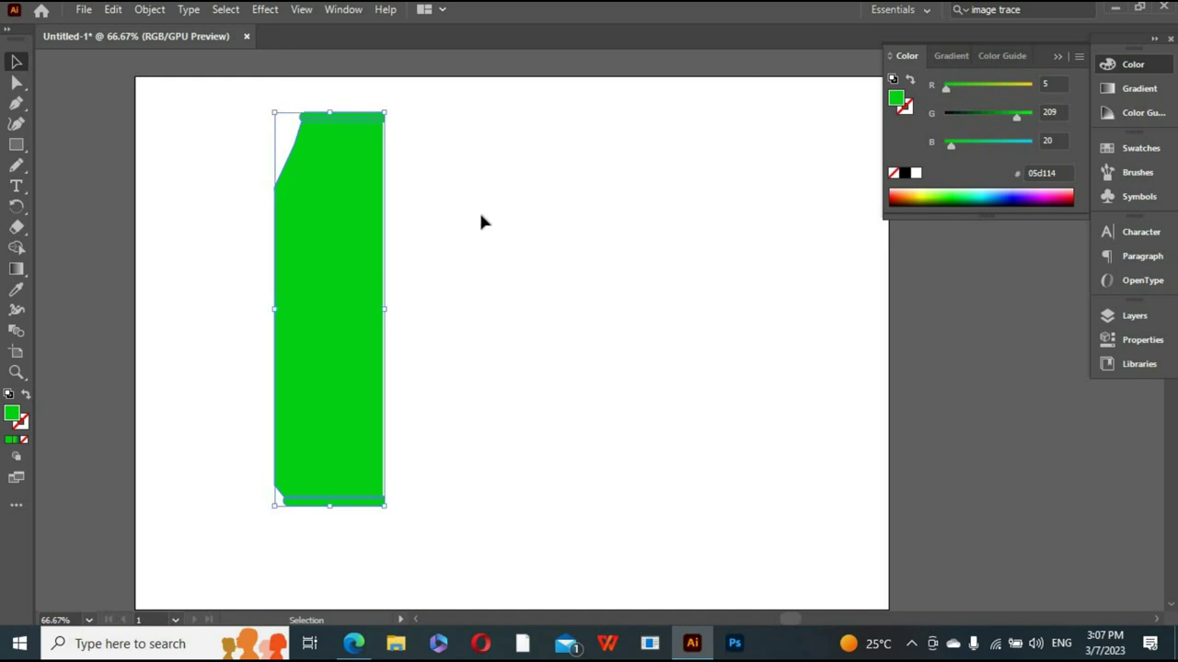
pyautogui.click(420, 184)
pyautogui.click(334, 320)
pyautogui.click(272, 10)
pyautogui.moveTo(280, 107)
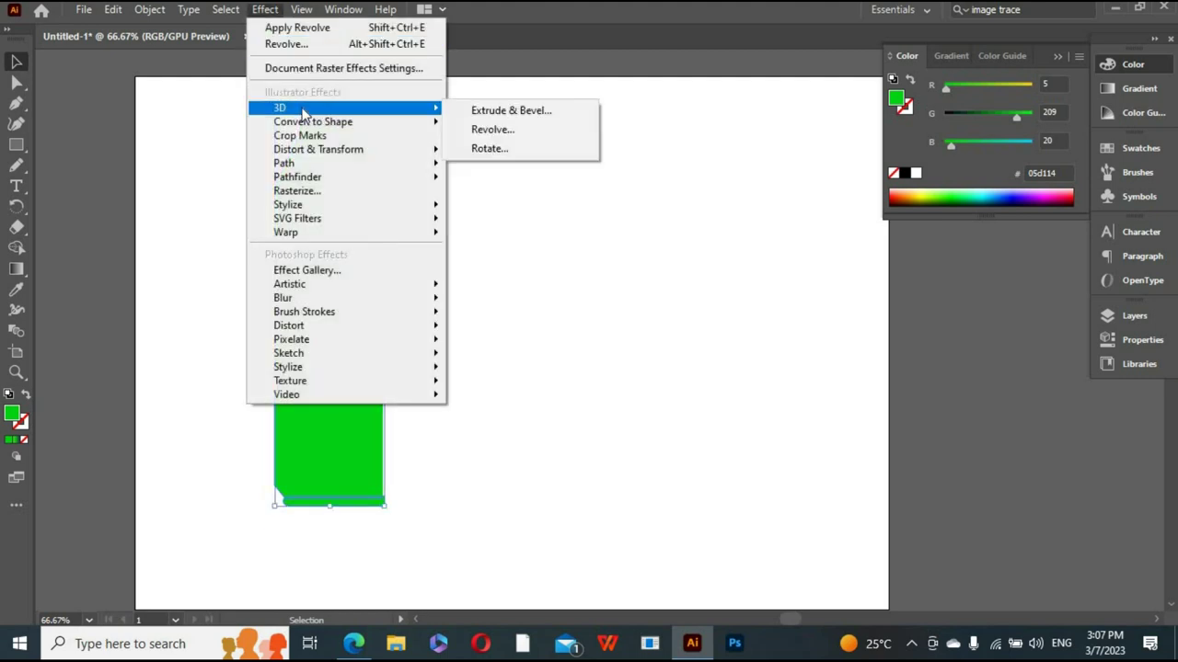
pyautogui.click(487, 130)
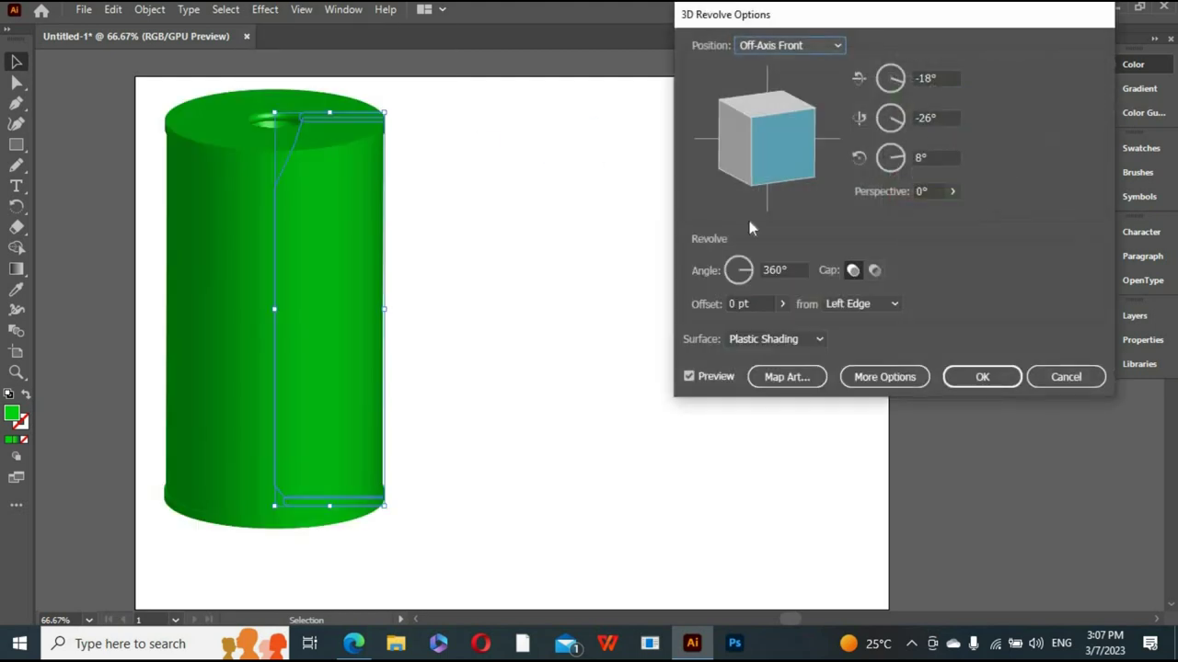
pyautogui.click(845, 305)
pyautogui.click(858, 341)
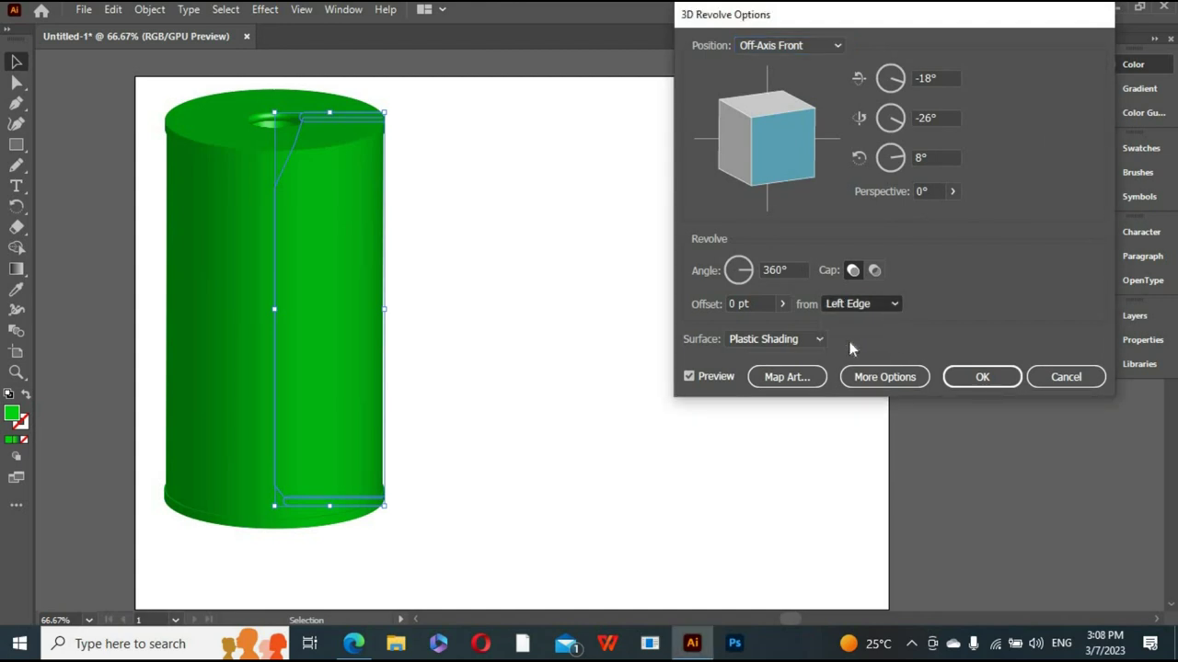
pyautogui.click(748, 45)
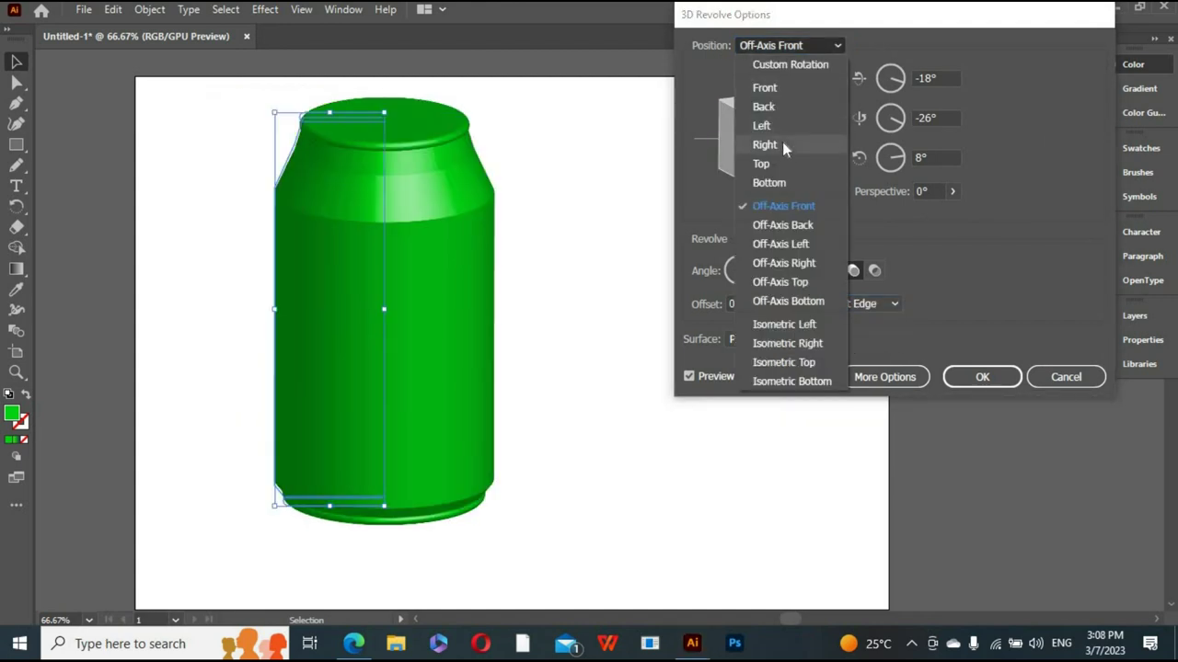
pyautogui.click(782, 142)
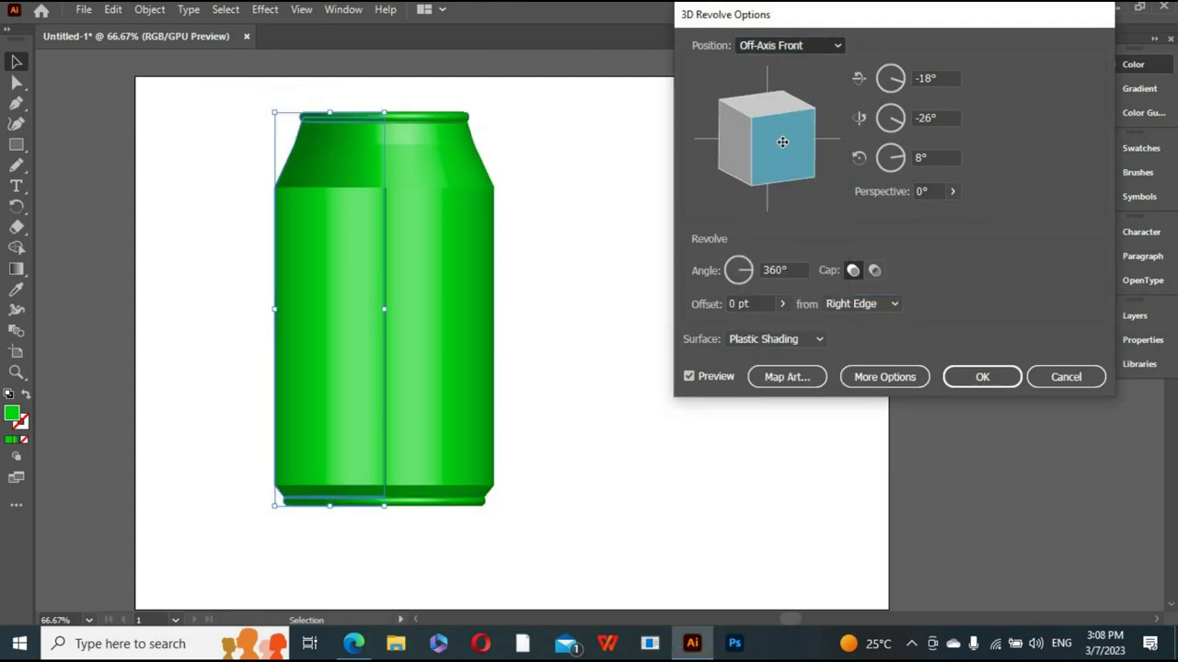
pyautogui.click(975, 377)
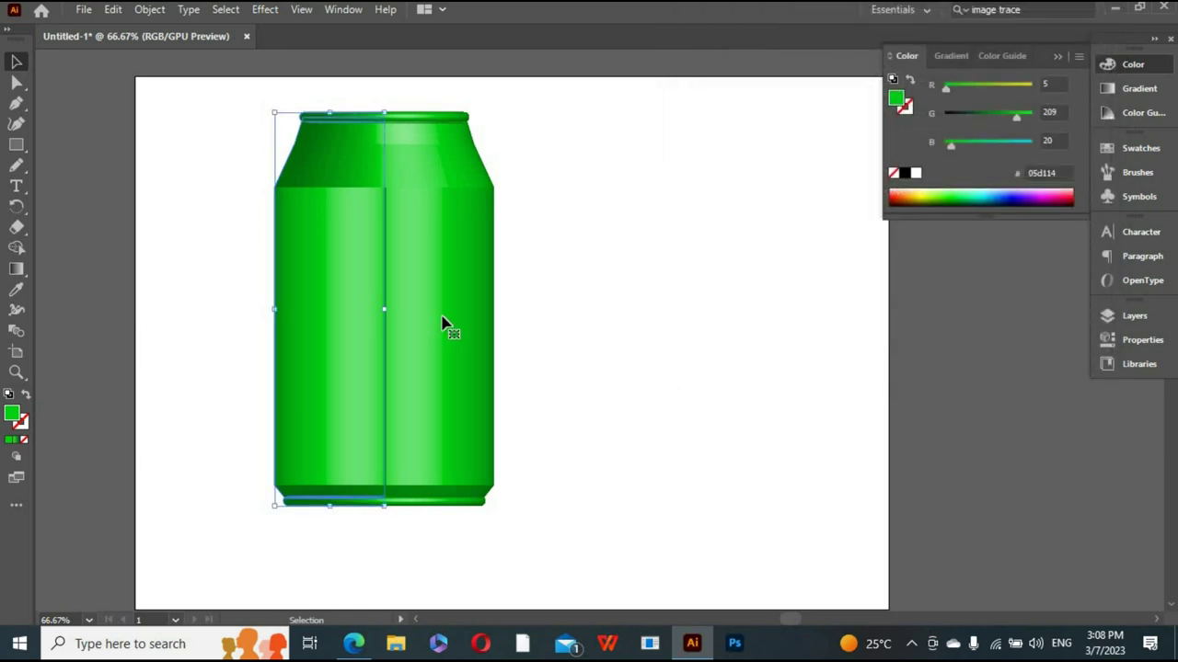
# Step: Cancel the duplicate revolve prompt and undo back to the flat green profile
pyautogui.click(272, 7)
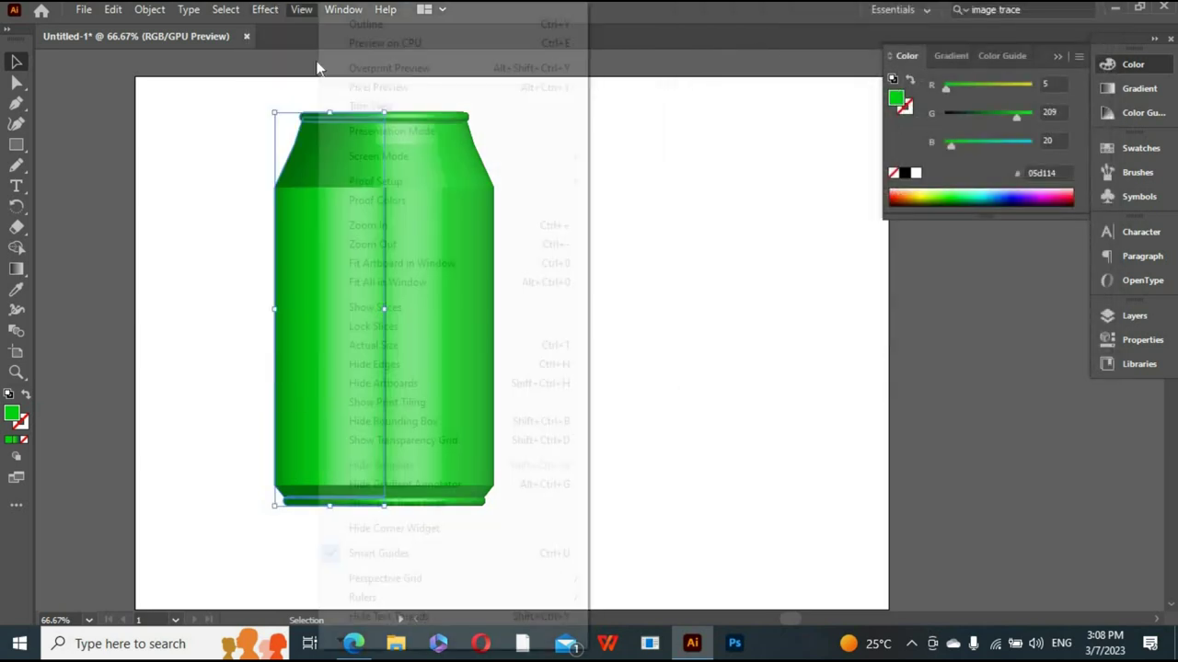
pyautogui.moveTo(280, 107)
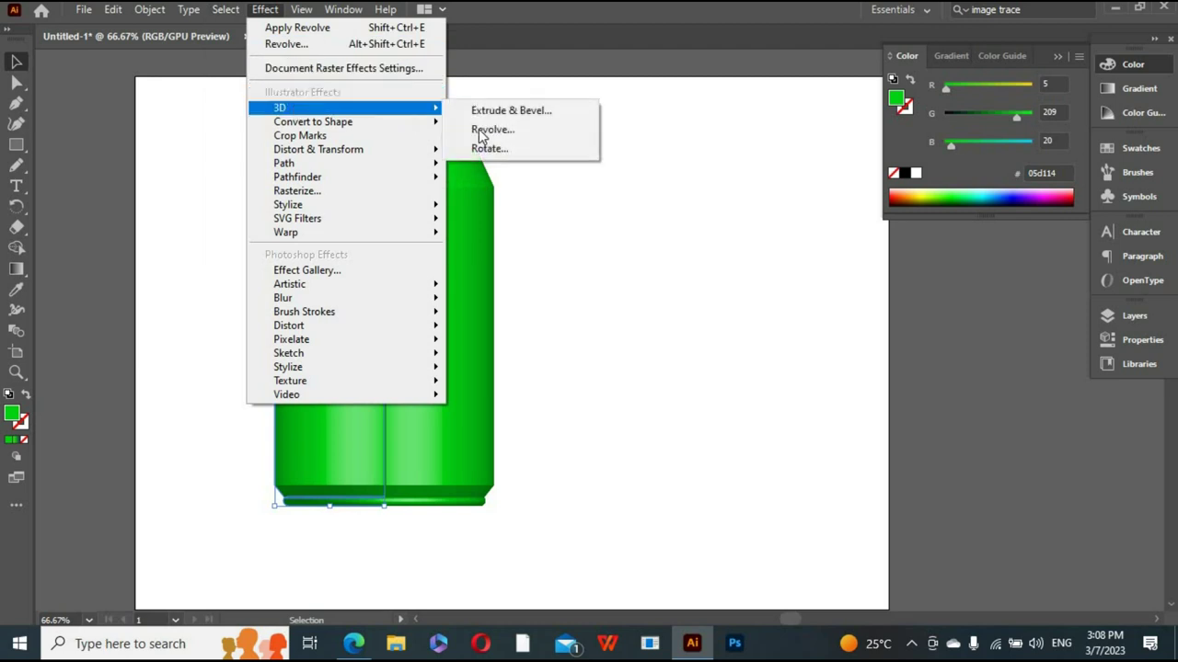
pyautogui.click(484, 134)
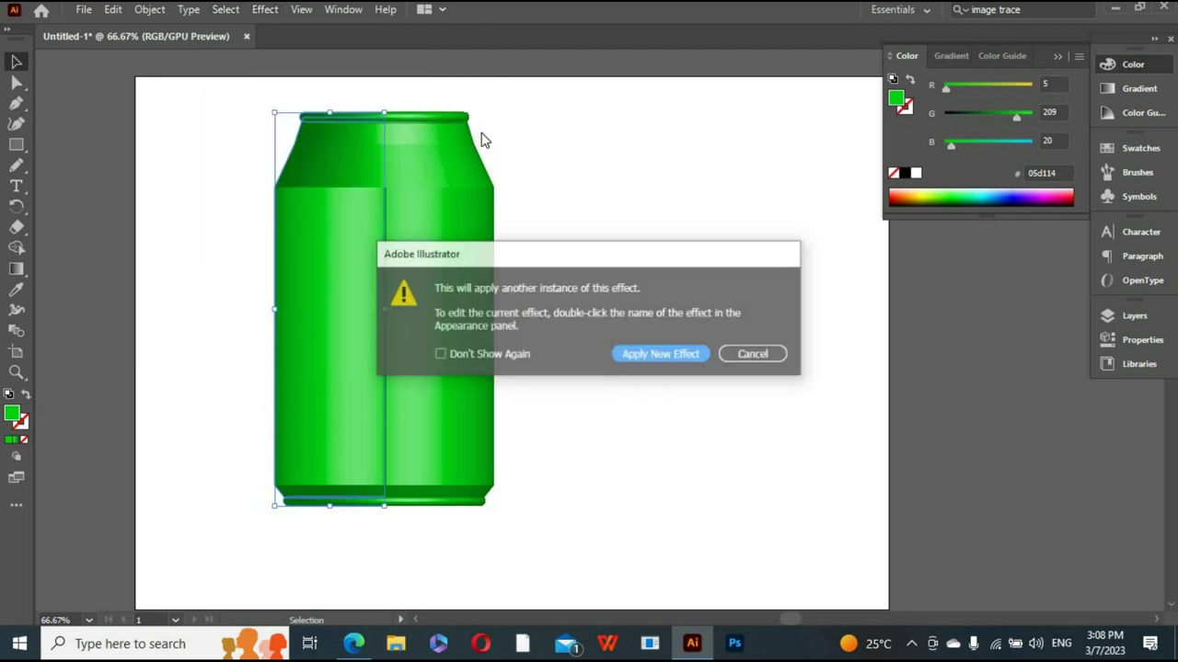
pyautogui.click(750, 355)
pyautogui.click(649, 246)
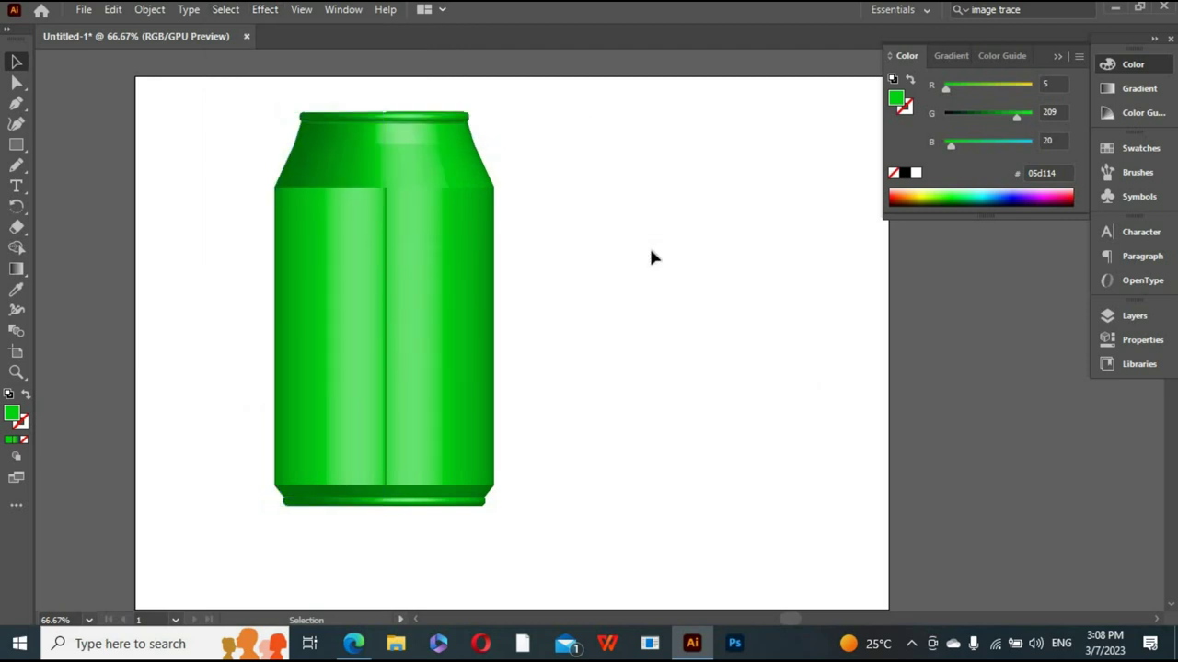
pyautogui.click(382, 212)
pyautogui.click(602, 178)
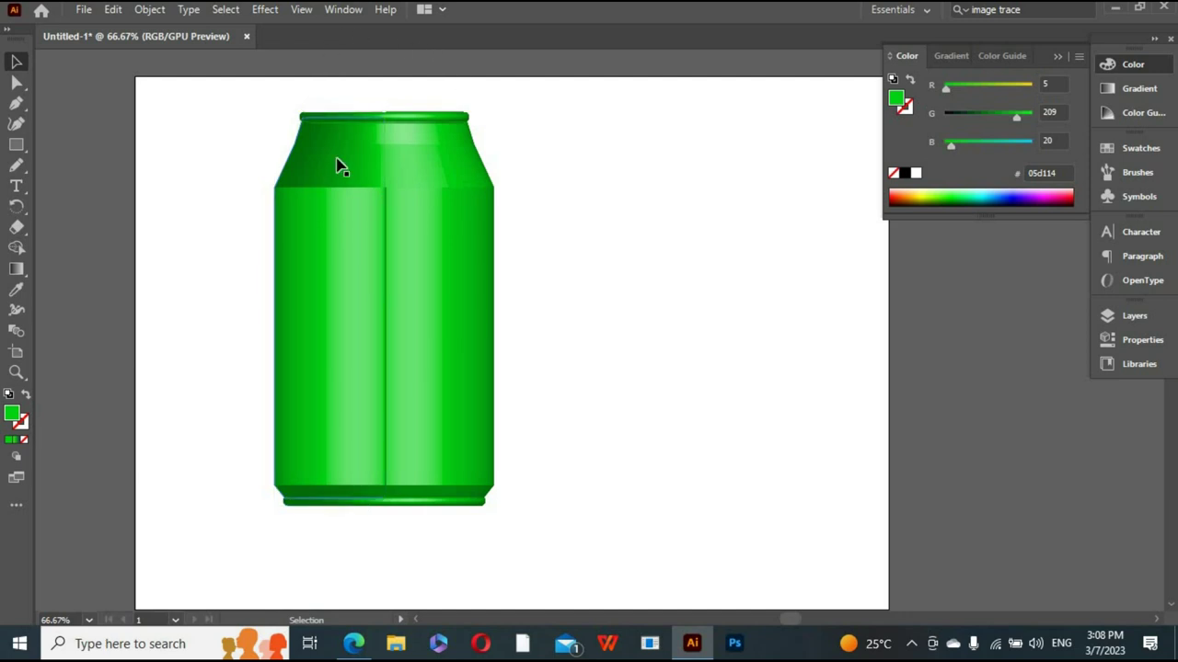
pyautogui.hotkey('ctrl', 'z')
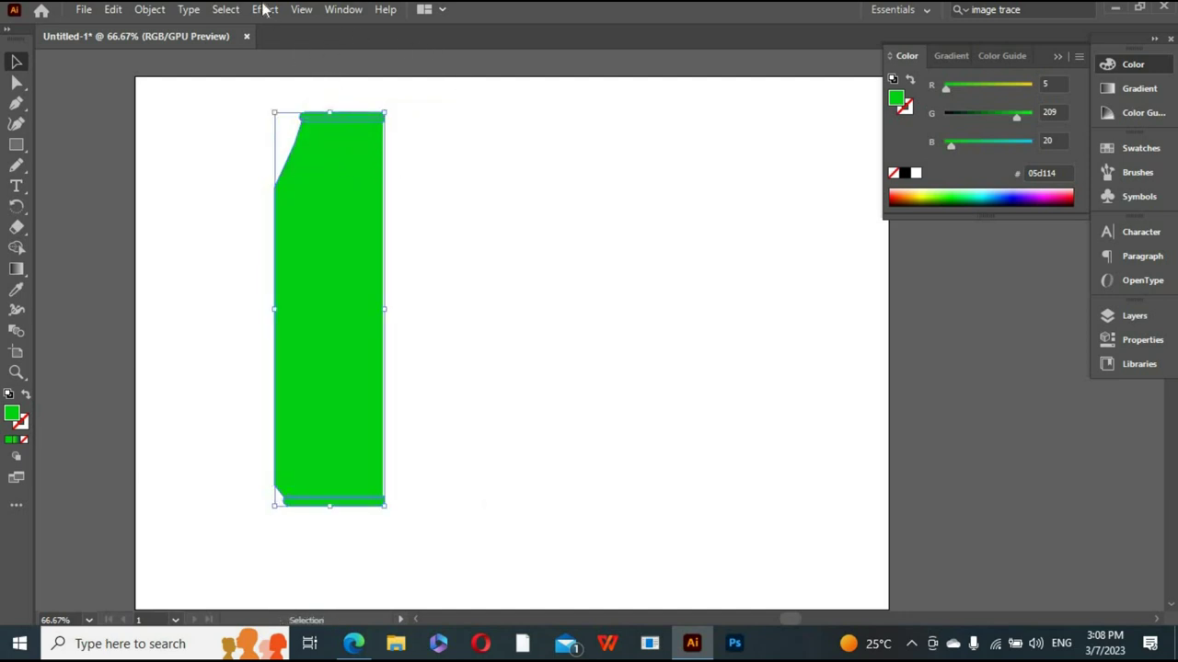
# Step: Reapply 3D Revolve from the Right Edge in Right position and open Map Art
pyautogui.click(265, 10)
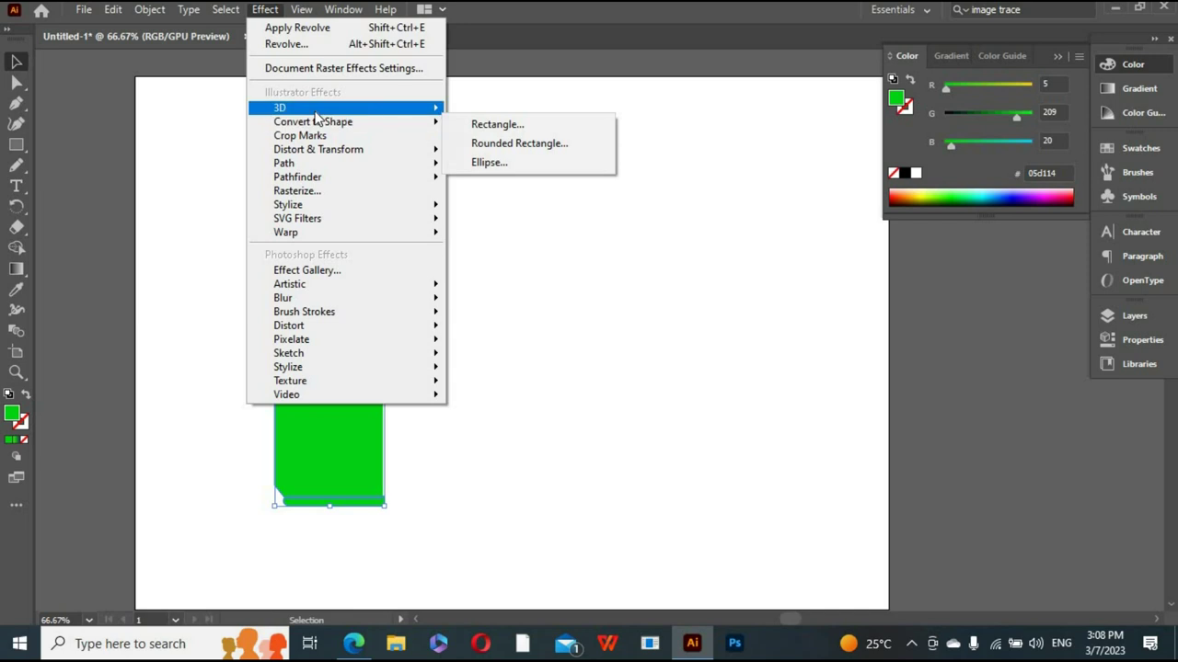
pyautogui.moveTo(279, 107)
pyautogui.click(473, 131)
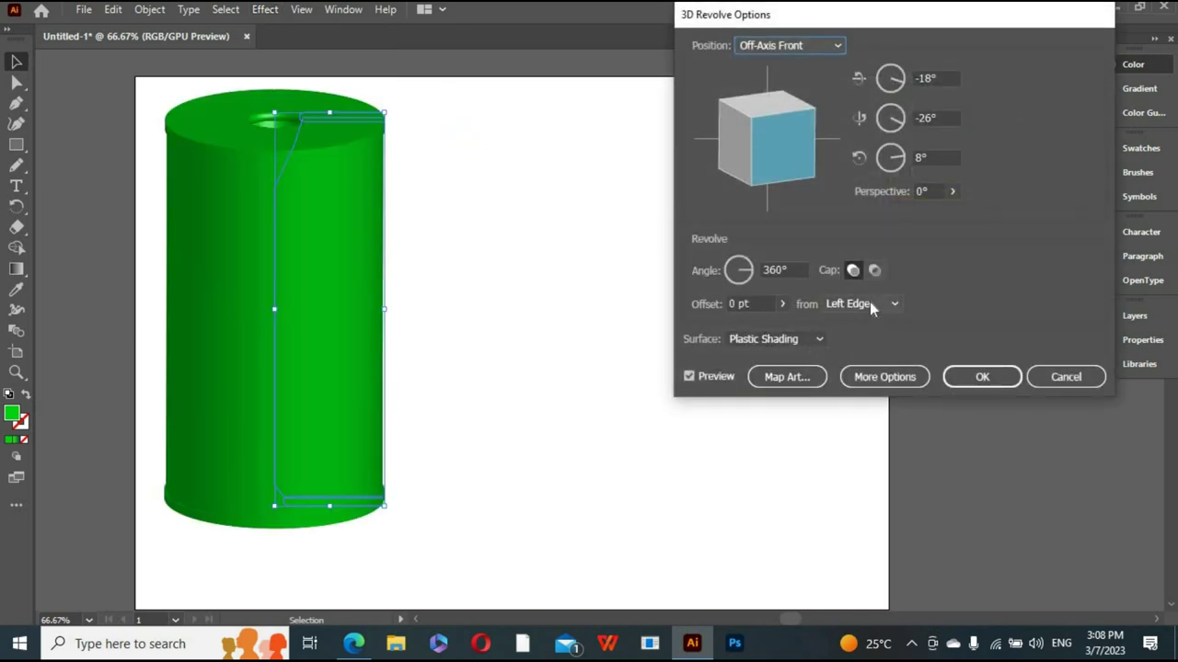
pyautogui.click(869, 302)
pyautogui.click(874, 341)
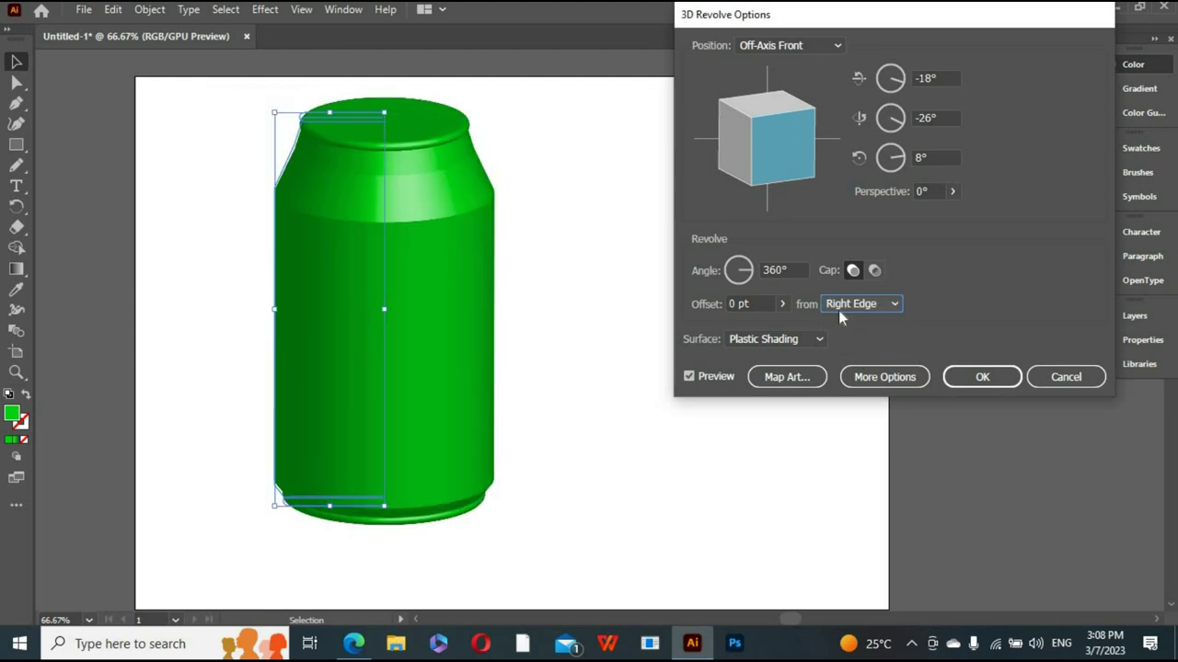
pyautogui.click(799, 45)
pyautogui.click(780, 151)
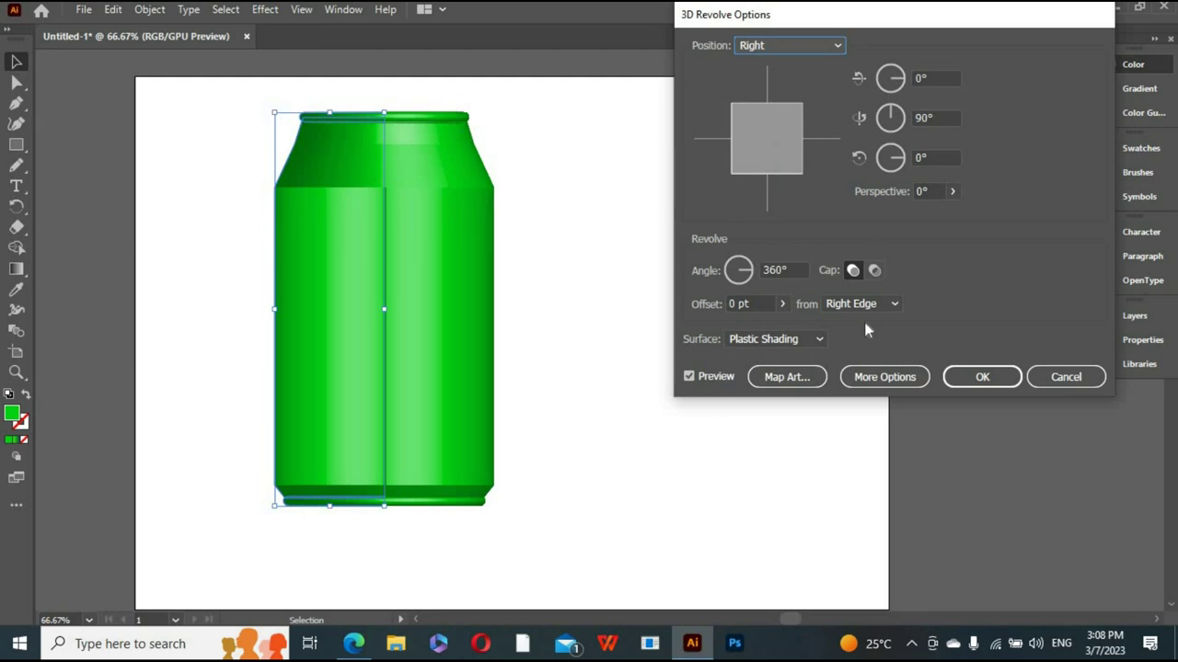
pyautogui.click(778, 377)
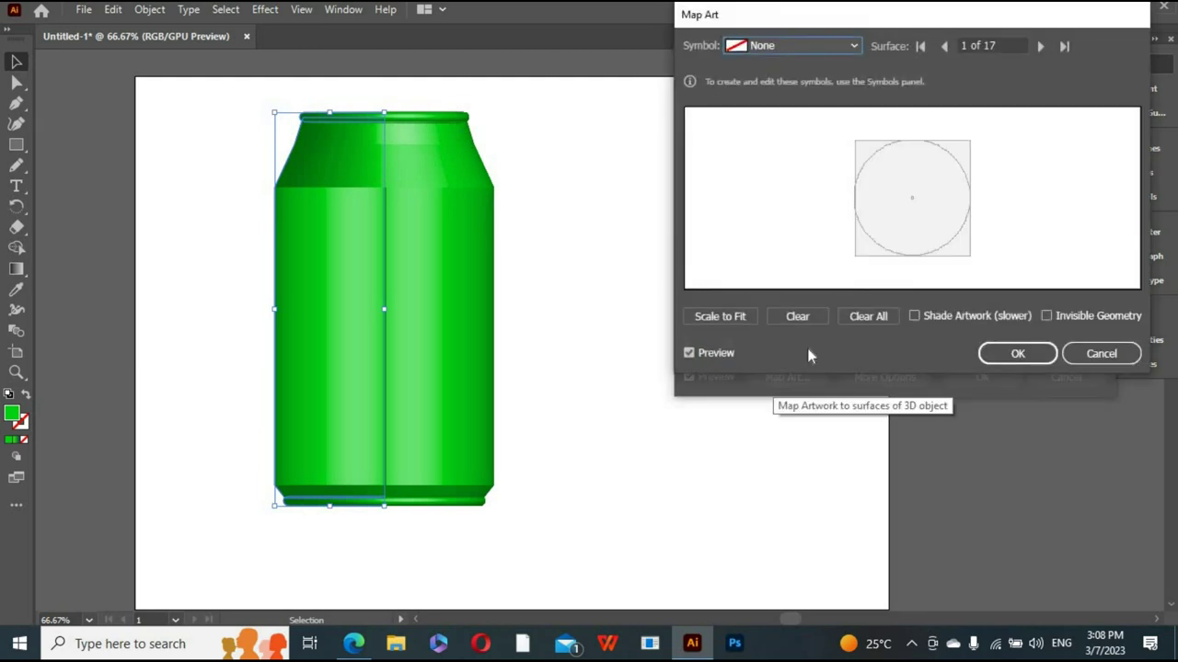
# Step: Step through the Map Art surfaces to surface 12 of 17, the top rim
pyautogui.click(1039, 50)
pyautogui.click(1040, 50)
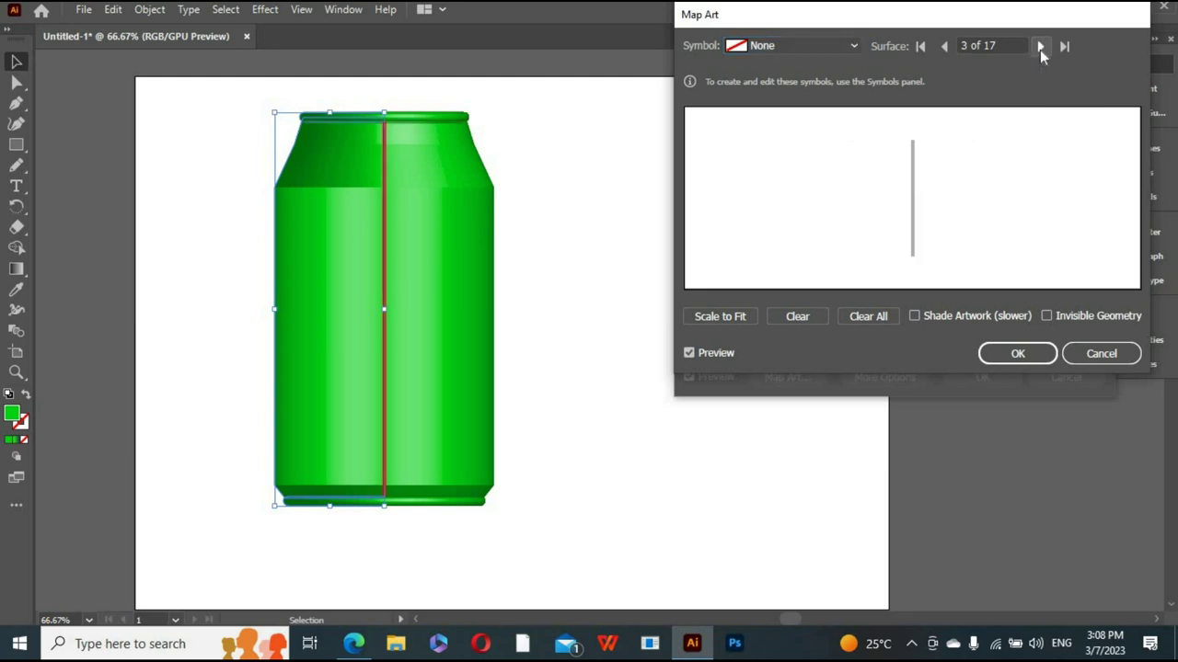
pyautogui.click(1040, 49)
pyautogui.click(1039, 49)
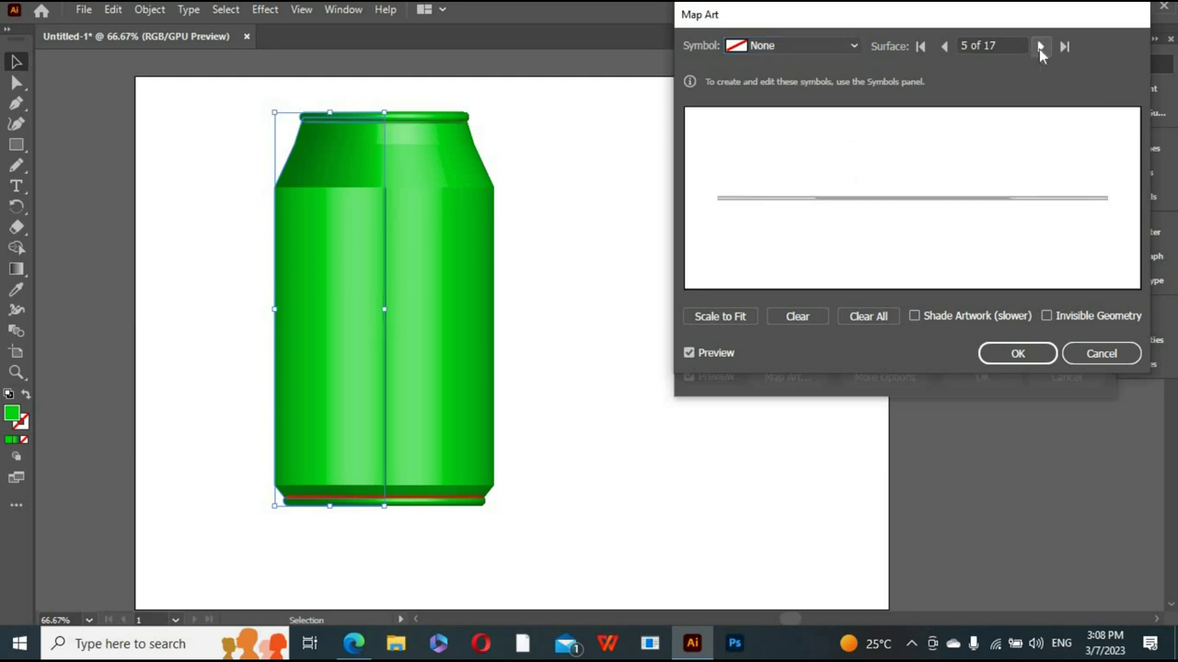
pyautogui.click(1039, 49)
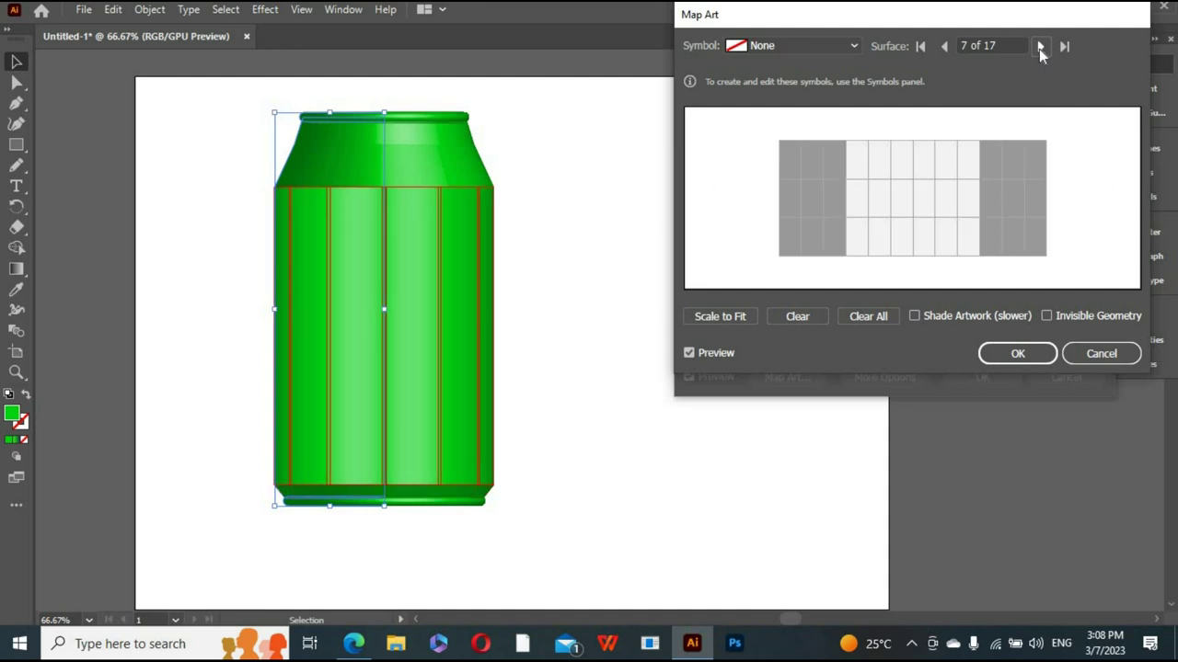
pyautogui.click(1039, 48)
pyautogui.click(1039, 49)
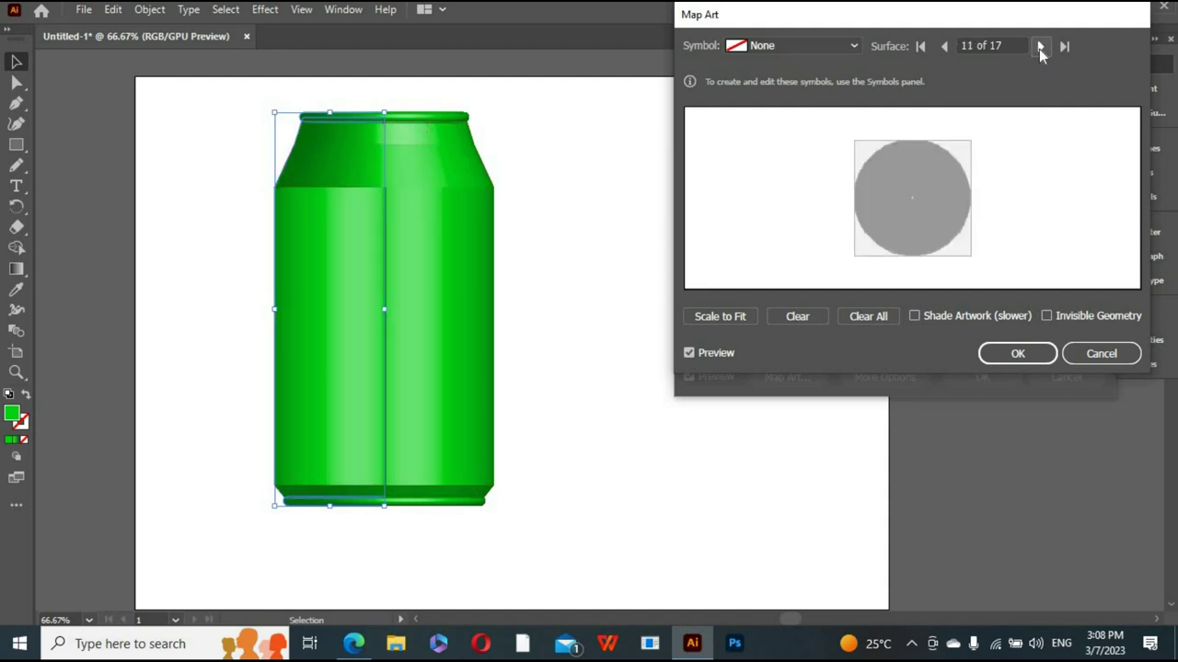
pyautogui.click(1038, 49)
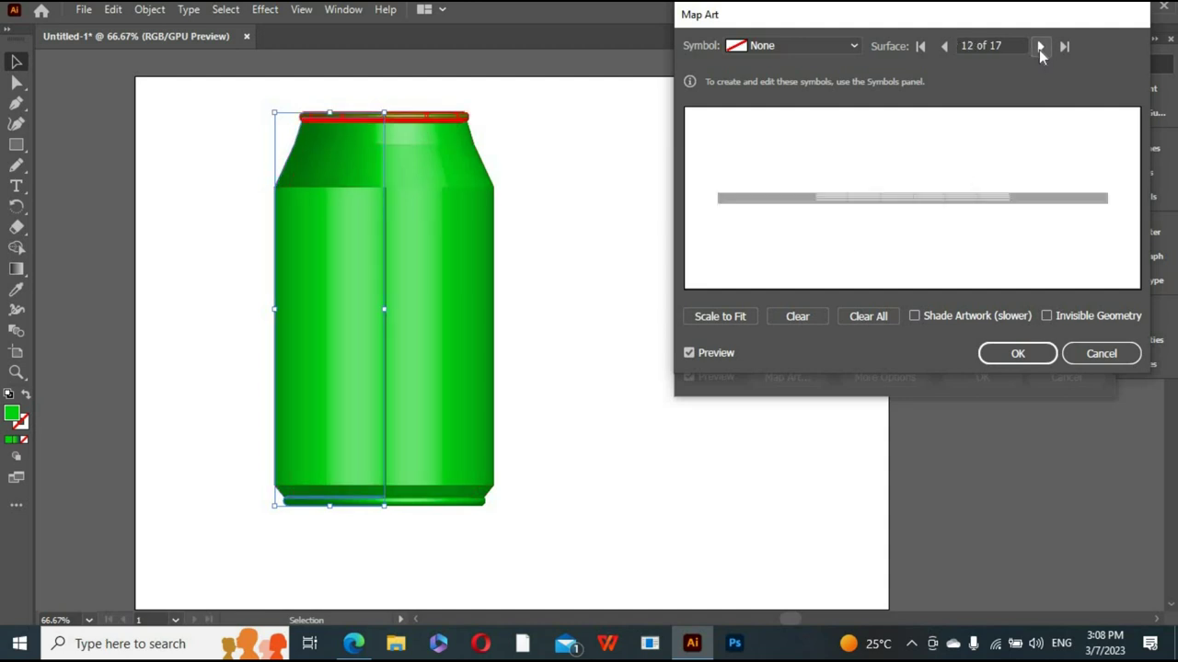
# Step: Assign the pp symbol to surface 12 and stretch it wider and taller across the rim
pyautogui.click(847, 46)
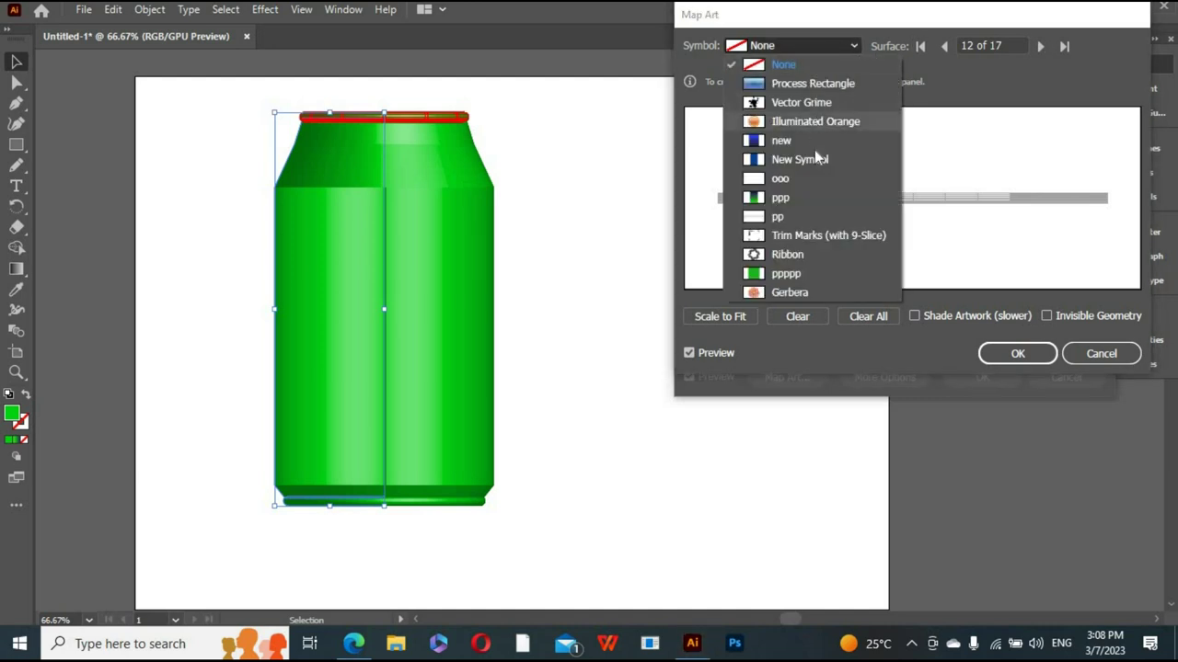
pyautogui.click(818, 219)
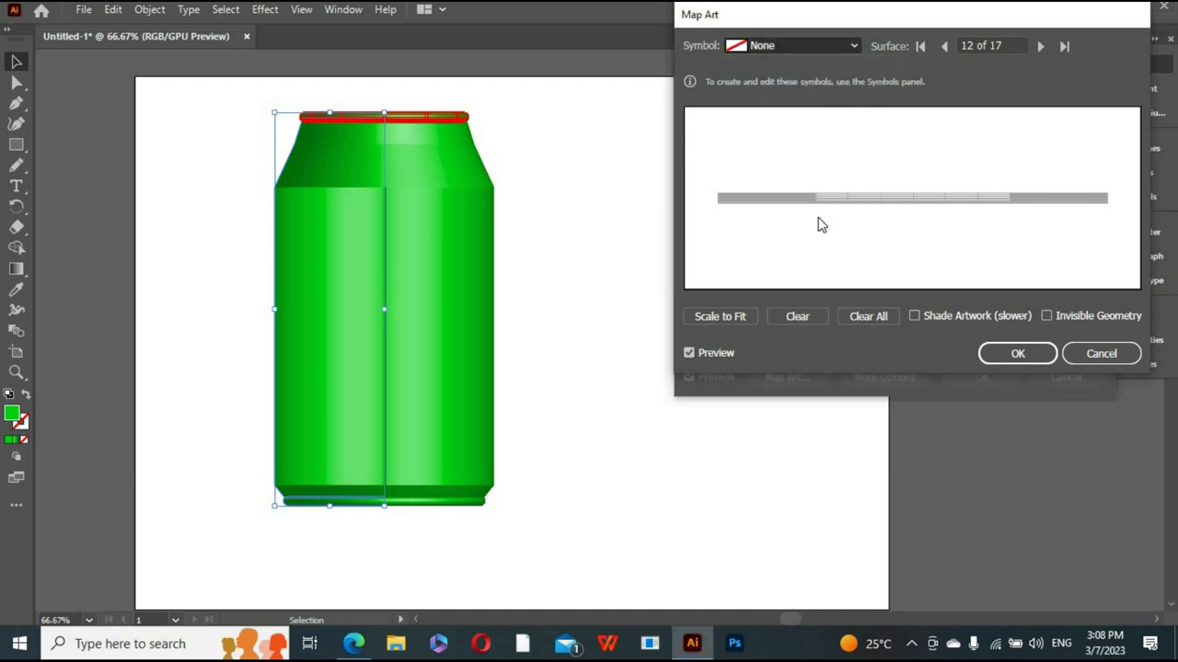
pyautogui.moveTo(963, 197); pyautogui.dragTo(1028, 198)
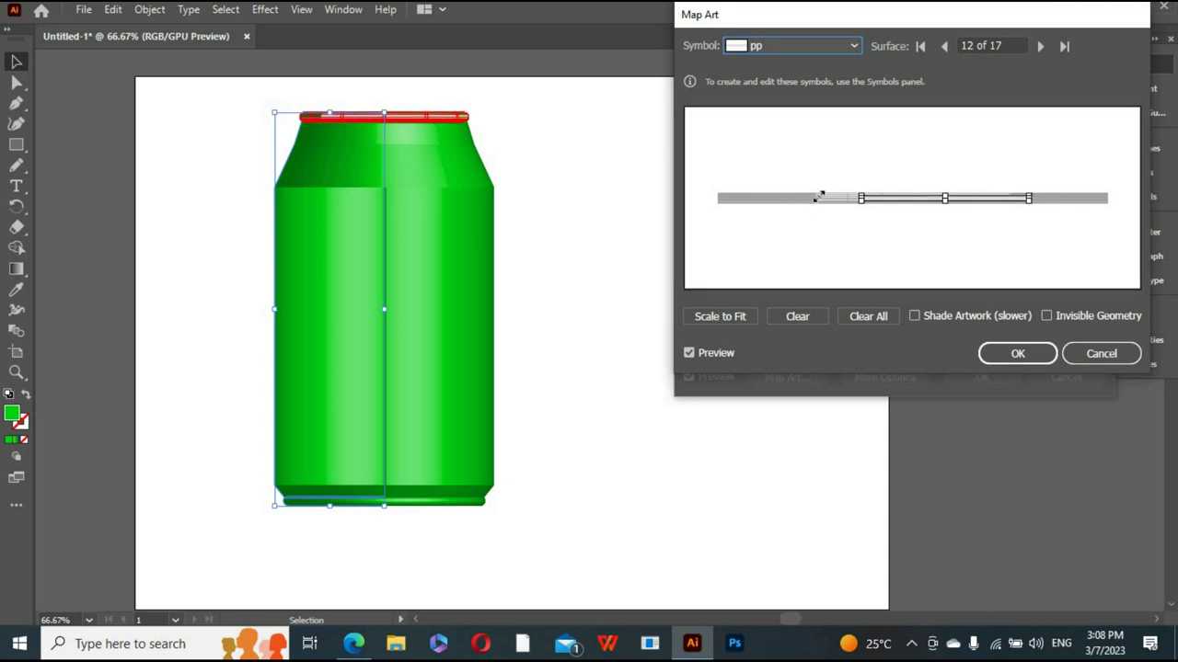
pyautogui.moveTo(850, 197); pyautogui.dragTo(795, 197)
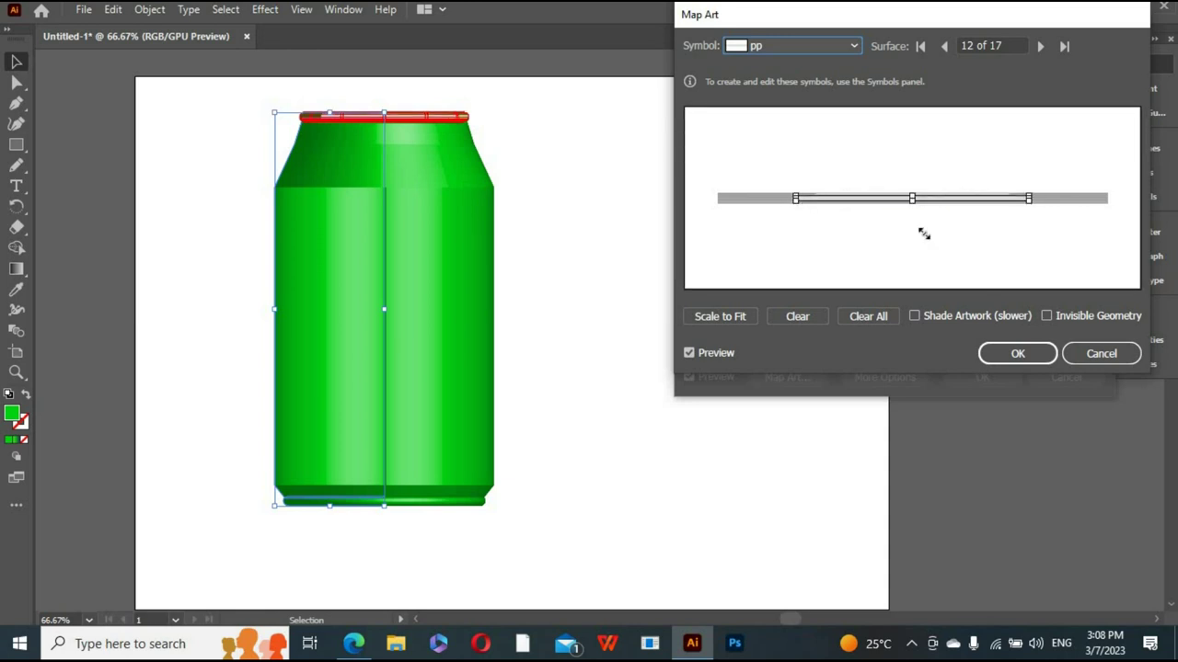
pyautogui.moveTo(912, 203); pyautogui.dragTo(912, 184)
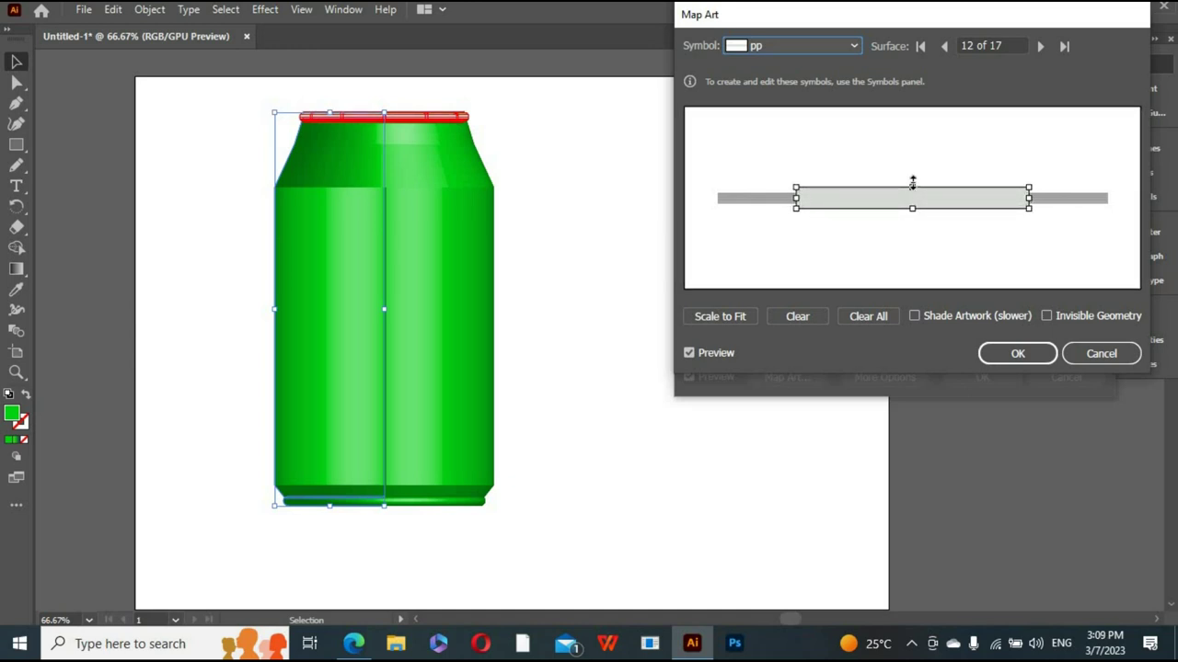
# Step: Map the pp symbol onto surface 15 of 17, the bottom rim, stretched to cover it
pyautogui.click(1039, 48)
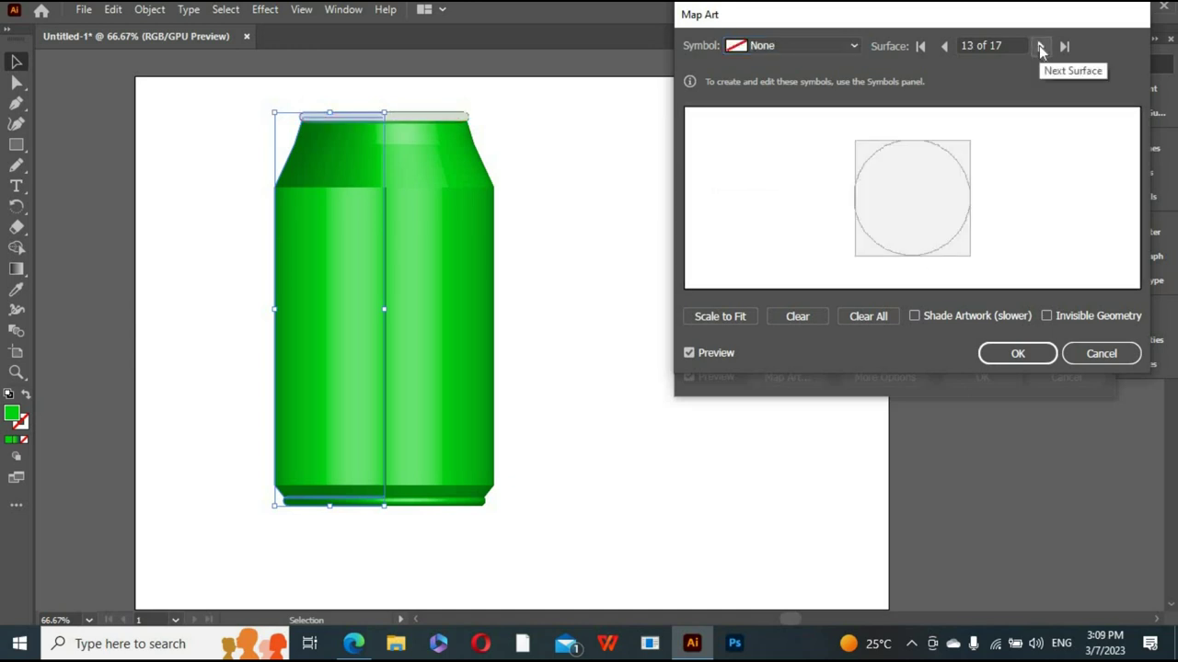
pyautogui.click(1041, 48)
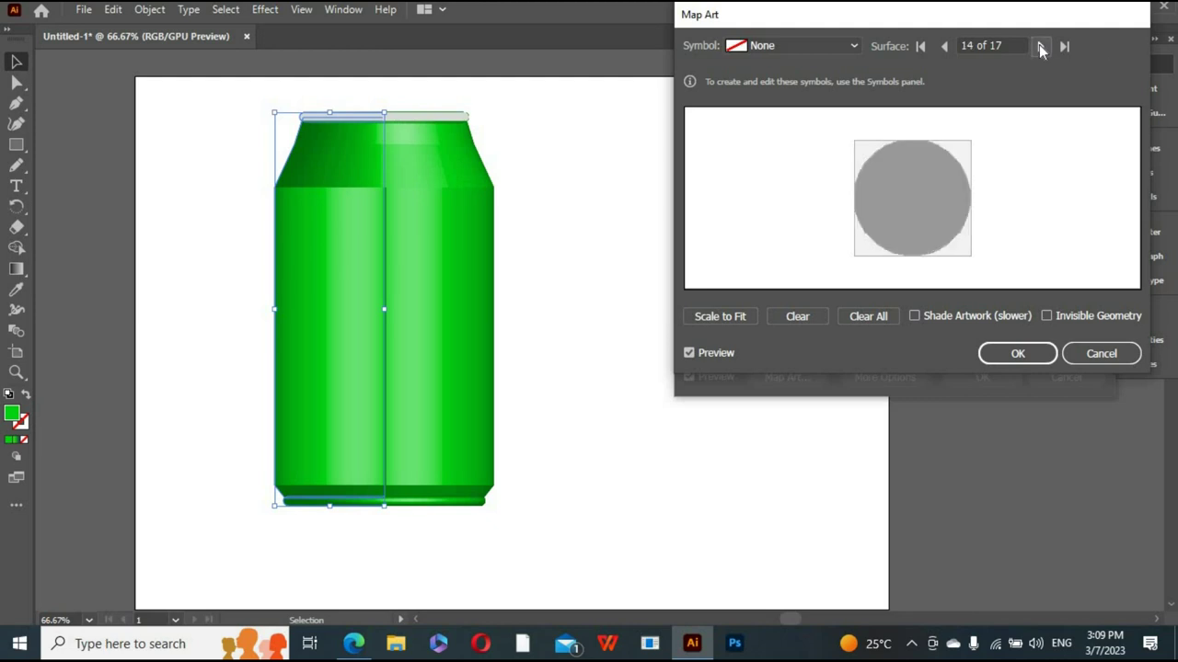
pyautogui.click(1041, 48)
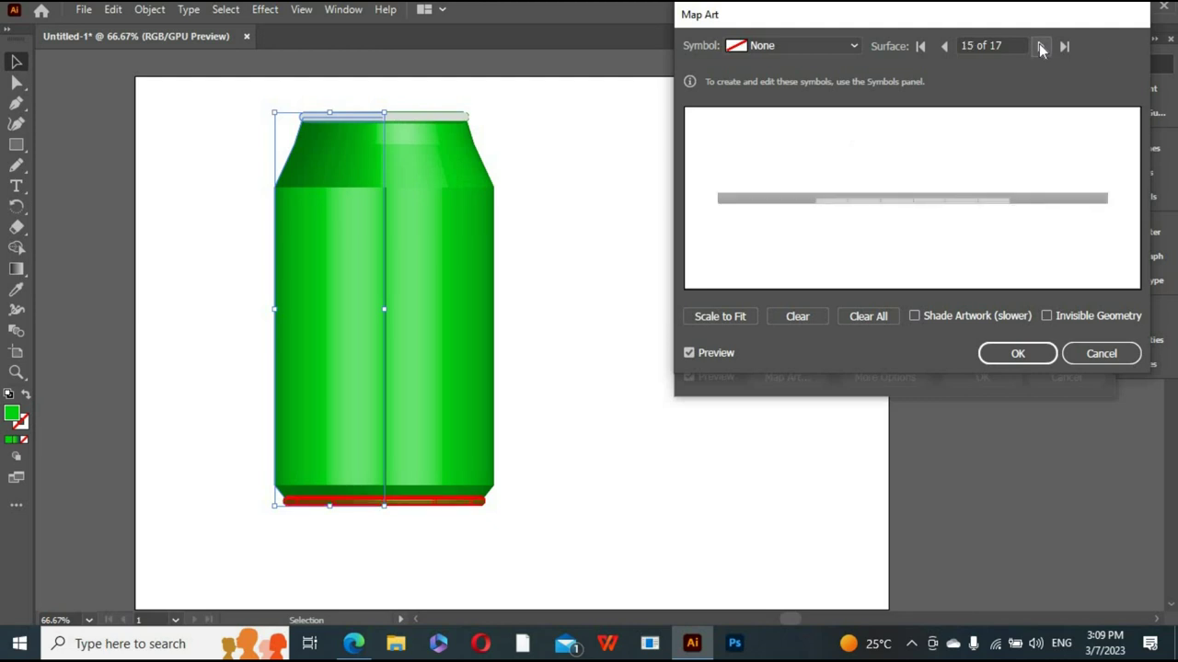
pyautogui.click(850, 47)
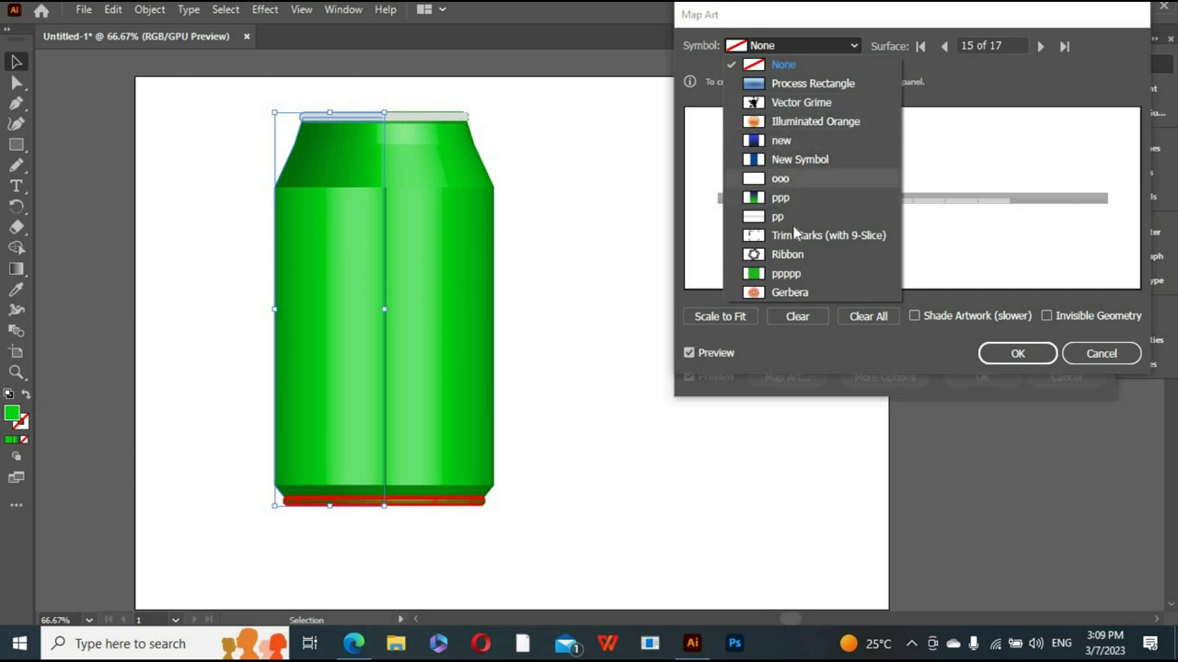
pyautogui.click(777, 218)
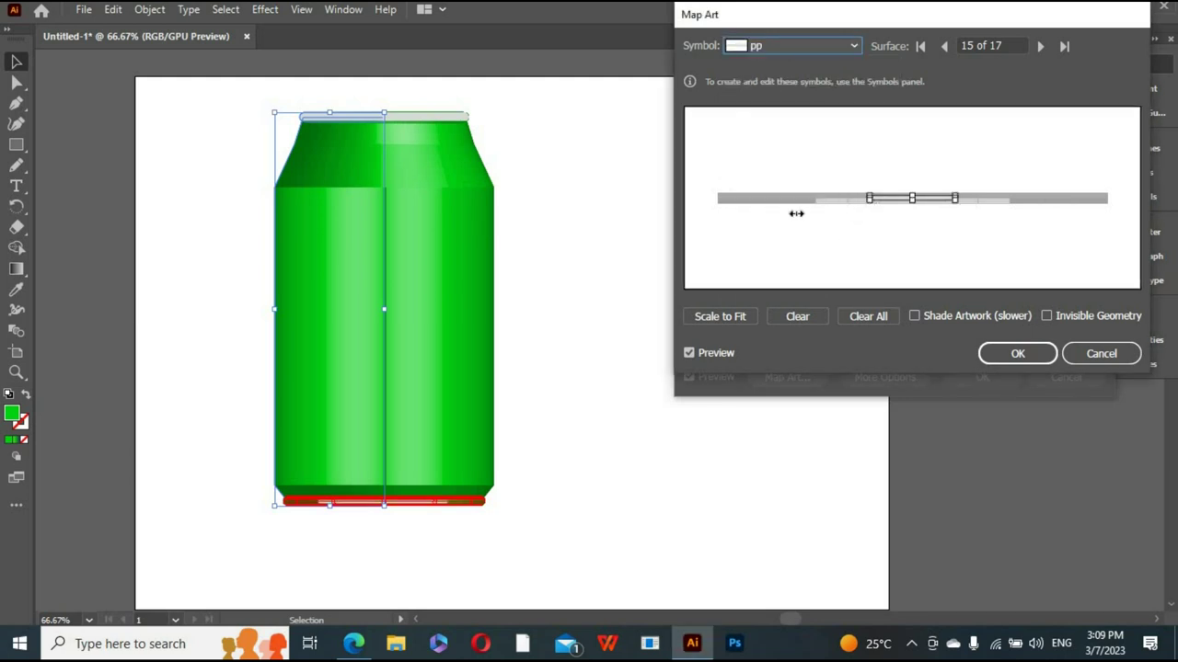
pyautogui.moveTo(796, 214); pyautogui.dragTo(794, 212)
pyautogui.moveTo(949, 197)
pyautogui.mouseDown()
pyautogui.moveTo(1013, 194)
pyautogui.moveTo(1023, 208)
pyautogui.mouseUp()
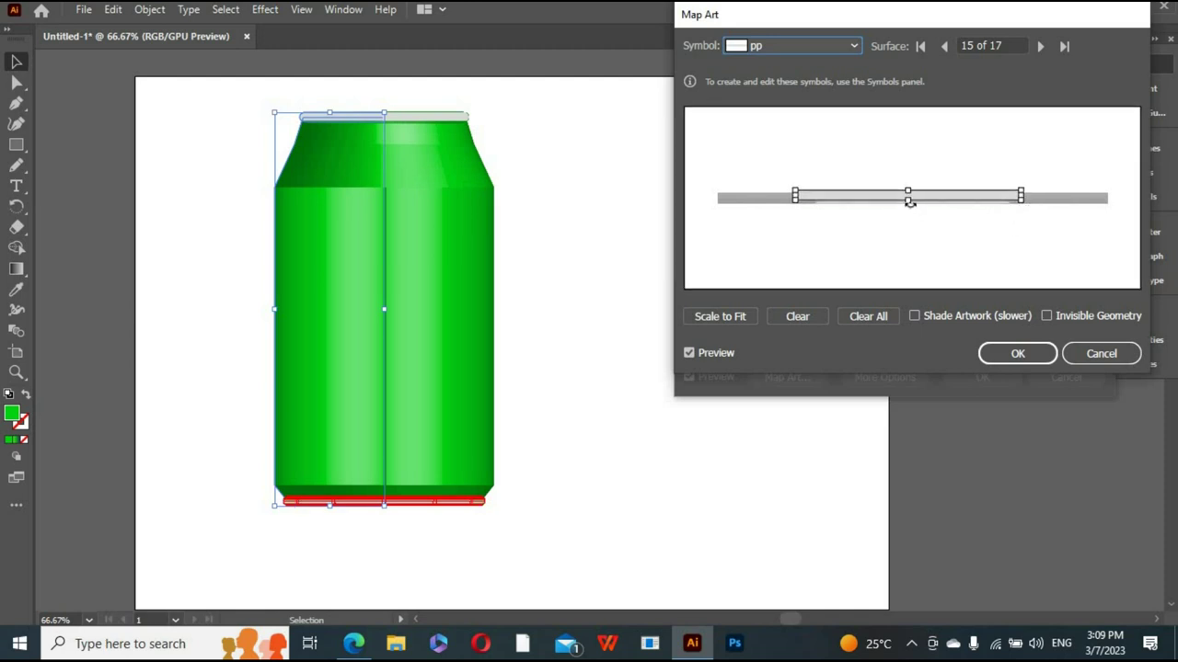
pyautogui.moveTo(909, 201); pyautogui.dragTo(910, 209)
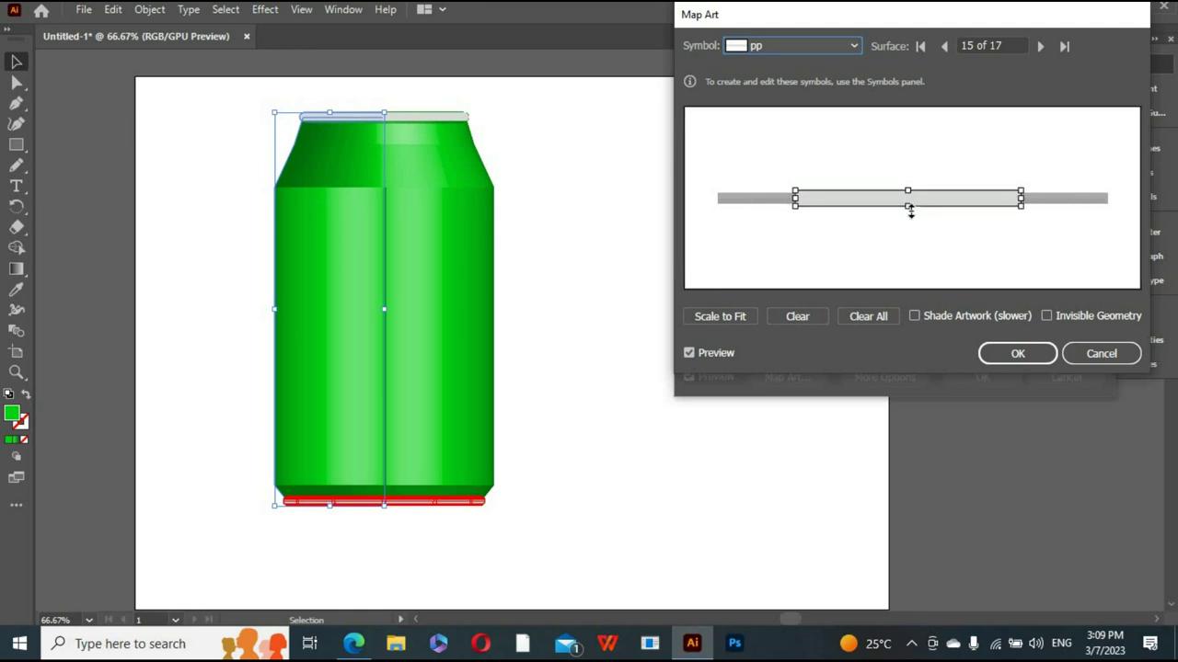
# Step: Confirm Map Art and the 3D Revolve options, then zoom out to 50%
pyautogui.click(1014, 357)
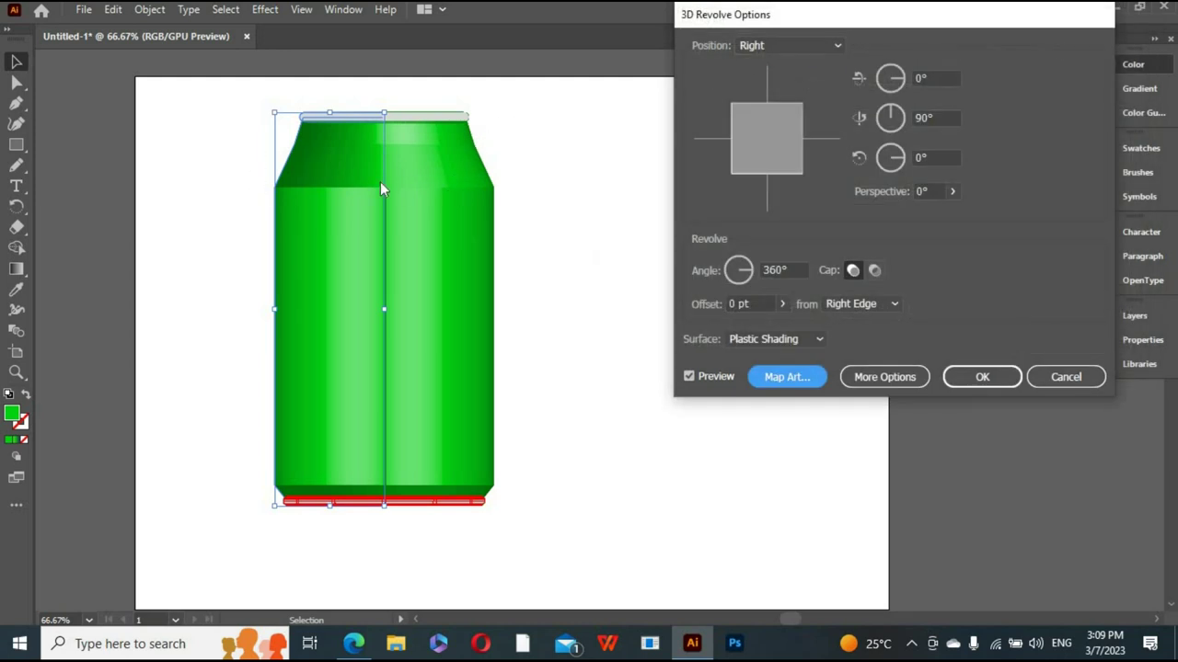
pyautogui.click(757, 379)
pyautogui.click(945, 49)
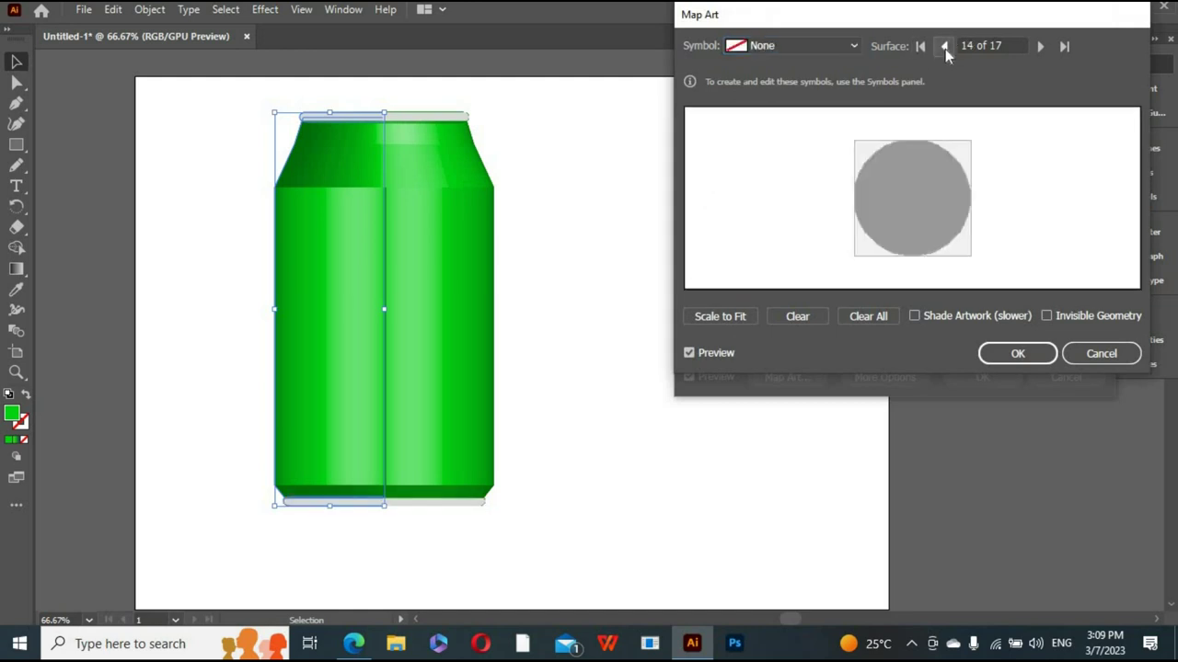
pyautogui.click(1016, 354)
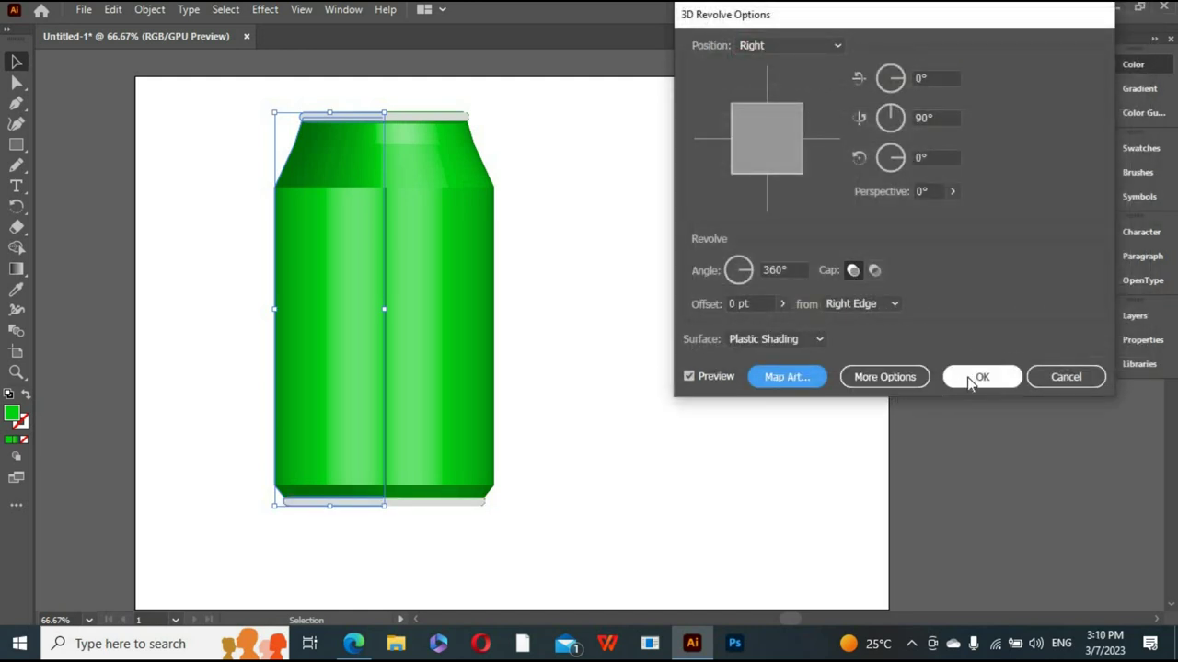
pyautogui.click(973, 377)
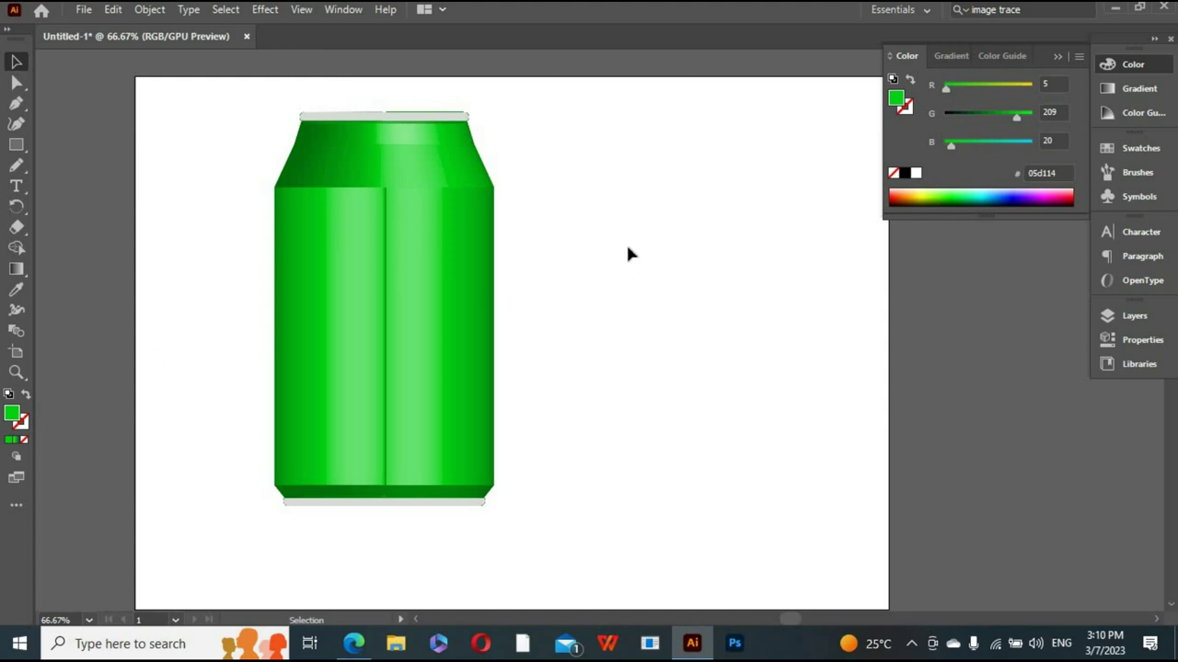
pyautogui.hotkey('ctrl', '-')
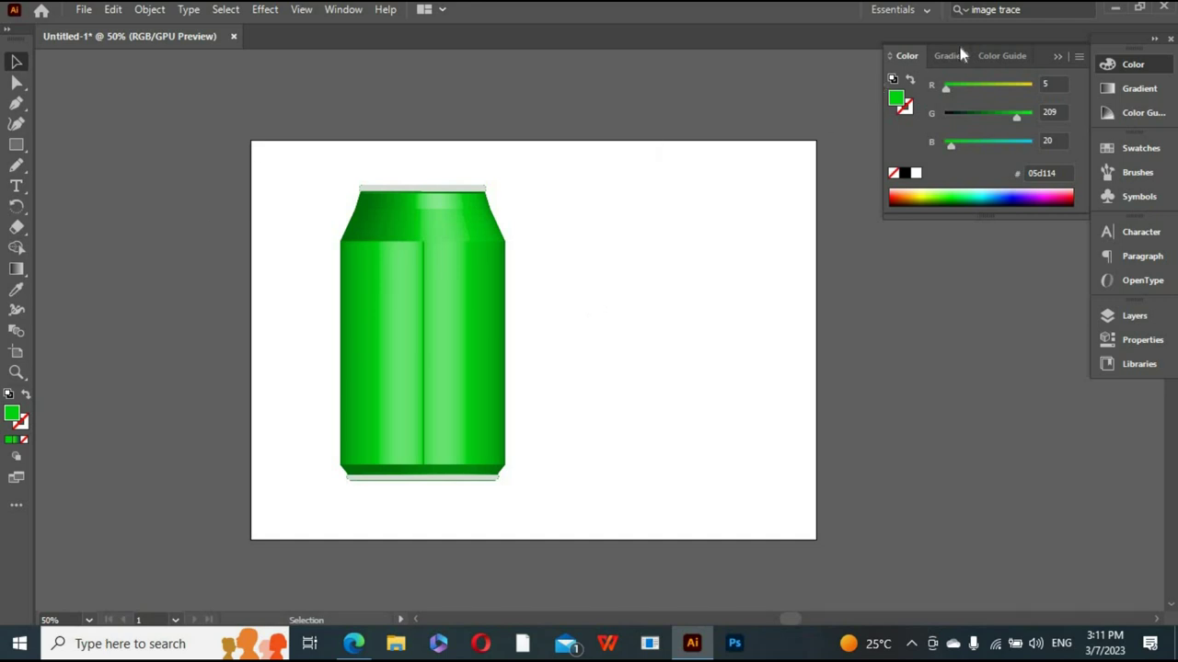
# Step: Drag the Sprite logo file from the desktop into the document and shrink it
pyautogui.click(1114, 11)
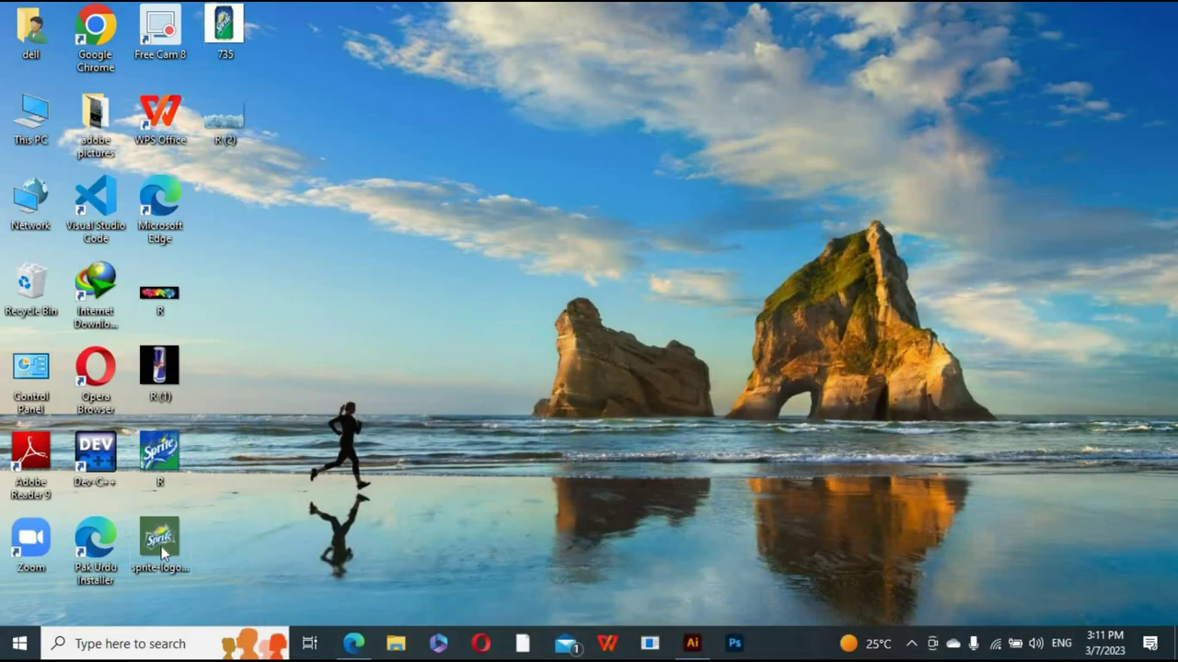
pyautogui.moveTo(161, 547); pyautogui.dragTo(716, 411)
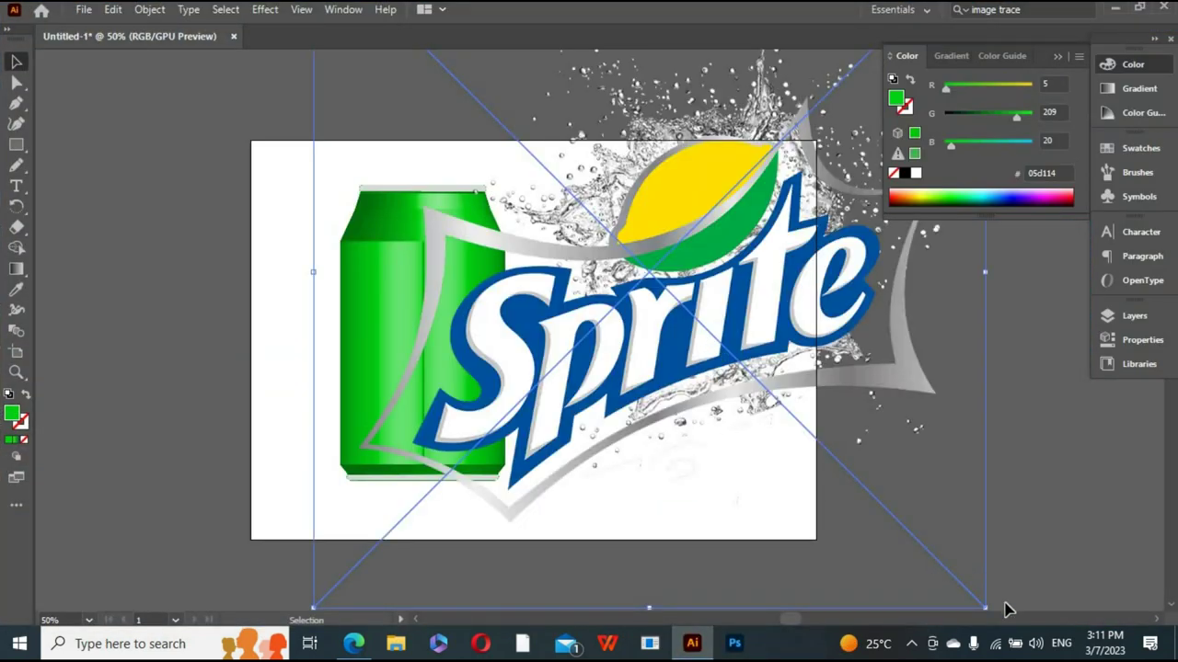
pyautogui.moveTo(984, 608)
pyautogui.mouseDown()
pyautogui.moveTo(696, 256)
pyautogui.moveTo(631, 254)
pyautogui.mouseUp()
pyautogui.moveTo(484, 159); pyautogui.dragTo(462, 411)
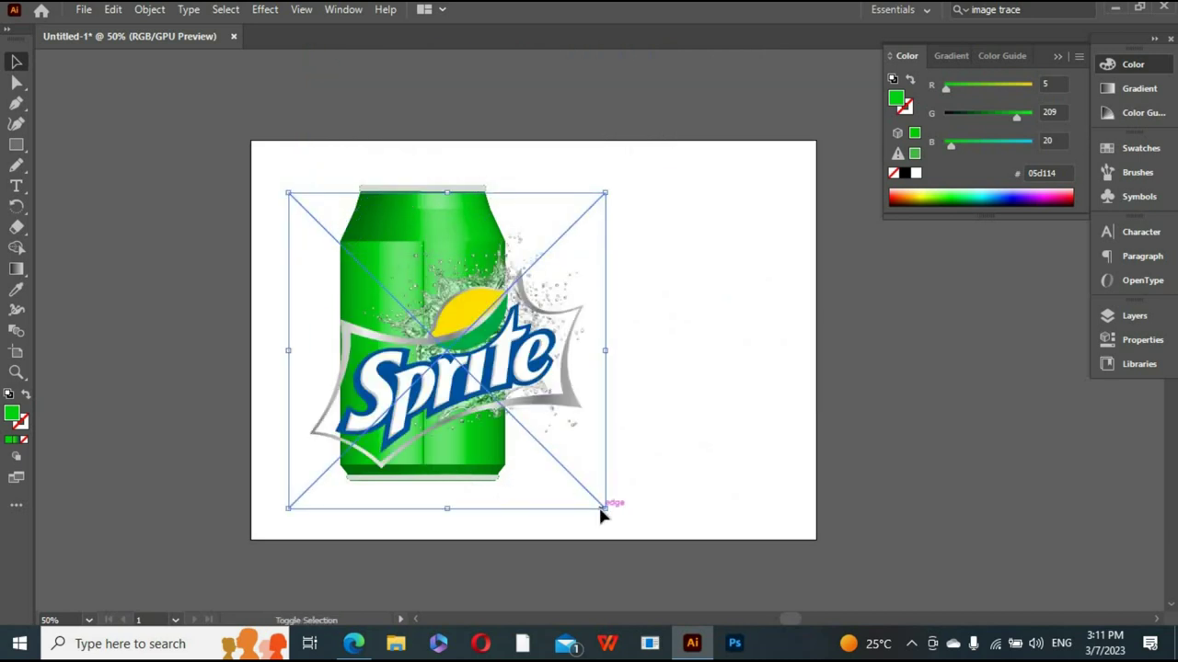
# Step: Position the Sprite logo over the can body, sized to span the can width
pyautogui.moveTo(599, 515); pyautogui.dragTo(471, 375)
pyautogui.moveTo(420, 304); pyautogui.dragTo(462, 368)
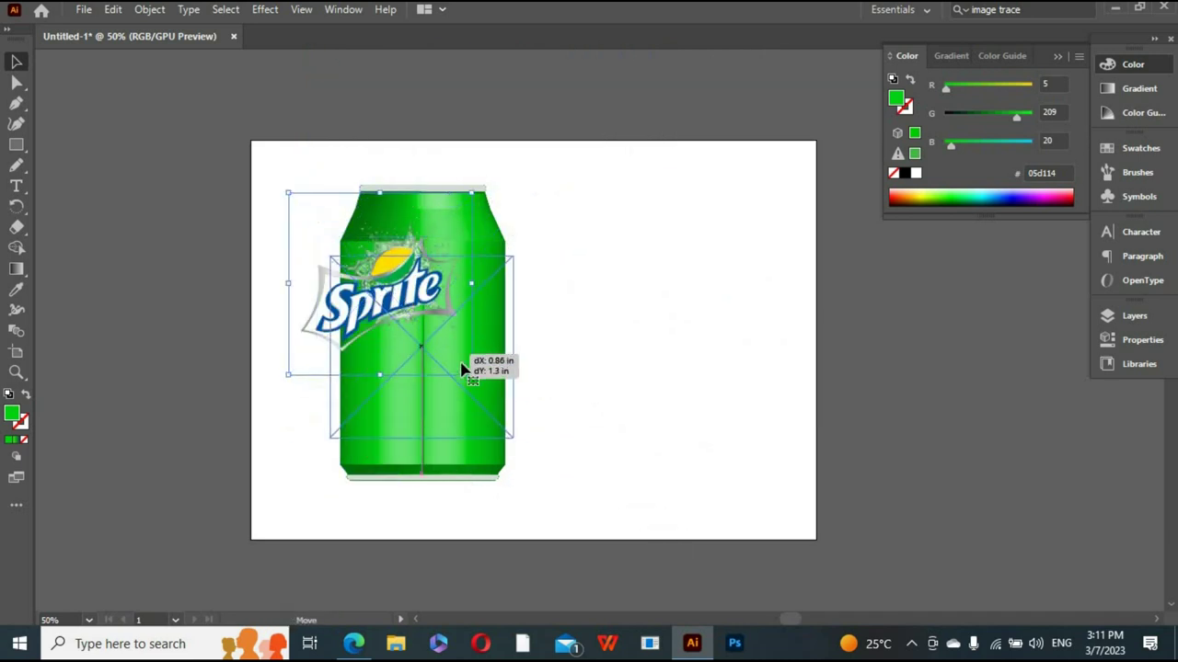
pyautogui.moveTo(513, 256); pyautogui.dragTo(528, 238)
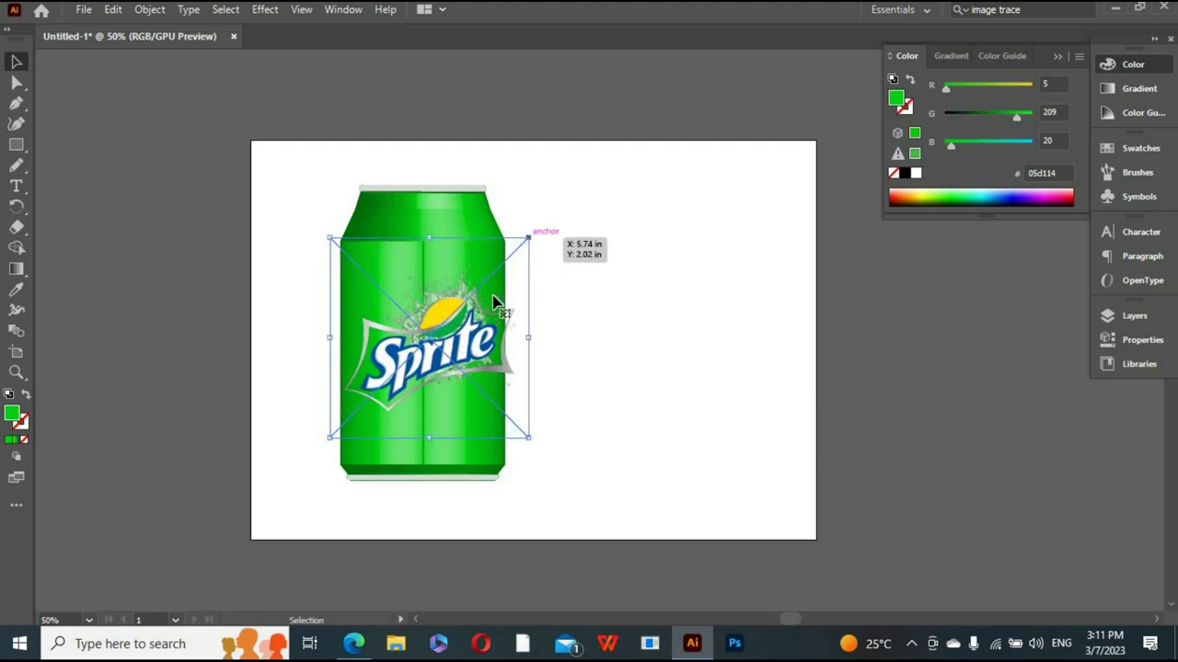
pyautogui.moveTo(465, 345); pyautogui.dragTo(448, 346)
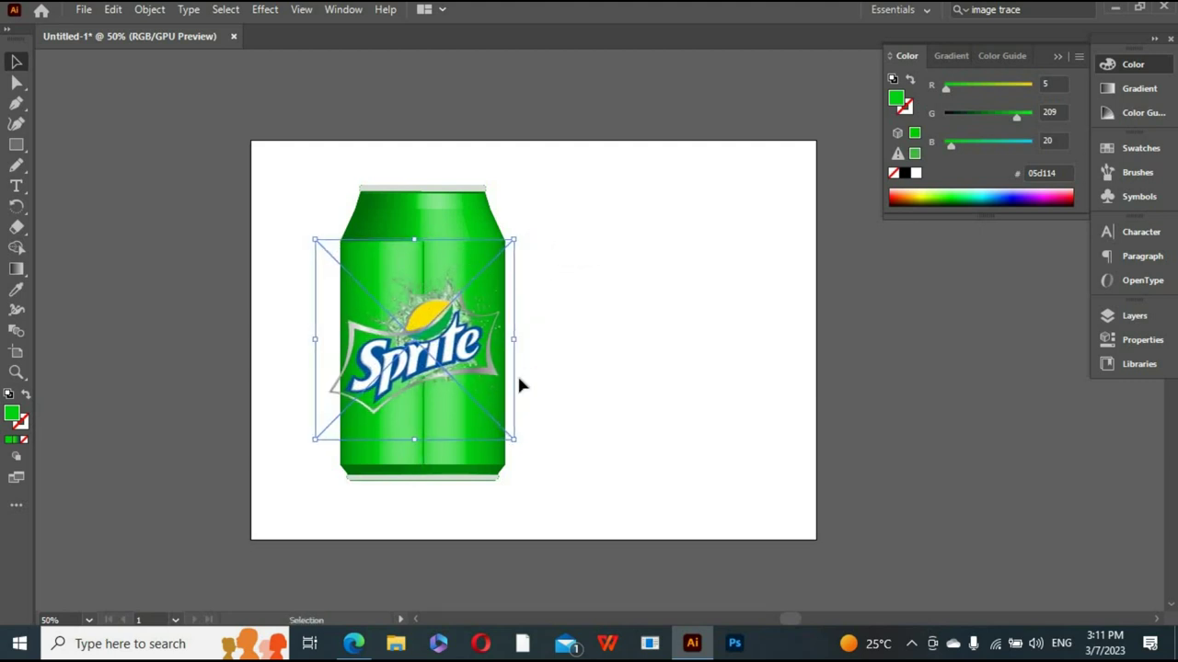
# Step: Nudge the logo right and tilt it slightly upward to the right
pyautogui.hotkey('shift', 'Right')
pyautogui.press('Right')
pyautogui.moveTo(527, 442); pyautogui.dragTo(552, 405)
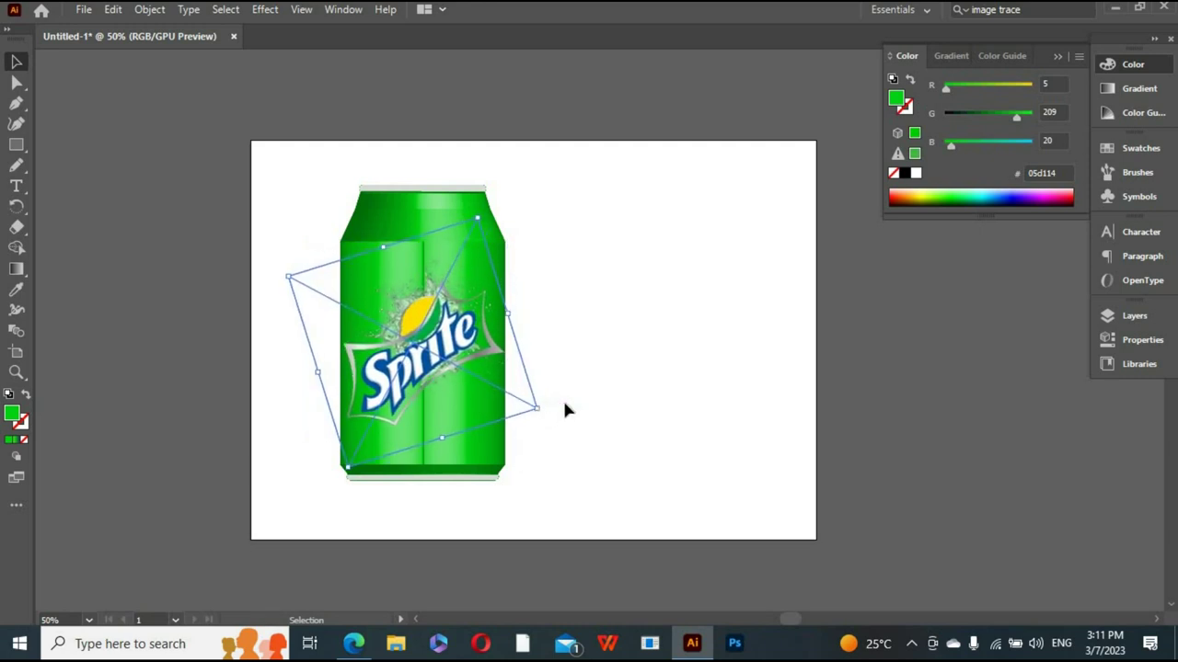
pyautogui.click(586, 383)
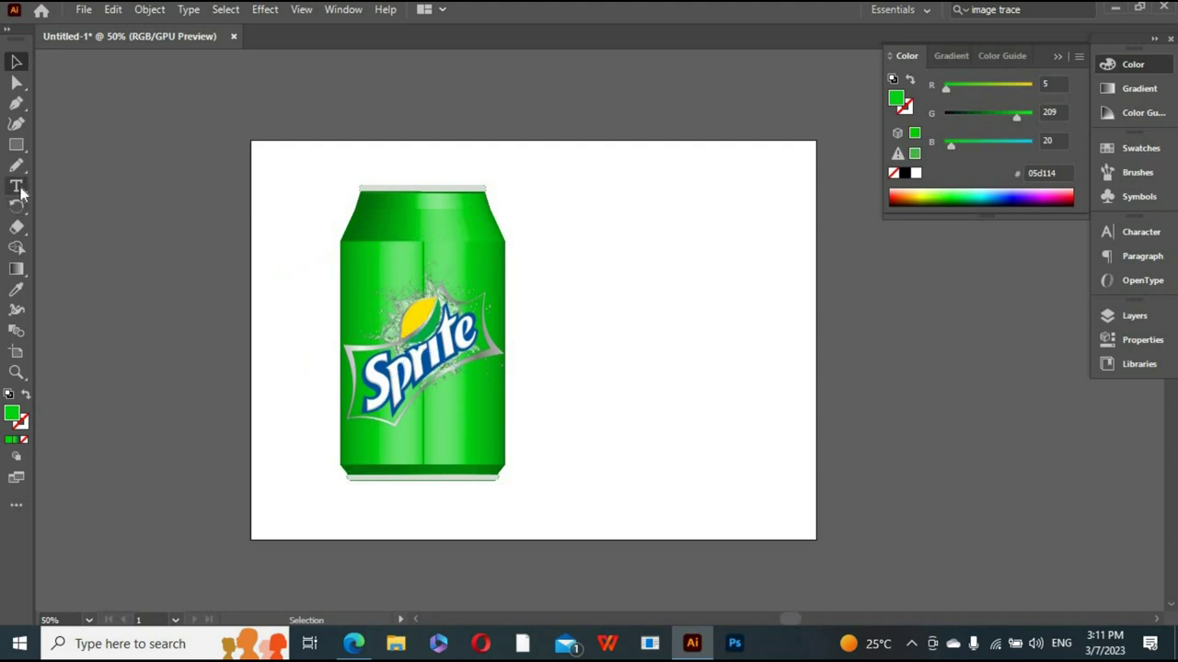
# Step: Type LEMON-LIME beside the can and scale the text up to large lettering
pyautogui.click(17, 186)
pyautogui.click(611, 288)
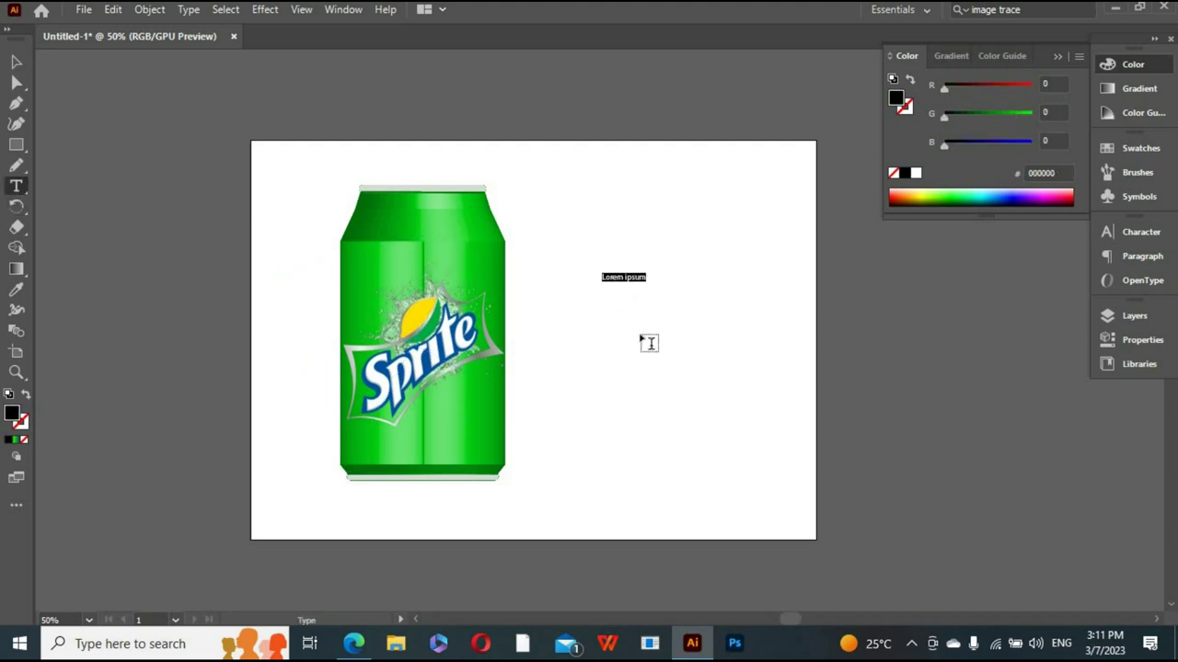
pyautogui.press('BackSpace')
pyautogui.write('LEMON-LIME')
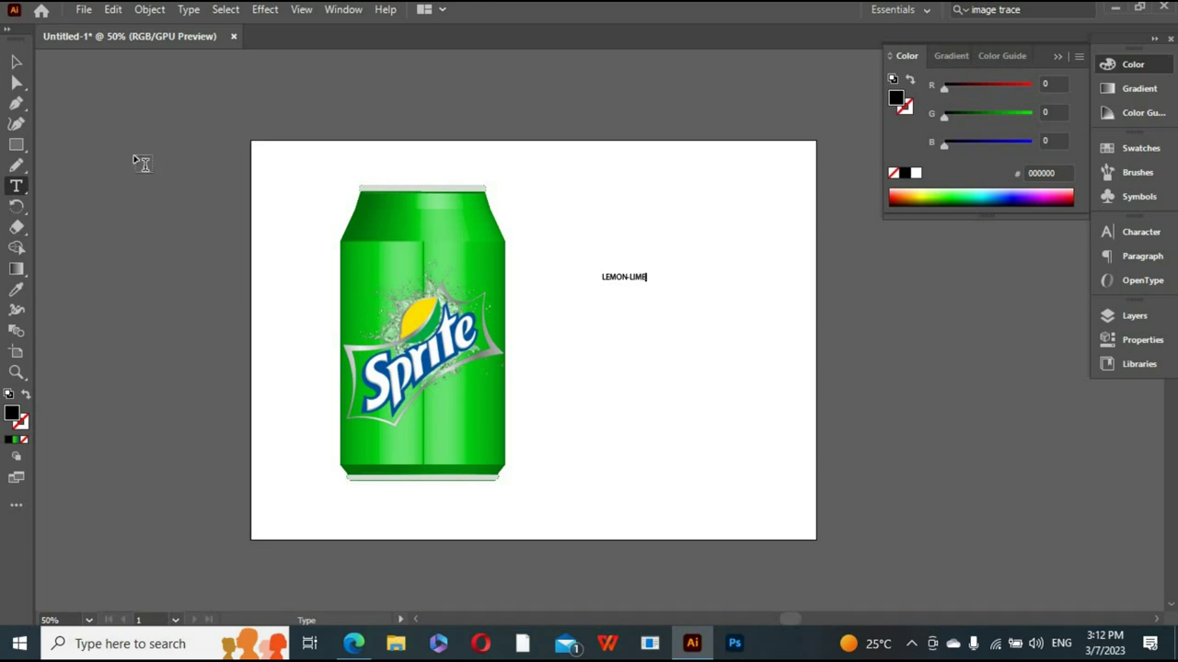
pyautogui.click(17, 62)
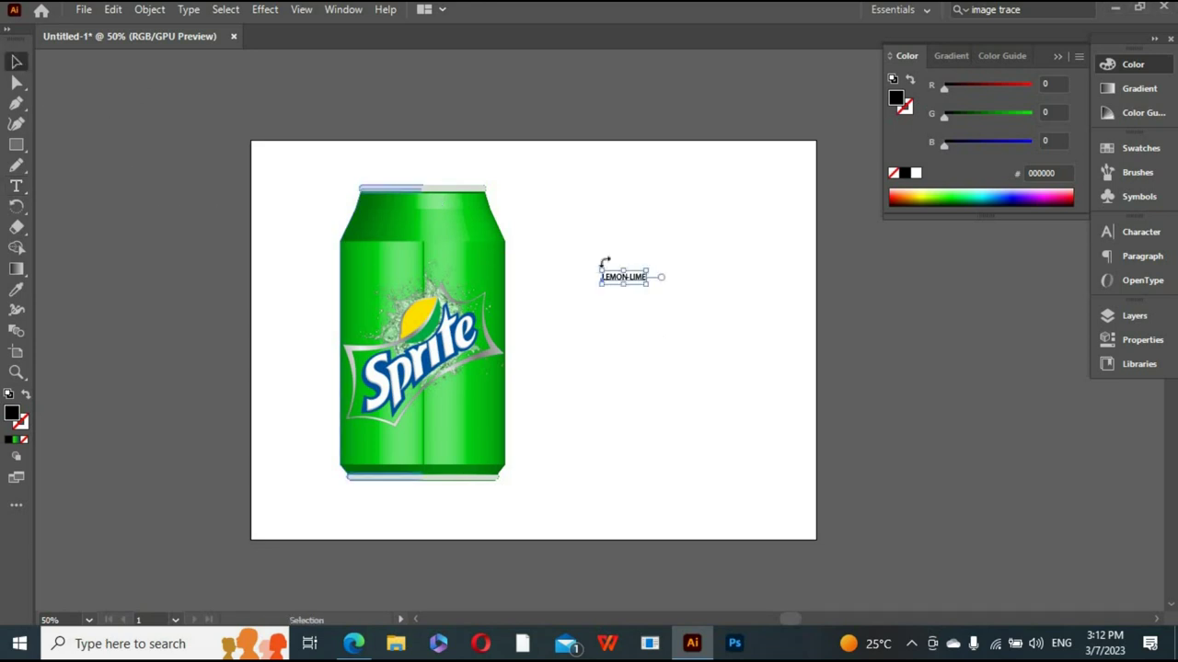
pyautogui.moveTo(648, 284)
pyautogui.mouseDown()
pyautogui.moveTo(789, 313)
pyautogui.moveTo(860, 306)
pyautogui.mouseUp()
pyautogui.moveTo(727, 310); pyautogui.dragTo(734, 319)
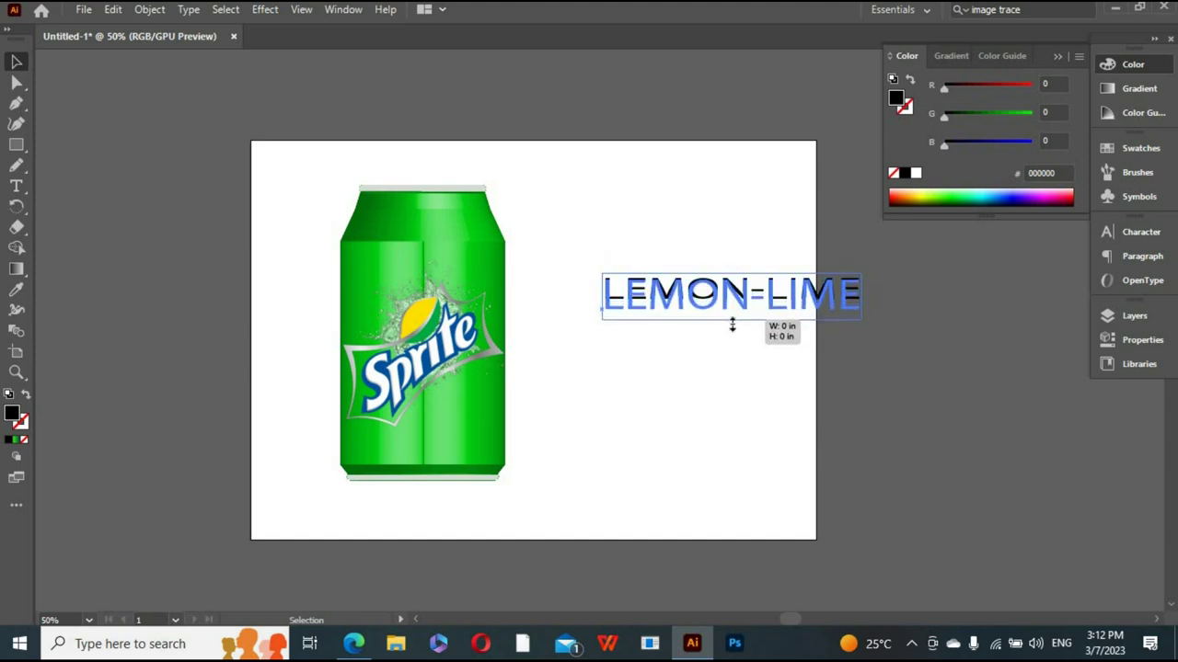
pyautogui.moveTo(805, 313); pyautogui.dragTo(807, 312)
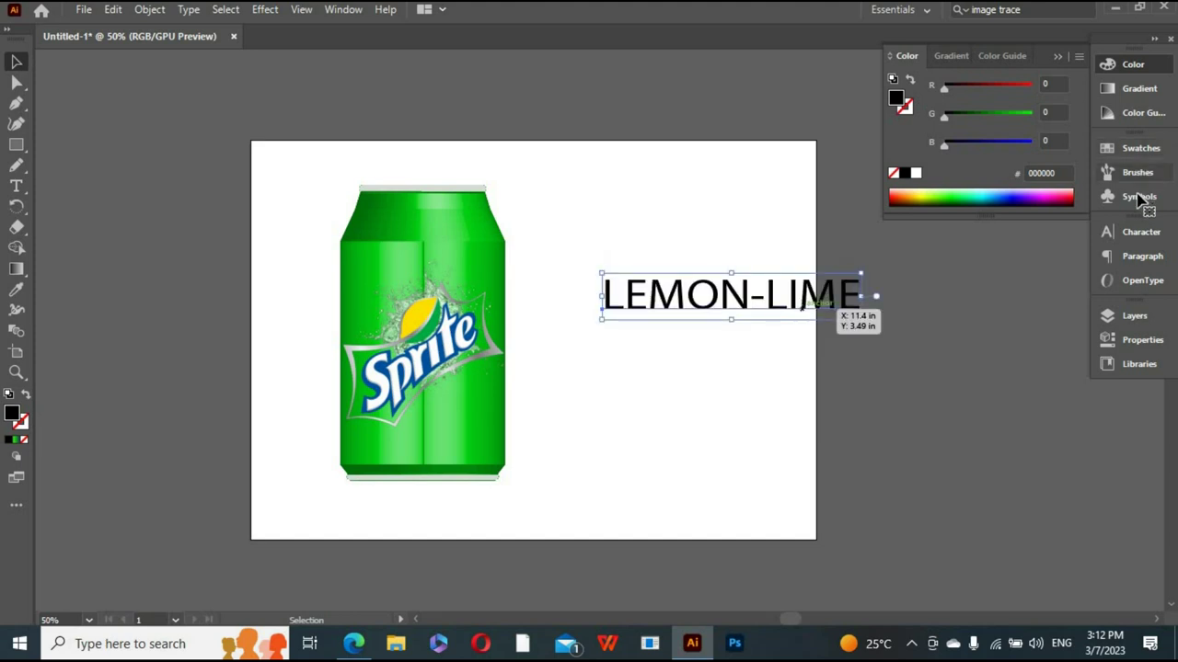
pyautogui.click(1107, 234)
# Step: Set LEMON-LIME in News706 BT Bold and move it over the can's top
pyautogui.click(1077, 252)
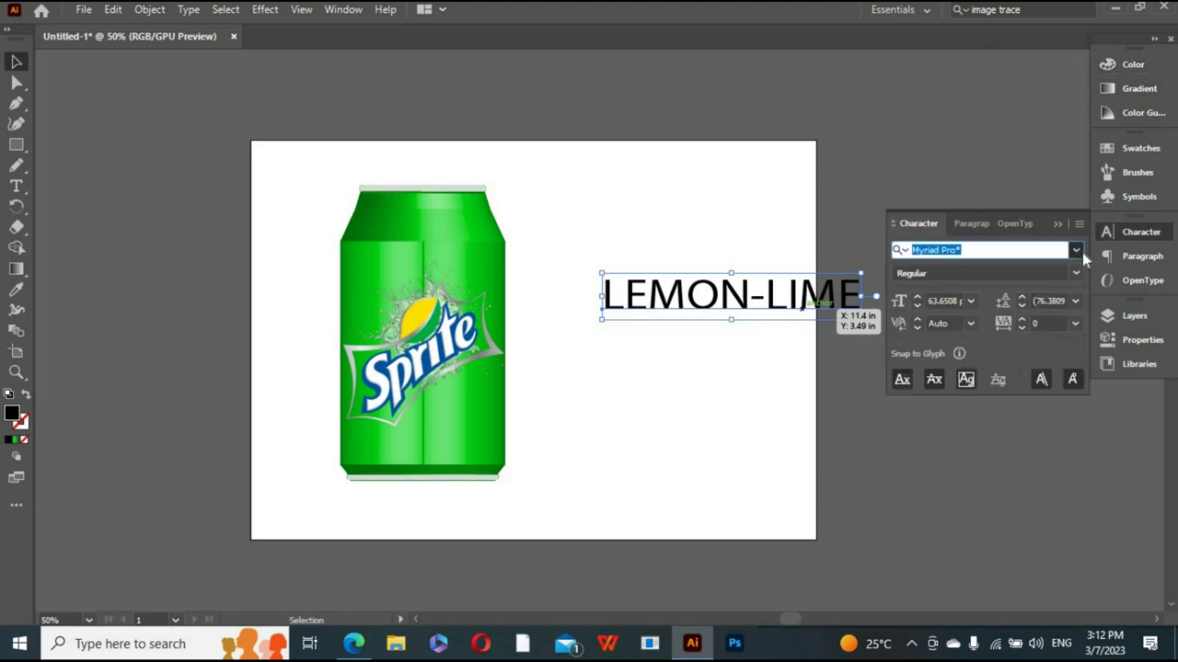
pyautogui.click(1077, 391)
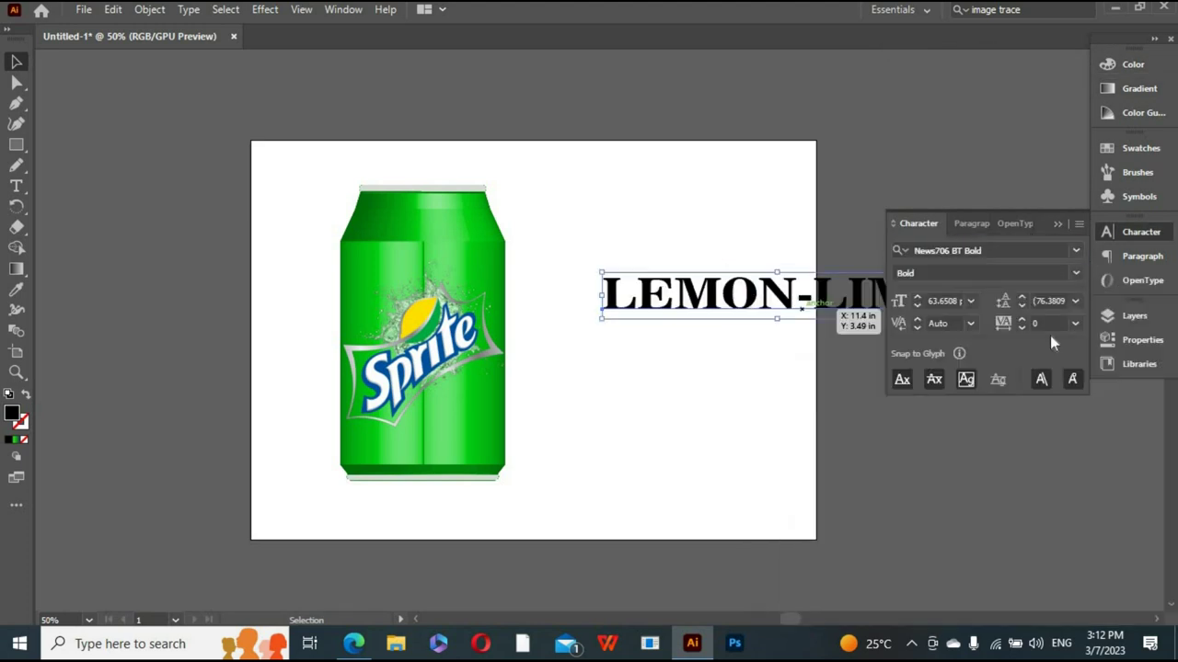
pyautogui.moveTo(771, 280); pyautogui.dragTo(459, 229)
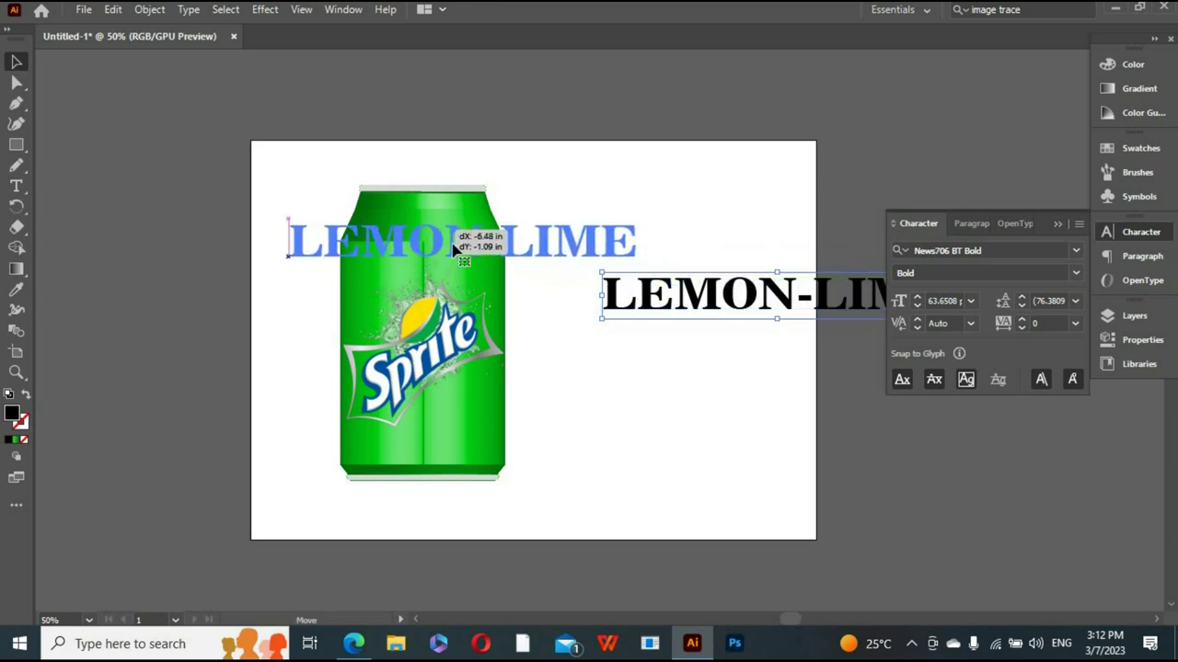
# Step: Step the LEMON-LIME font size down through 40 and 31 to 24 pt
pyautogui.click(915, 305)
pyautogui.click(915, 305)
pyautogui.click(915, 305)
pyautogui.click(915, 305)
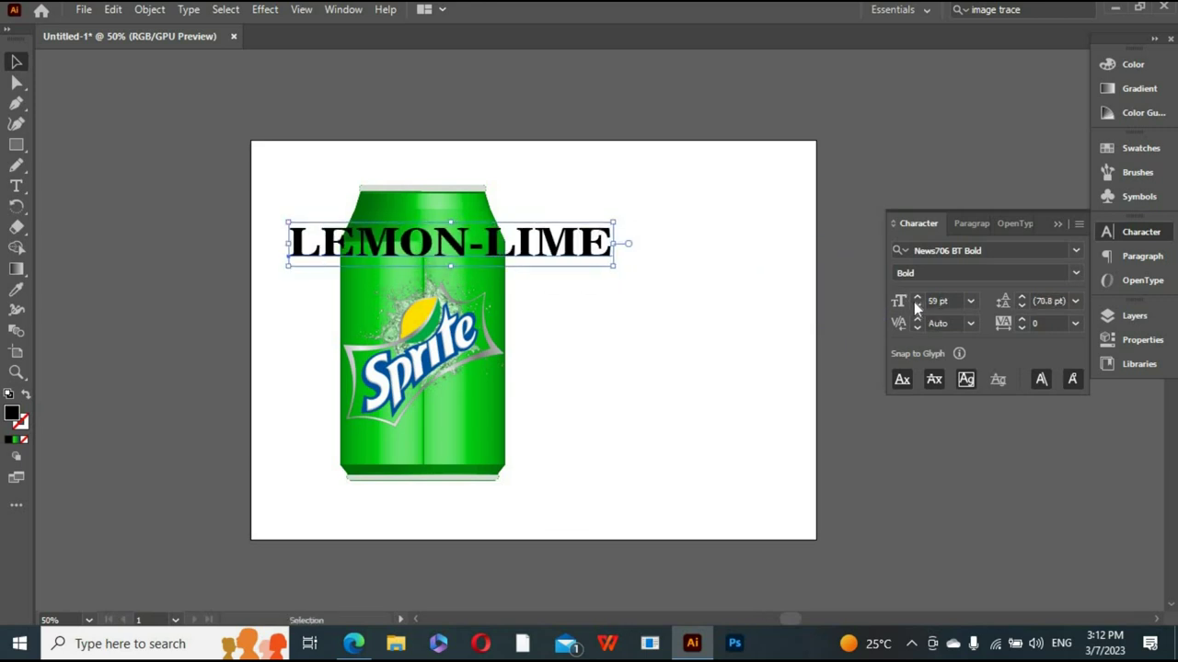
pyautogui.click(916, 306)
pyautogui.click(916, 305)
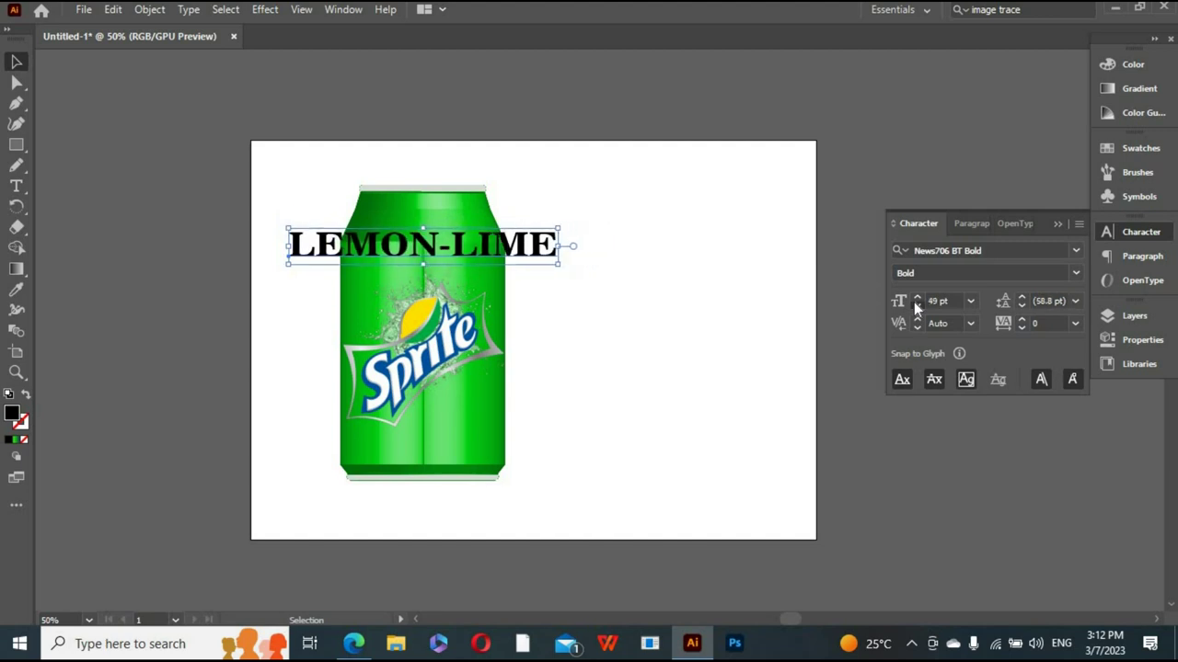
pyautogui.click(916, 305)
pyautogui.click(915, 306)
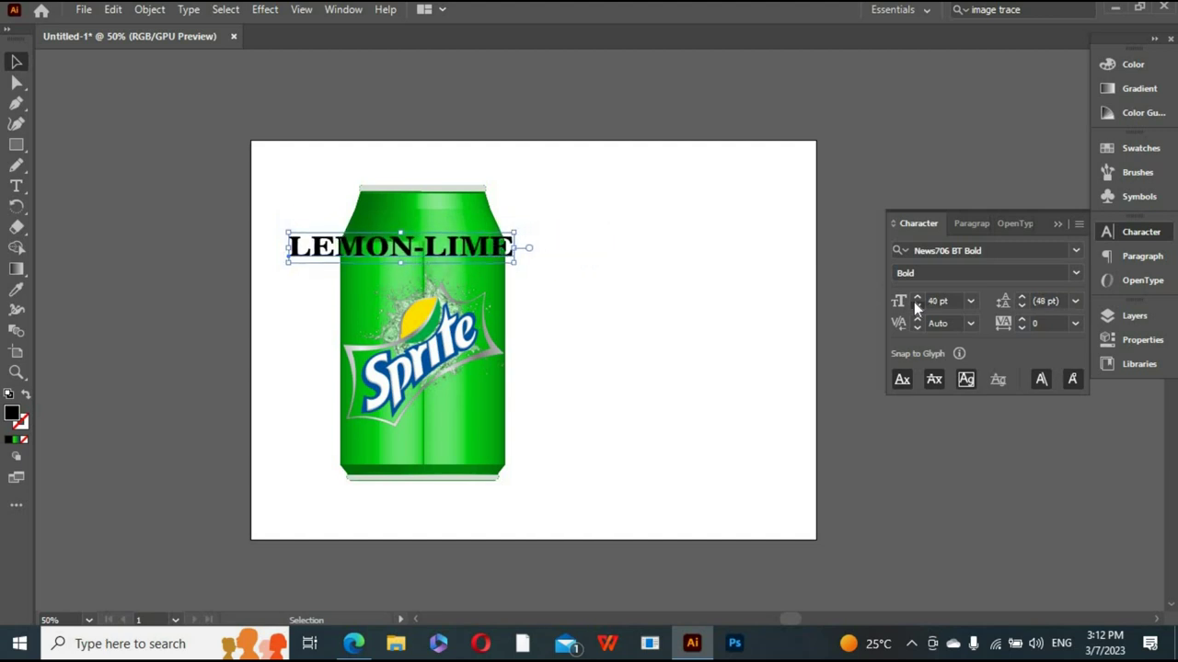
pyautogui.click(915, 305)
pyautogui.click(916, 305)
pyautogui.moveTo(367, 241)
pyautogui.mouseDown()
pyautogui.moveTo(409, 241)
pyautogui.moveTo(419, 225)
pyautogui.mouseUp()
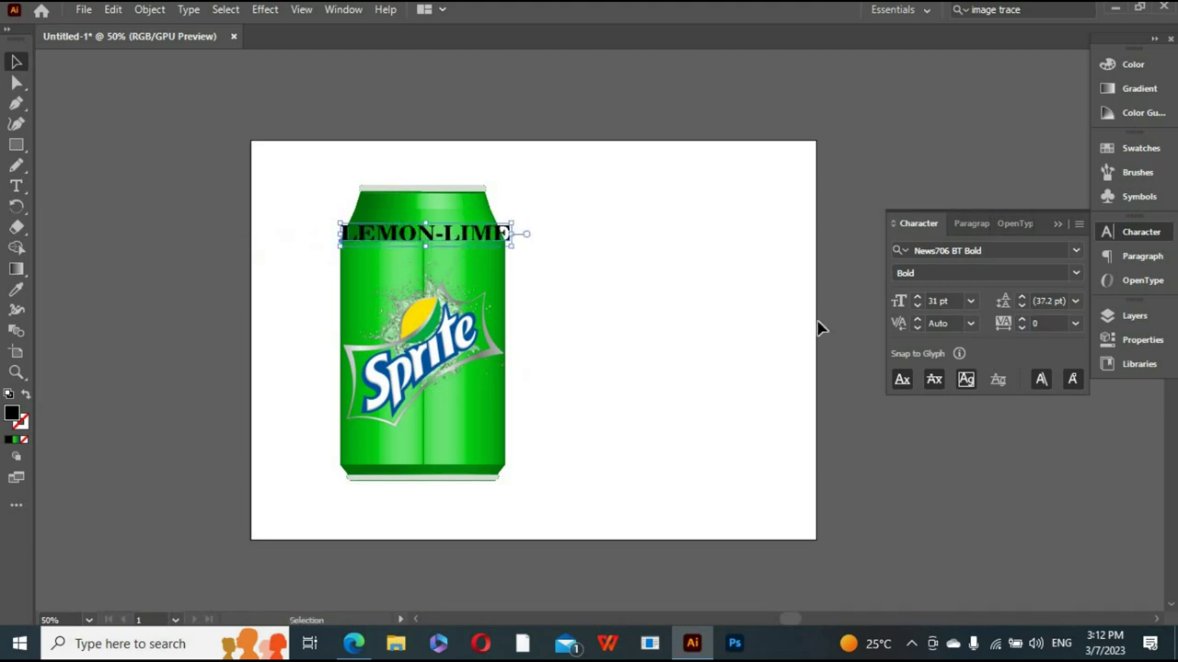
pyautogui.click(917, 306)
pyautogui.click(917, 306)
pyautogui.click(917, 305)
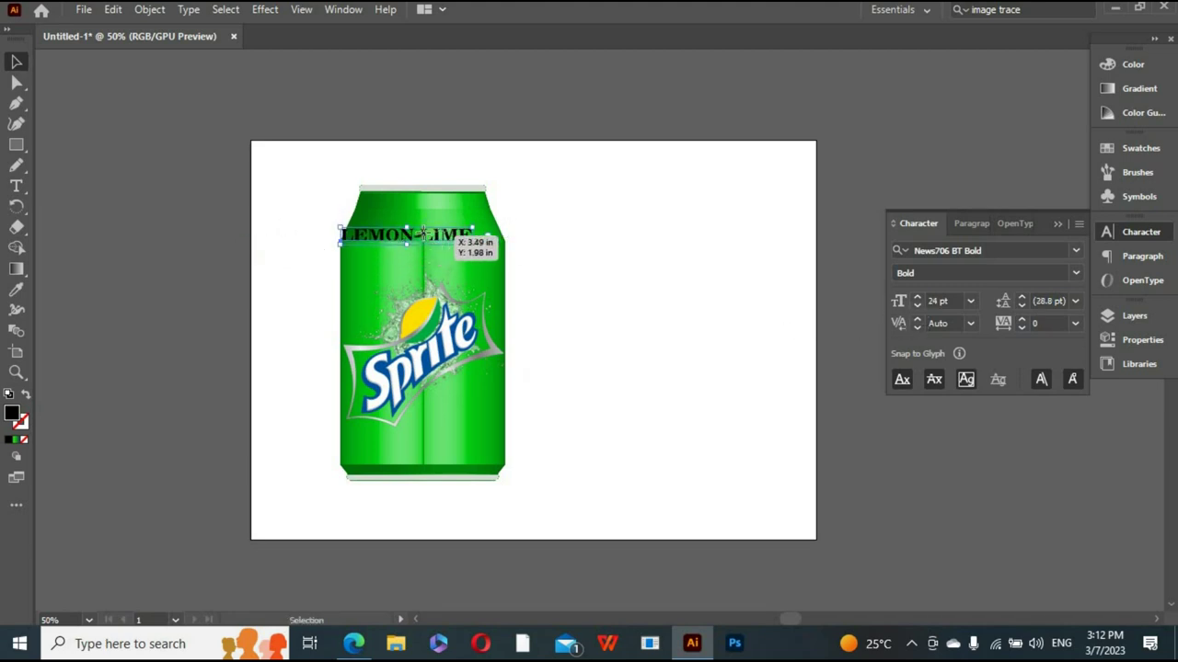
# Step: Centre LEMON-LIME across the can top and settle its size at 25 pt
pyautogui.moveTo(422, 234); pyautogui.dragTo(436, 227)
pyautogui.click(552, 224)
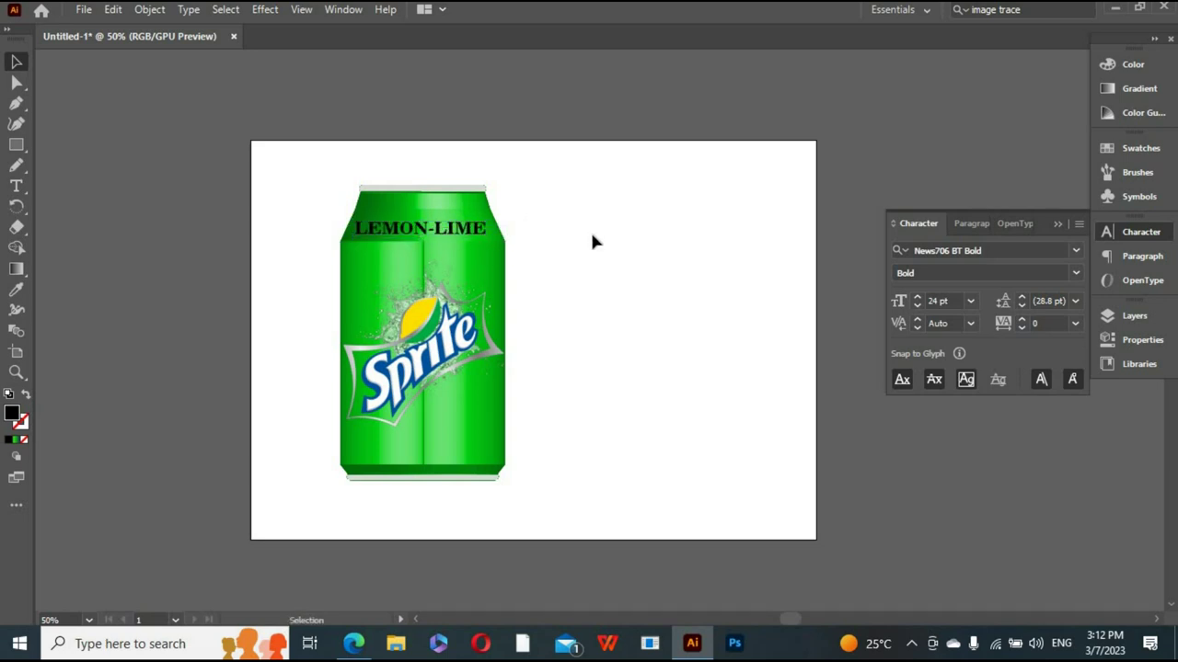
pyautogui.click(456, 230)
pyautogui.click(917, 299)
pyautogui.click(917, 298)
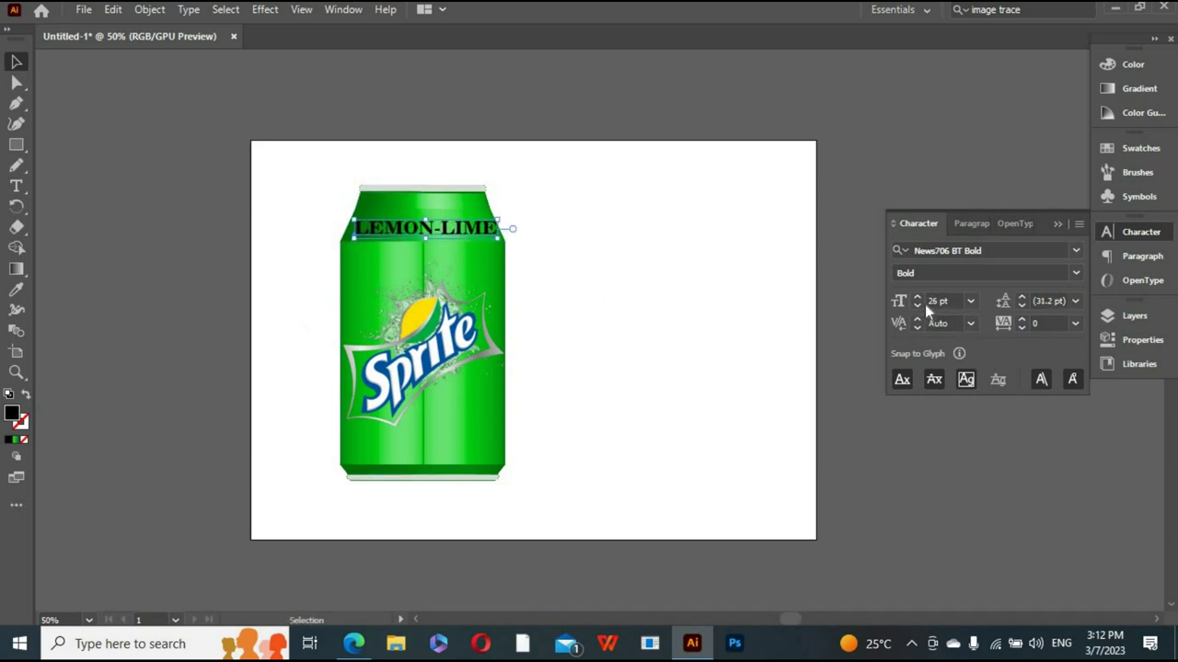
pyautogui.click(918, 309)
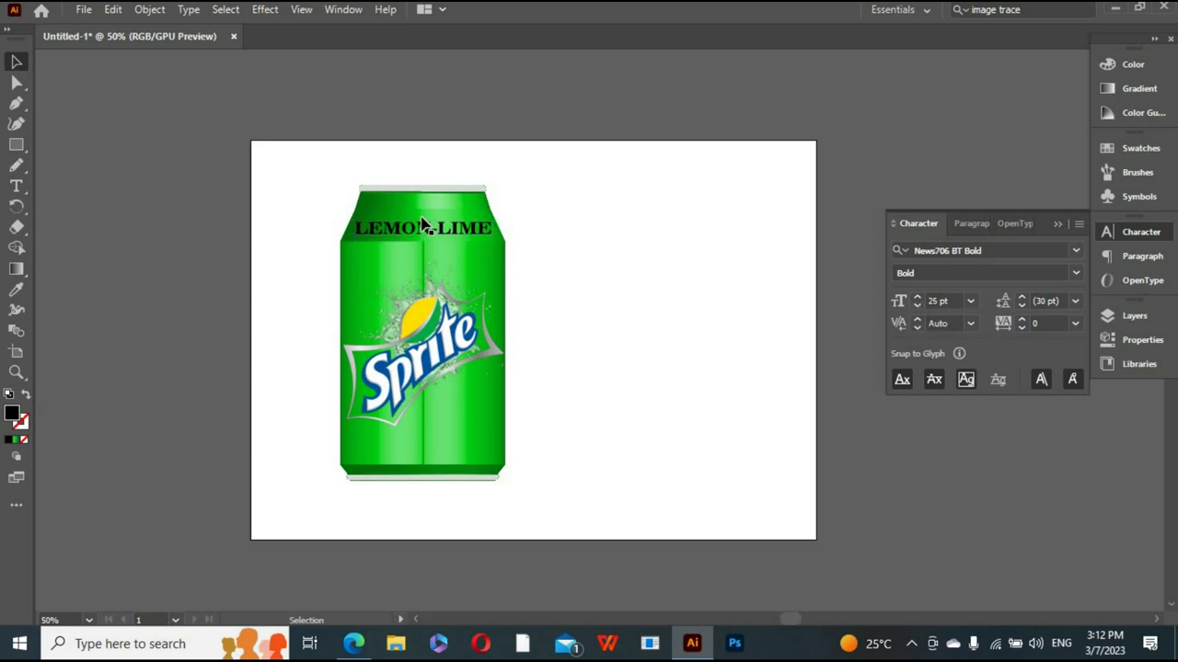
pyautogui.moveTo(425, 227)
pyautogui.mouseDown()
pyautogui.moveTo(410, 264)
pyautogui.moveTo(425, 227)
pyautogui.mouseUp()
# Step: Fill the LEMON-LIME text with near-white #f4f4f4
pyautogui.doubleClick(12, 415)
pyautogui.moveTo(478, 255); pyautogui.dragTo(366, 208)
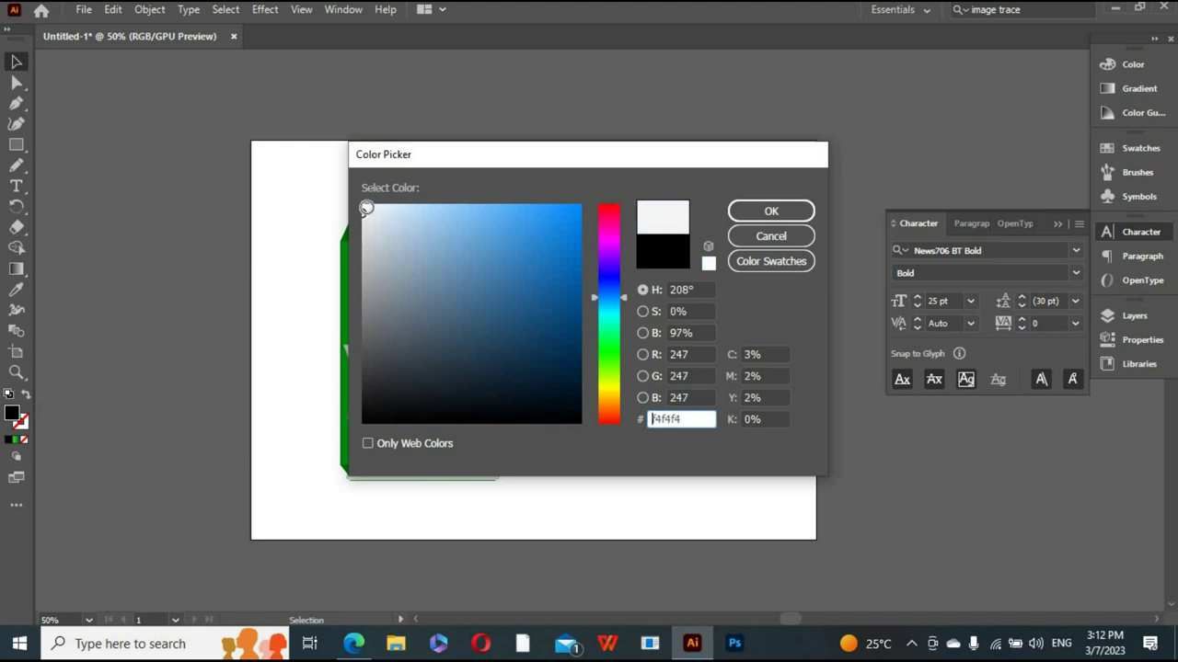
pyautogui.click(758, 213)
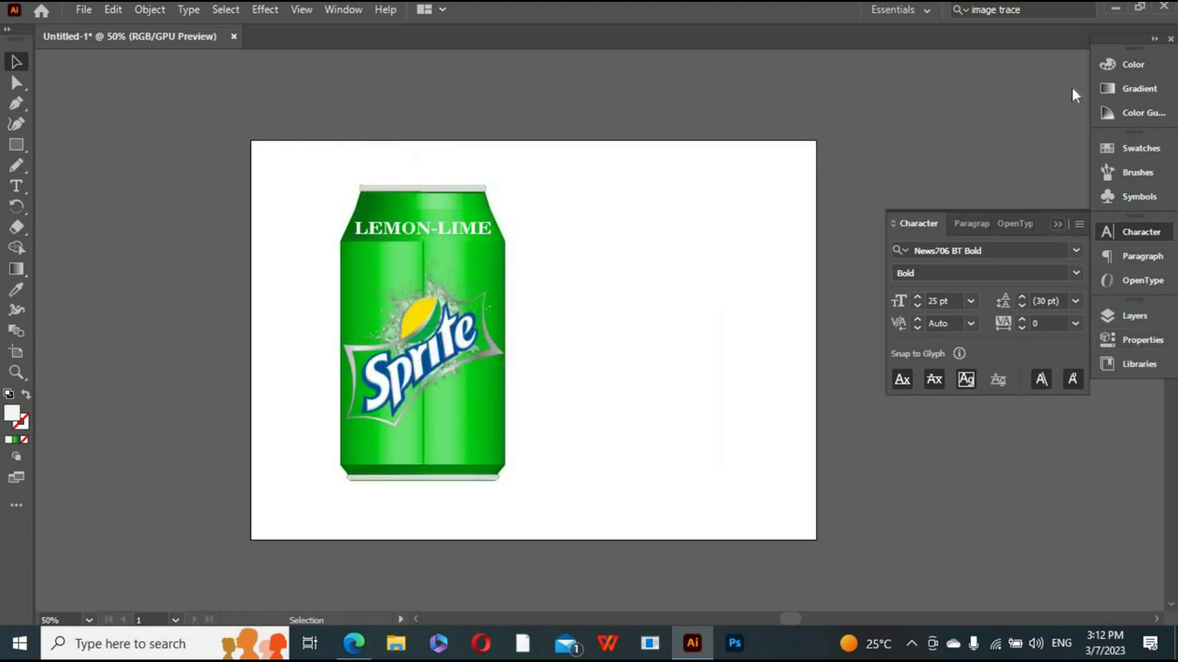
pyautogui.click(1141, 232)
# Step: Place the R (2) ice-cubes image, scale it down, and park it right of the artboard
pyautogui.click(1112, 8)
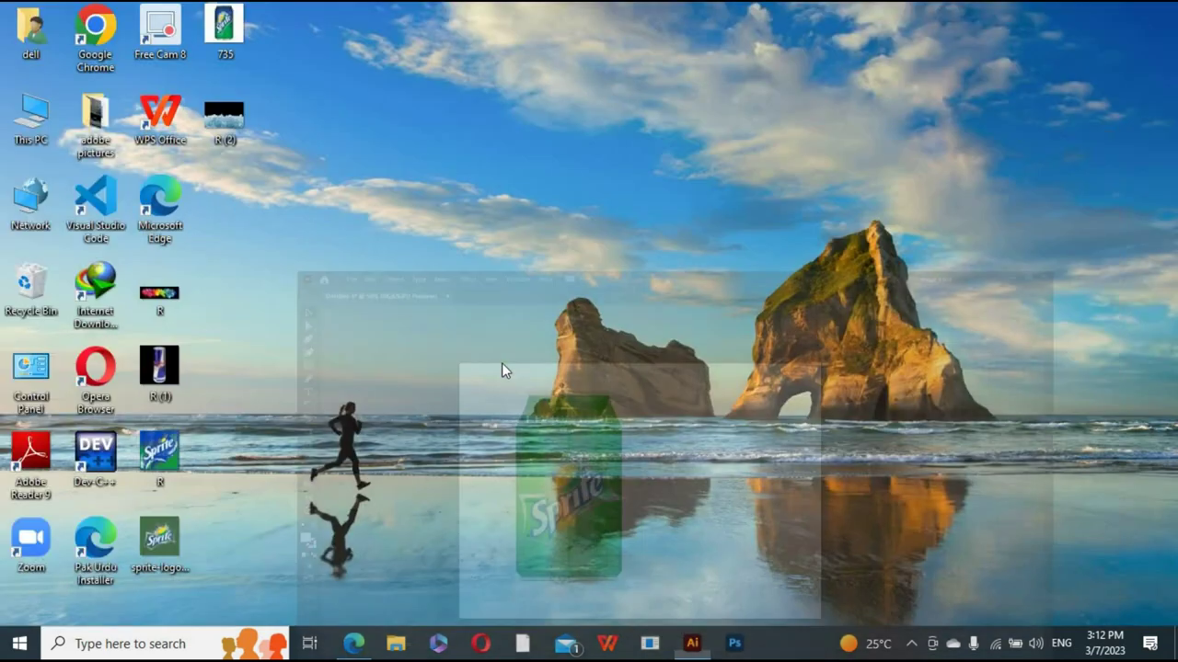
pyautogui.moveTo(225, 118); pyautogui.dragTo(699, 652)
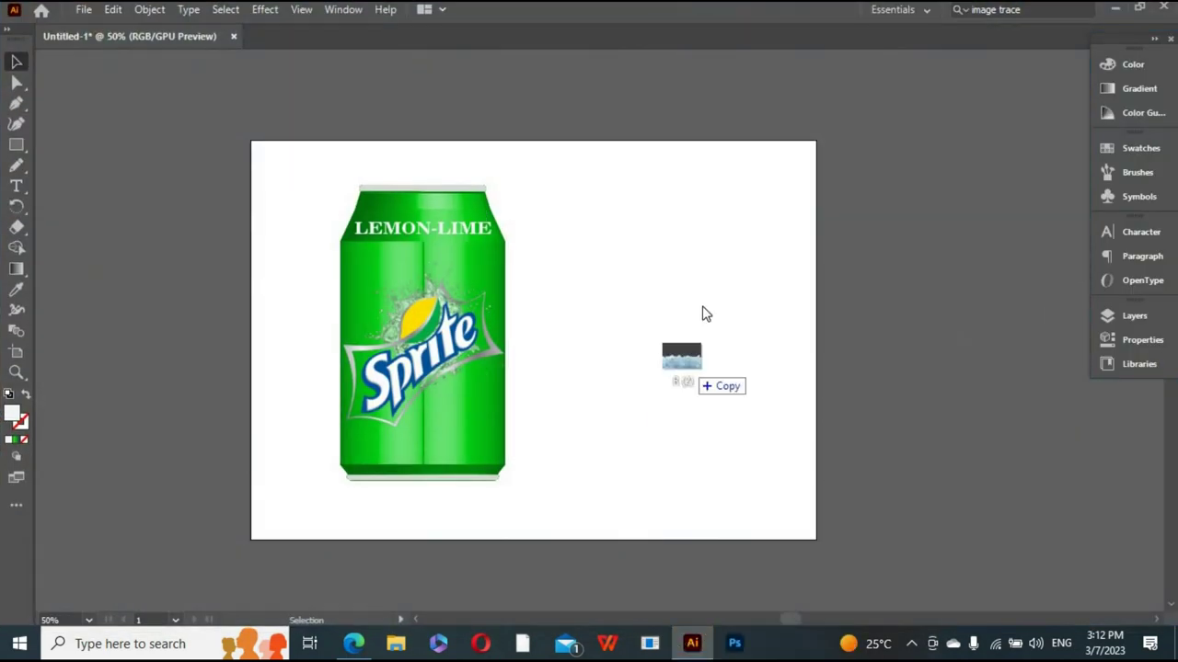
pyautogui.moveTo(698, 652); pyautogui.dragTo(685, 351)
pyautogui.moveTo(701, 416); pyautogui.dragTo(1113, 473)
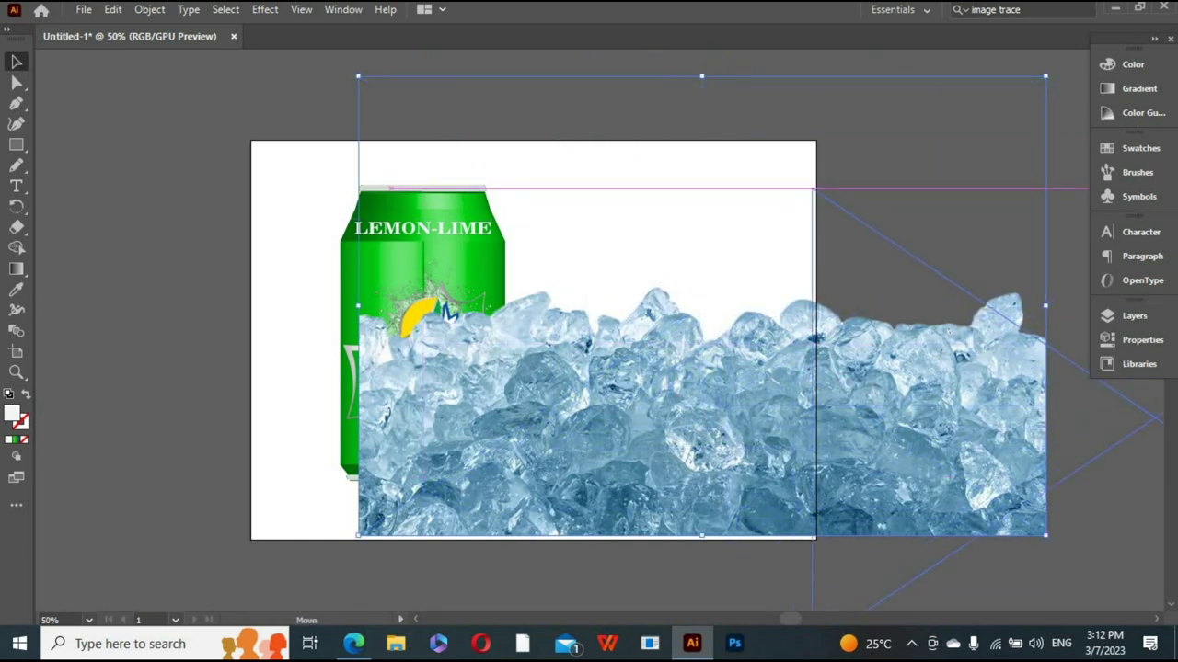
pyautogui.moveTo(1113, 473); pyautogui.dragTo(1124, 504)
pyautogui.moveTo(668, 446); pyautogui.dragTo(783, 461)
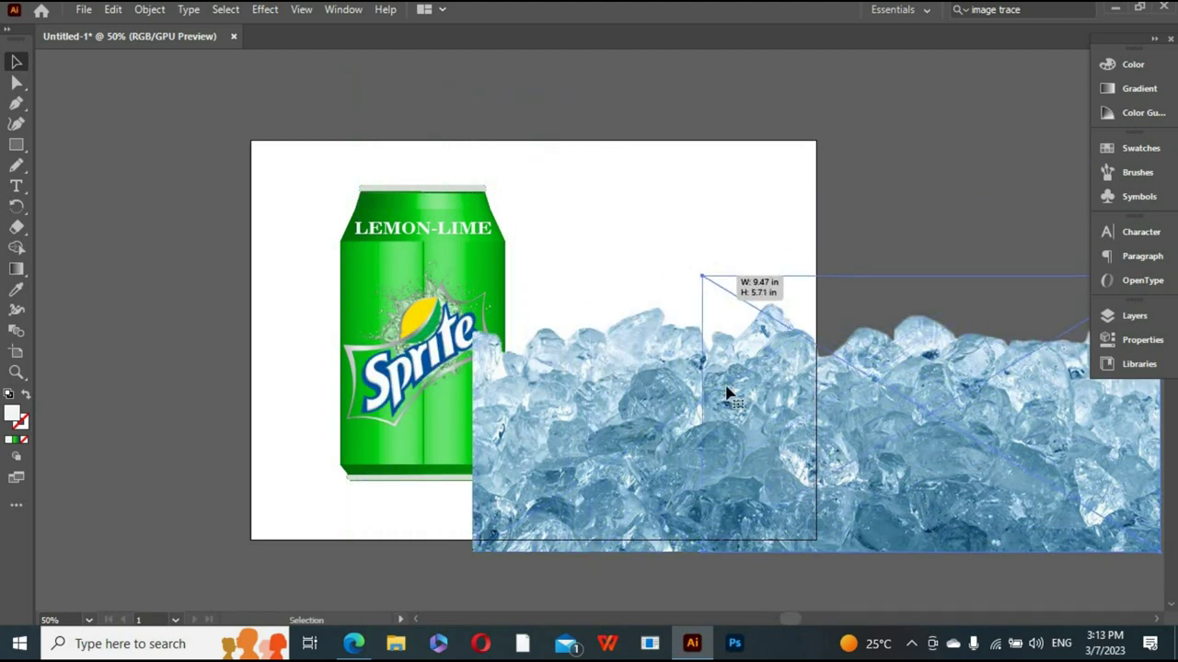
pyautogui.moveTo(469, 89); pyautogui.dragTo(706, 278)
pyautogui.moveTo(684, 445)
pyautogui.mouseDown()
pyautogui.moveTo(924, 462)
pyautogui.moveTo(888, 453)
pyautogui.mouseUp()
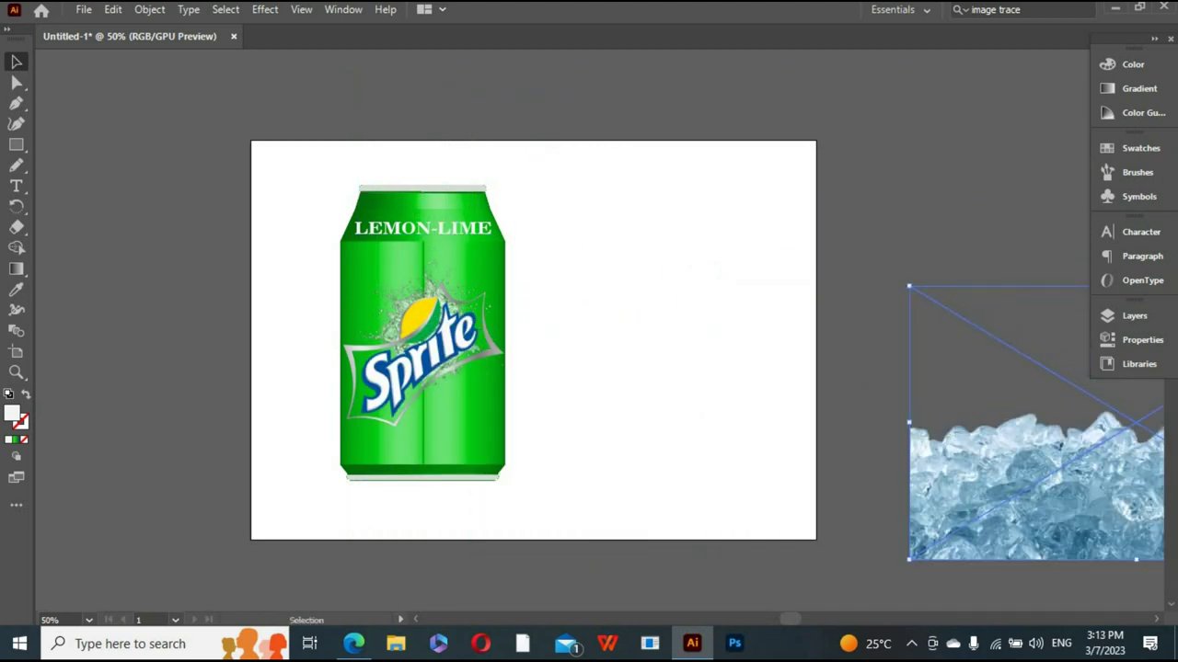
pyautogui.click(17, 144)
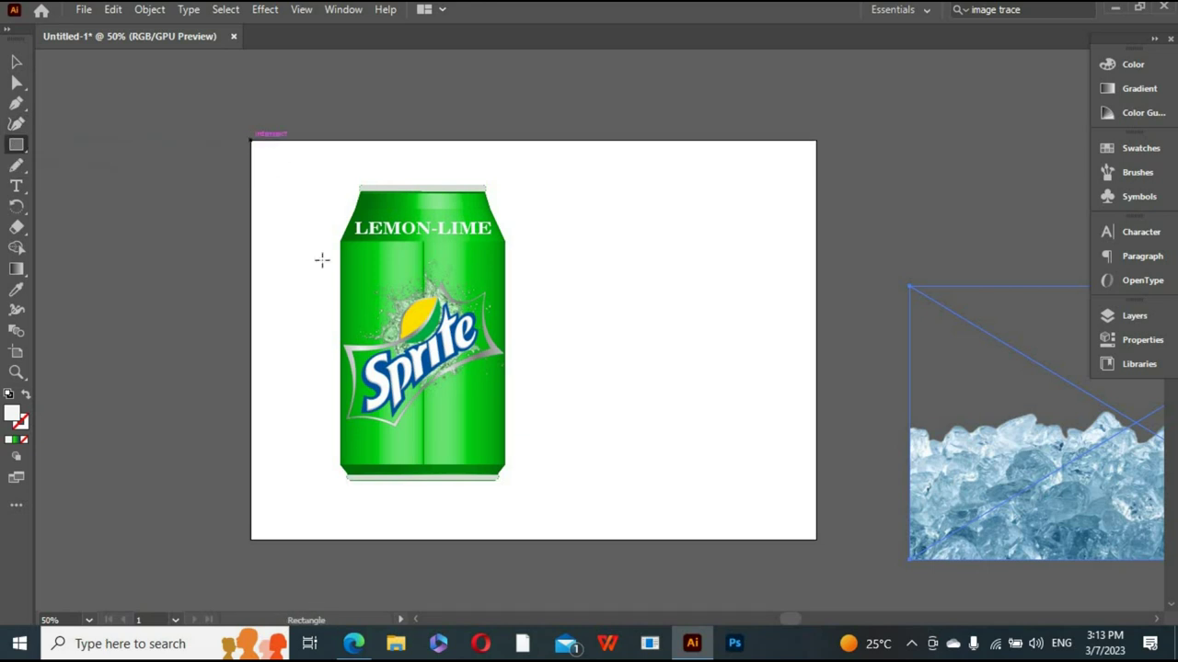
# Step: Draw an artboard-sized rectangle and pick dark blue 0a3e5b for its fill
pyautogui.moveTo(252, 141); pyautogui.dragTo(789, 532)
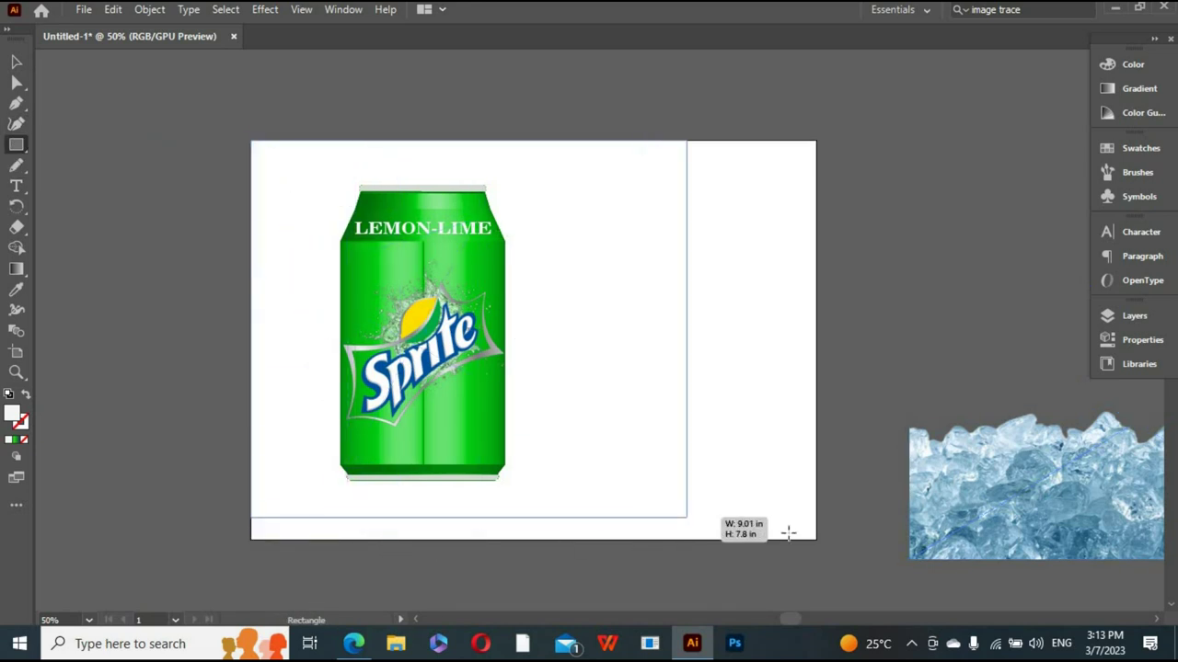
pyautogui.moveTo(789, 531); pyautogui.dragTo(815, 540)
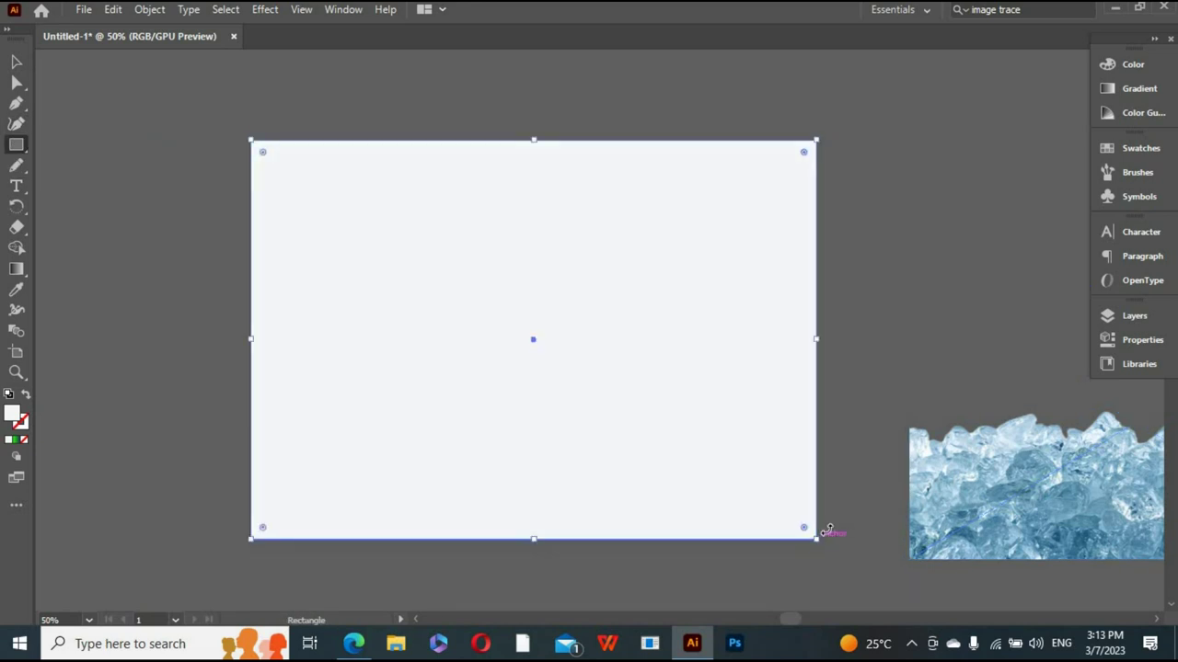
pyautogui.doubleClick(14, 415)
pyautogui.moveTo(561, 344); pyautogui.dragTo(555, 350)
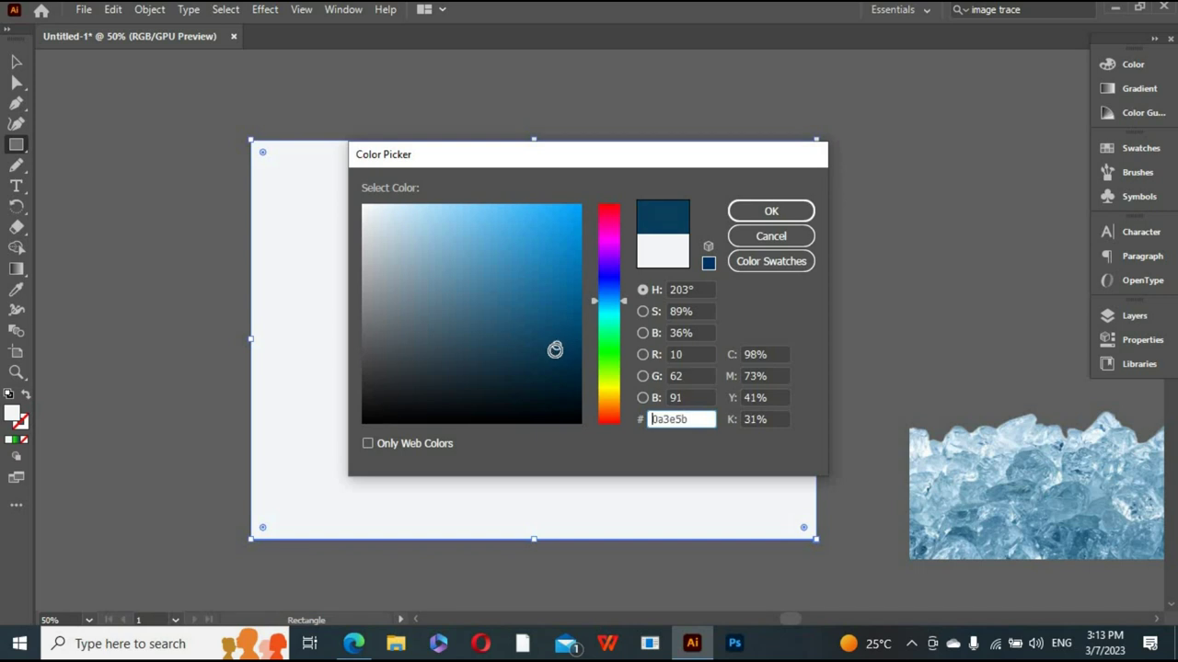
# Step: Change the background rectangle's fill to the darker navy 04293a
pyautogui.click(745, 212)
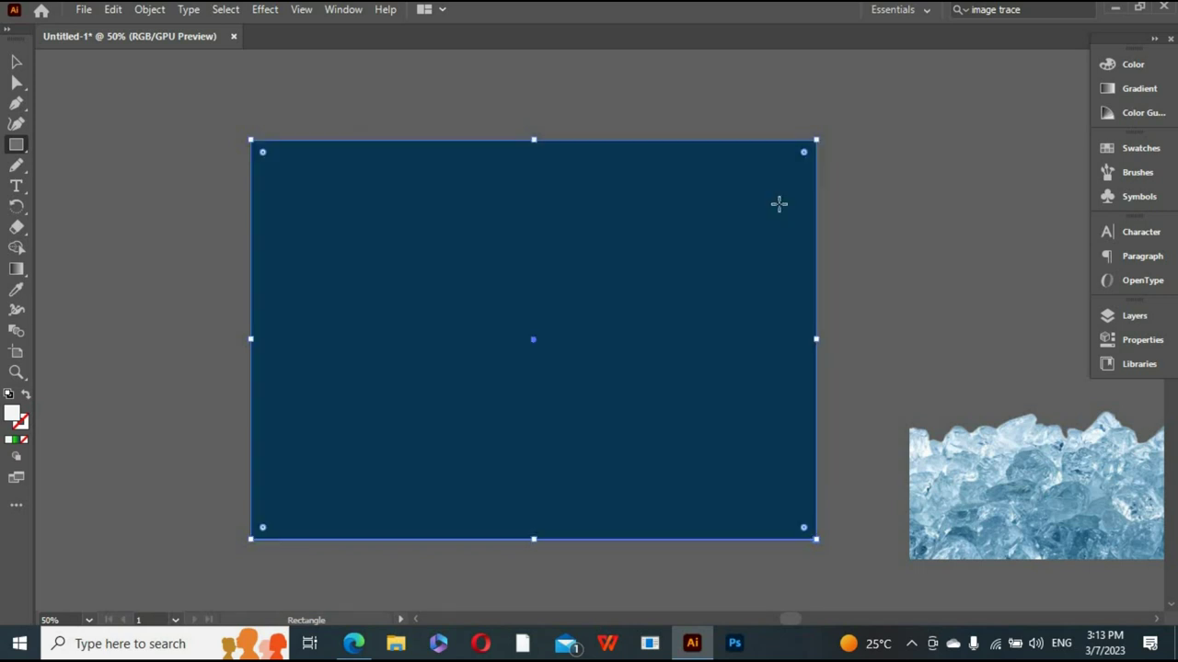
pyautogui.doubleClick(13, 415)
pyautogui.click(567, 375)
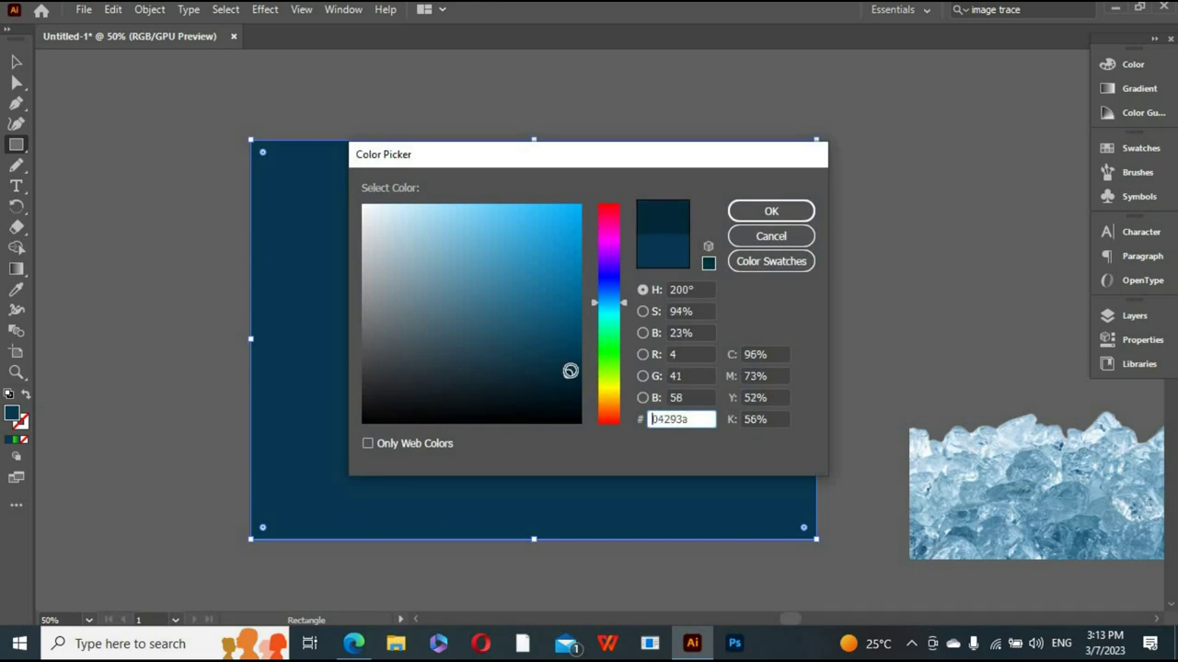
pyautogui.click(797, 208)
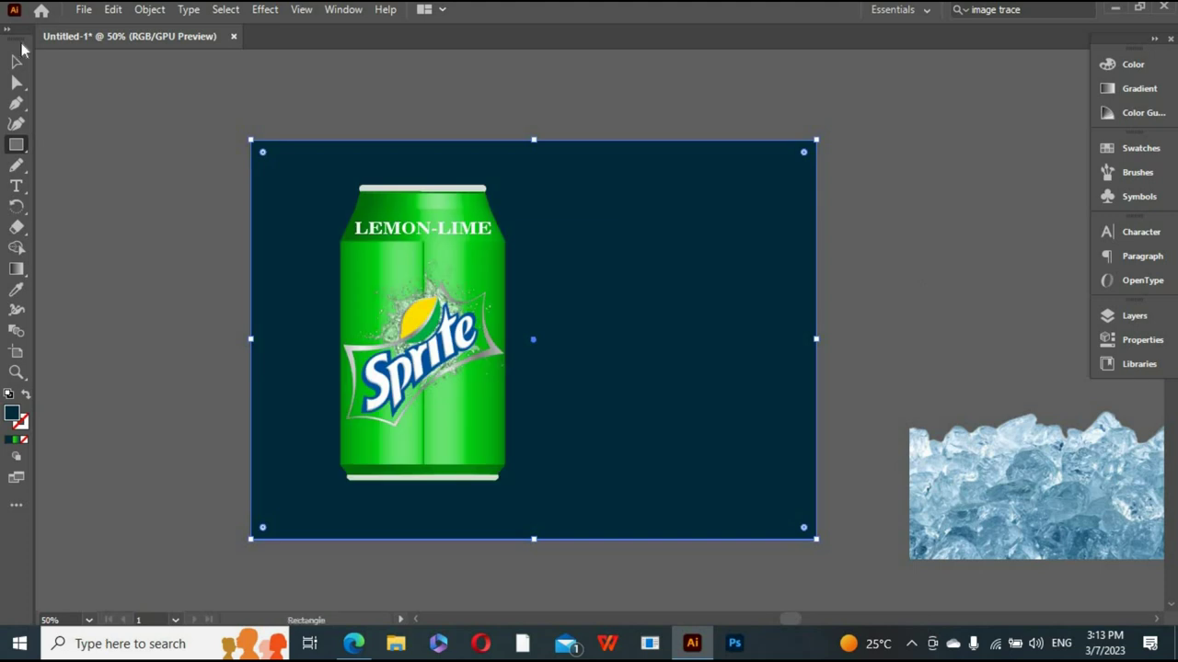
# Step: Move the ice image onto the artboard bottom, stretching it to the right edge
pyautogui.click(15, 61)
pyautogui.click(169, 245)
pyautogui.moveTo(977, 529); pyautogui.dragTo(329, 497)
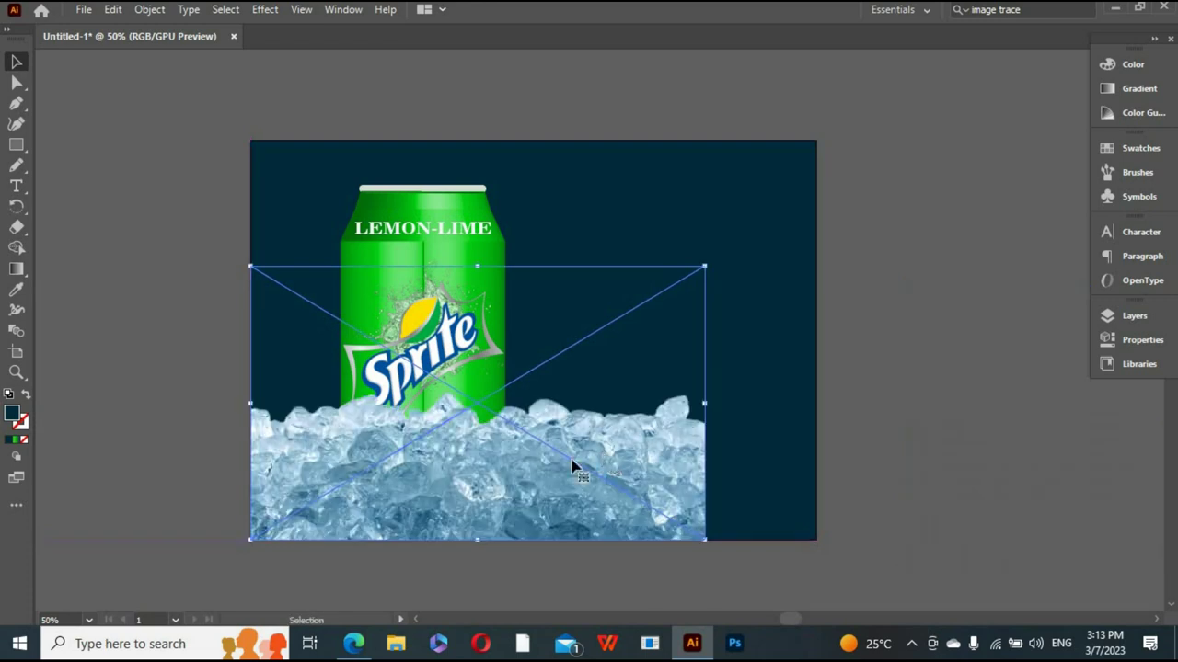
pyautogui.moveTo(705, 405); pyautogui.dragTo(818, 409)
pyautogui.click(889, 419)
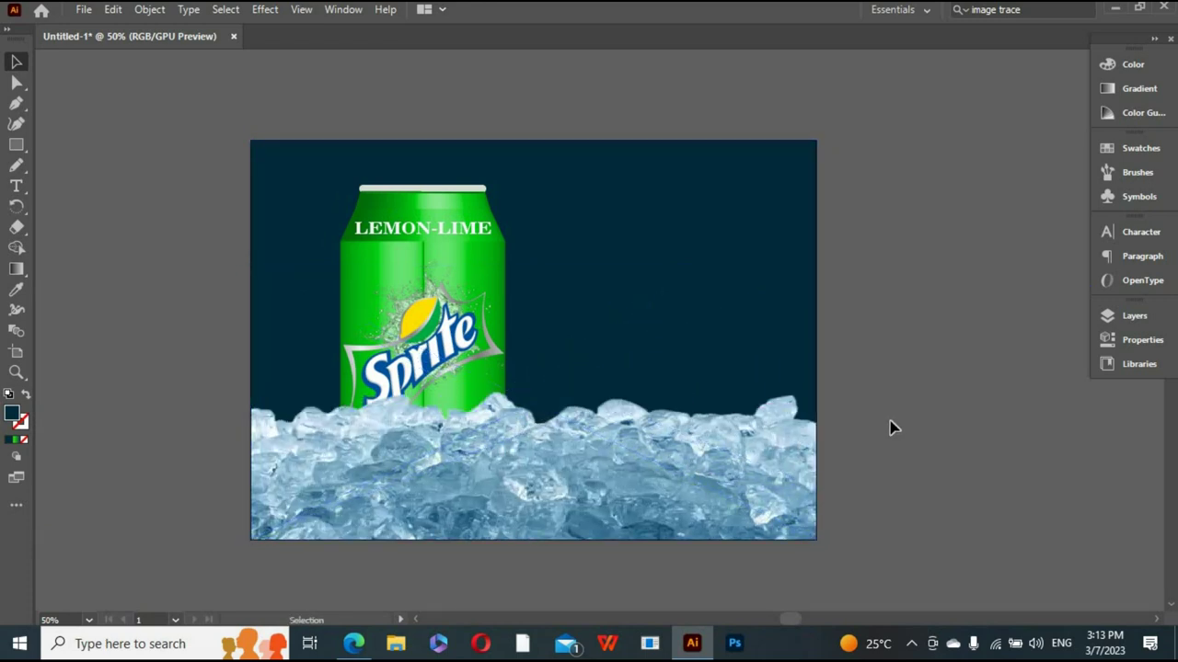
# Step: Try moving the green can body, undo it, and reselect objects
pyautogui.click(428, 326)
pyautogui.moveTo(494, 226); pyautogui.dragTo(567, 223)
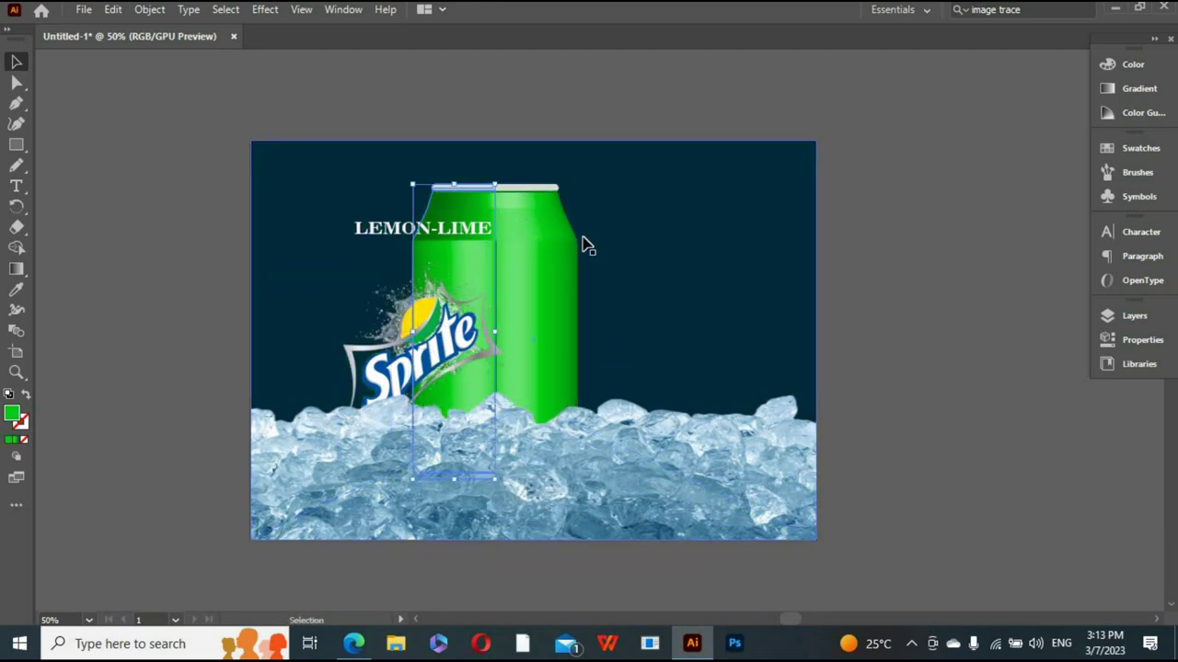
pyautogui.hotkey('ctrl', 'z')
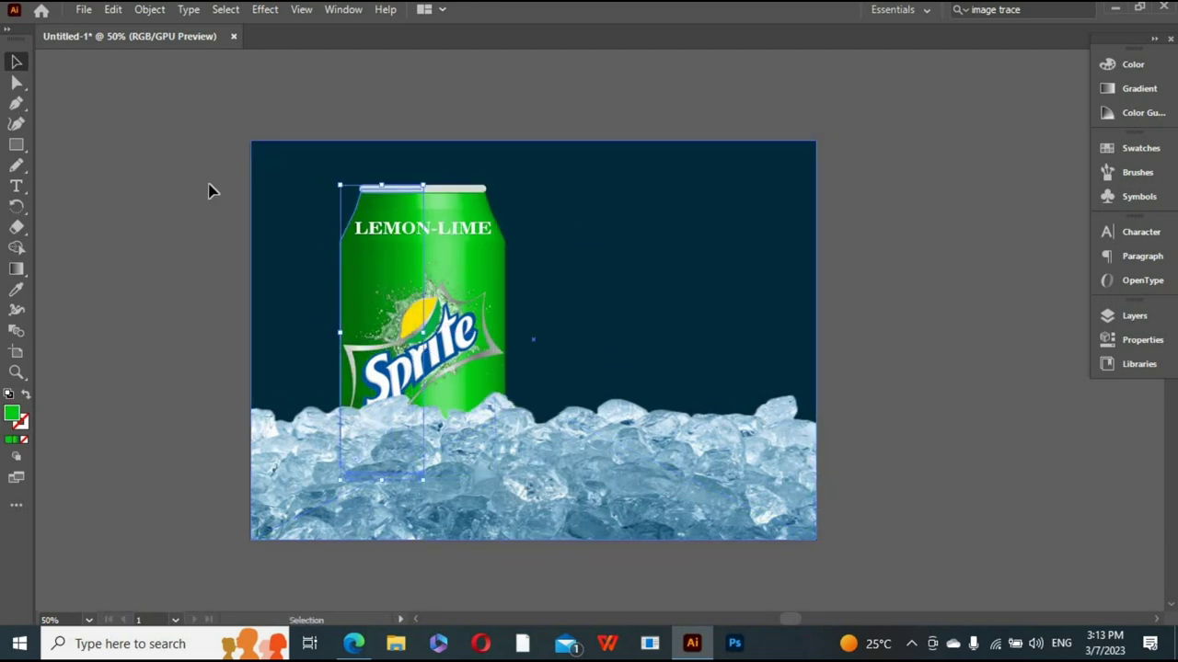
pyautogui.click(211, 190)
pyautogui.keyDown('shift'); pyautogui.click(439, 354); pyautogui.keyUp('shift')
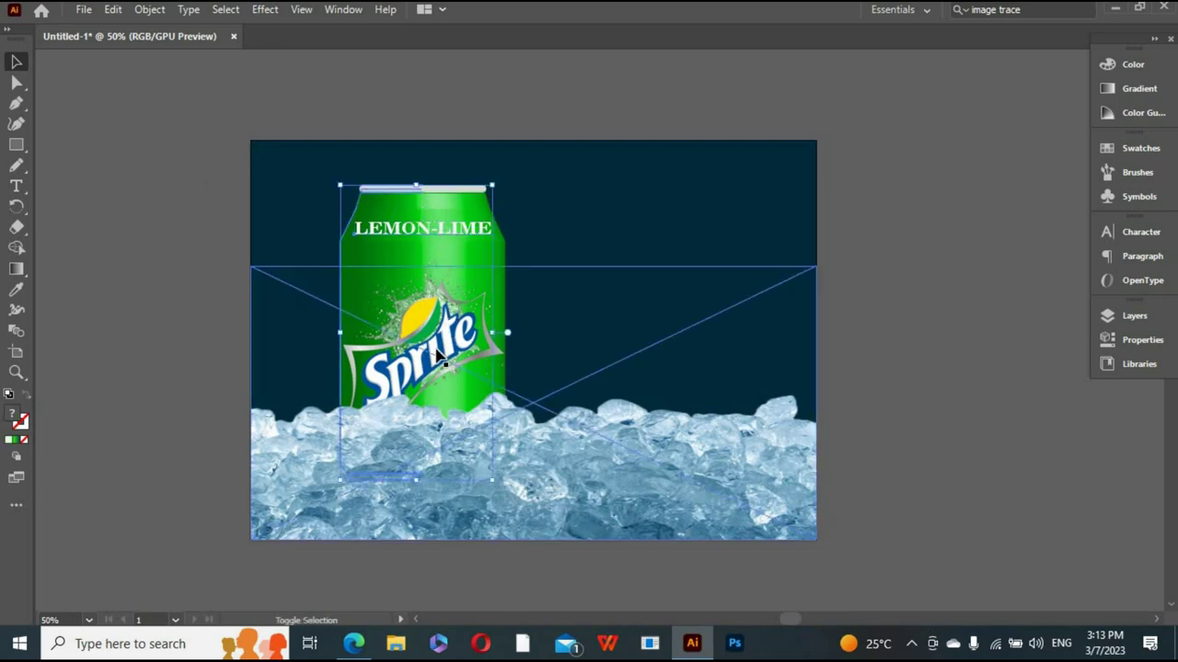
pyautogui.click(405, 377)
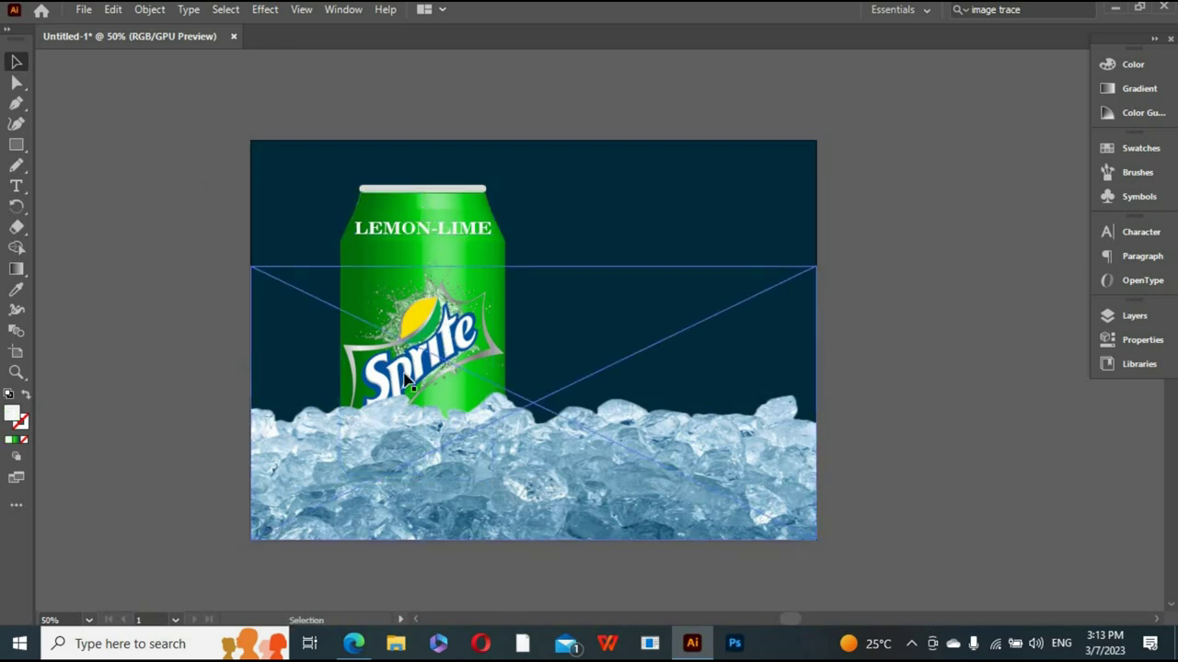
# Step: Reposition the ice pile along the artboard's bottom edge over the can base
pyautogui.moveTo(653, 499); pyautogui.dragTo(724, 577)
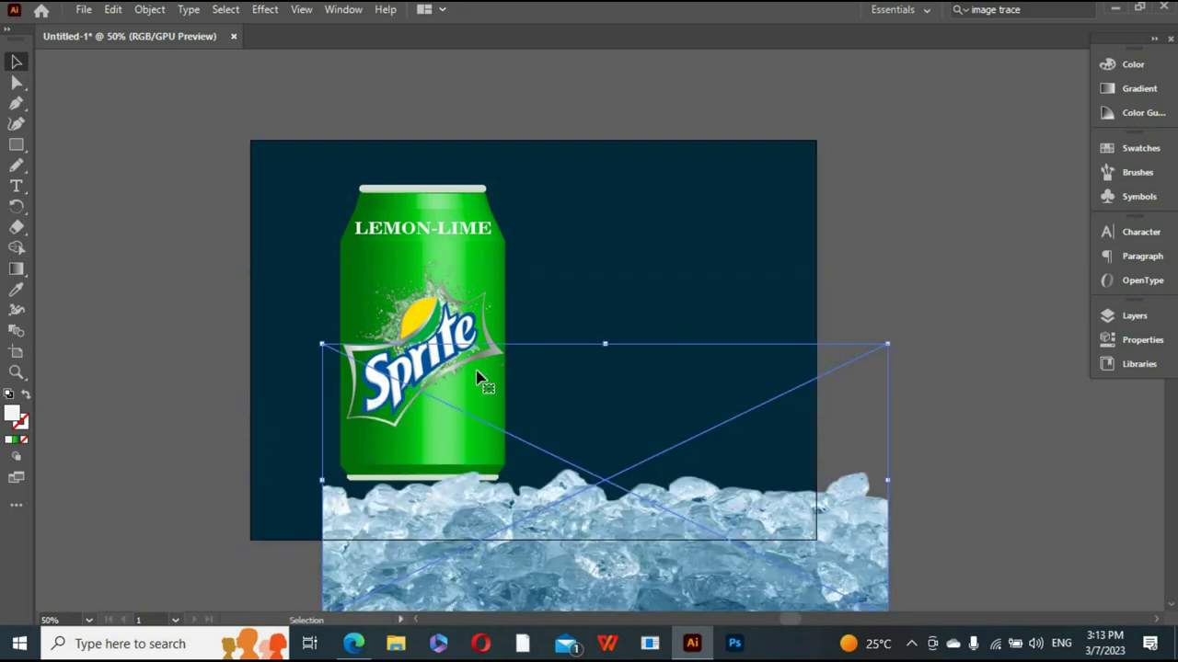
pyautogui.click(437, 278)
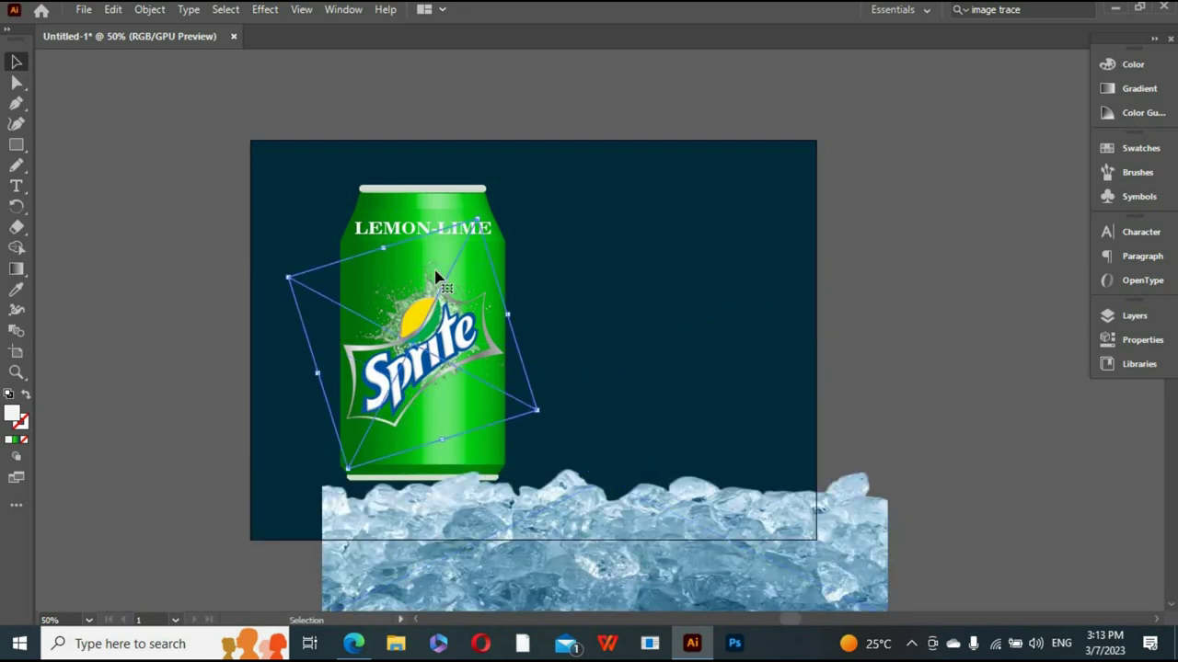
pyautogui.click(405, 230)
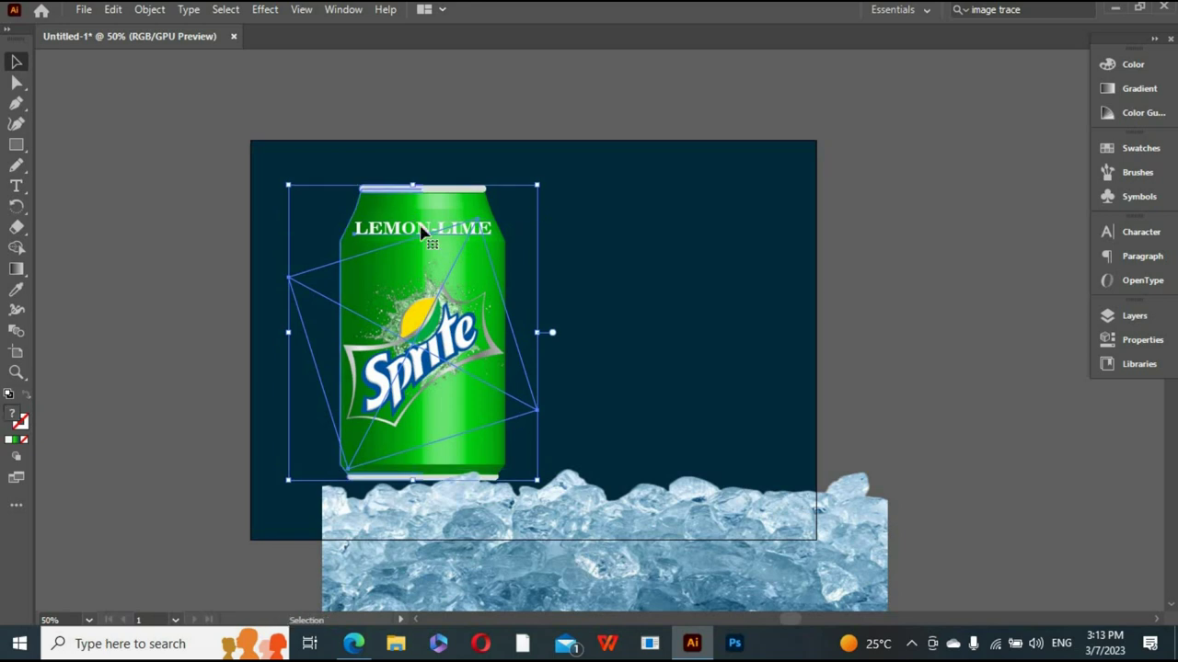
pyautogui.click(589, 570)
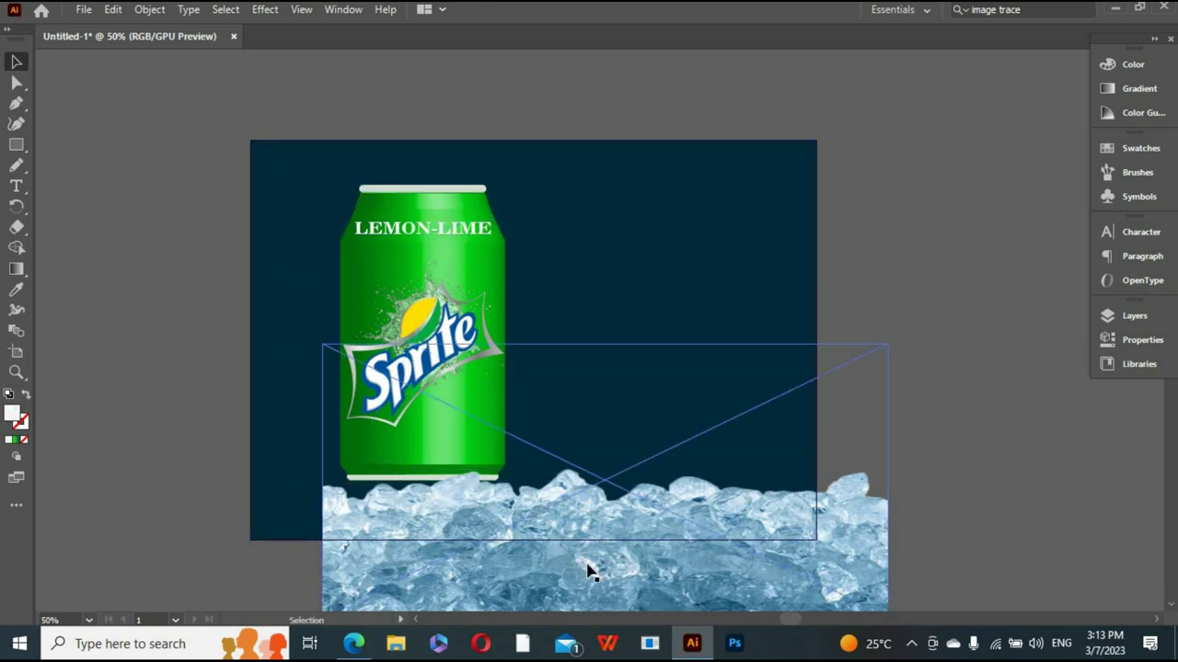
pyautogui.moveTo(589, 571); pyautogui.dragTo(519, 491)
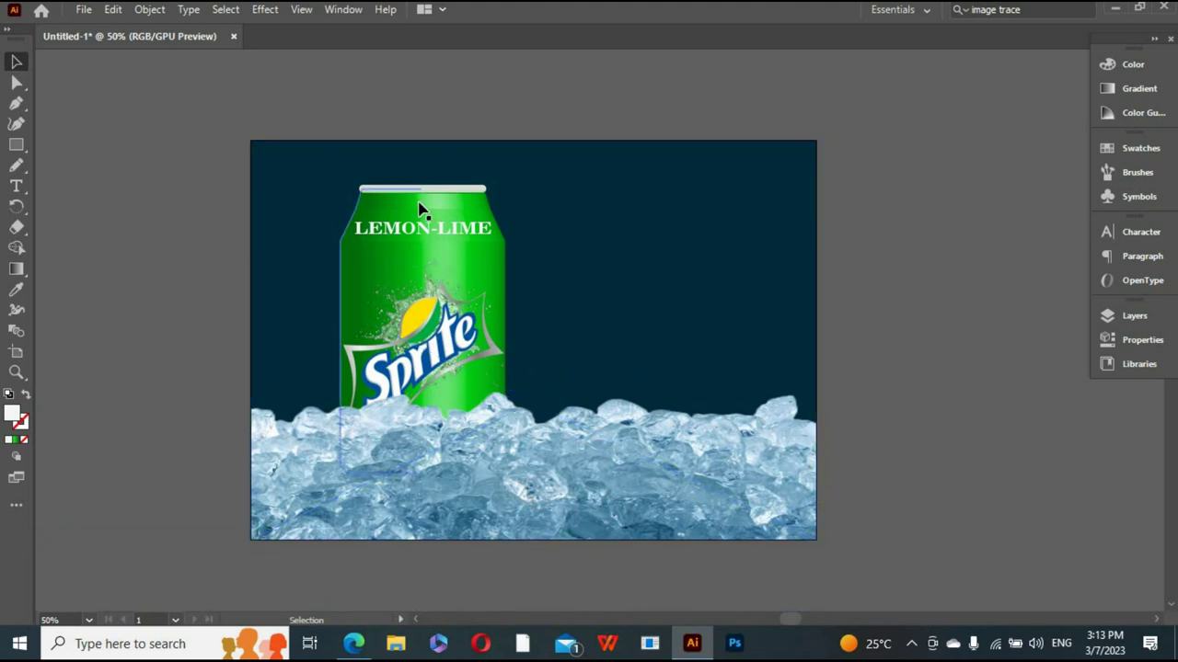
# Step: Move the can toward the artboard centre and undo an accidental distortion
pyautogui.moveTo(420, 211); pyautogui.dragTo(563, 343)
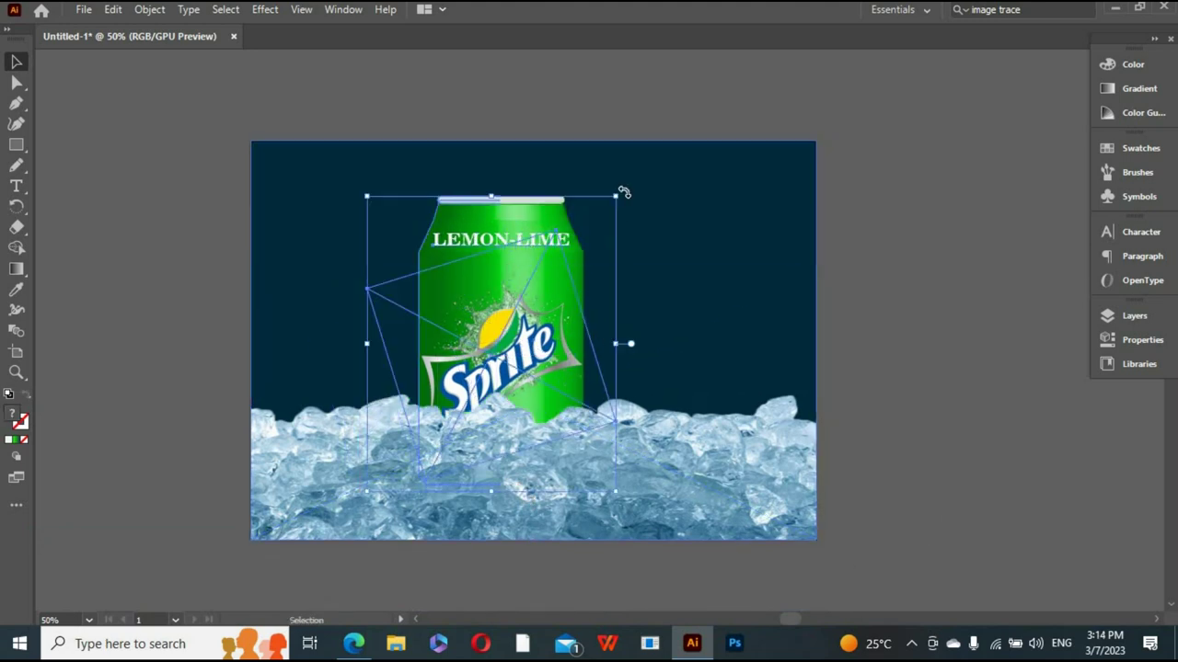
pyautogui.moveTo(624, 192); pyautogui.dragTo(581, 287)
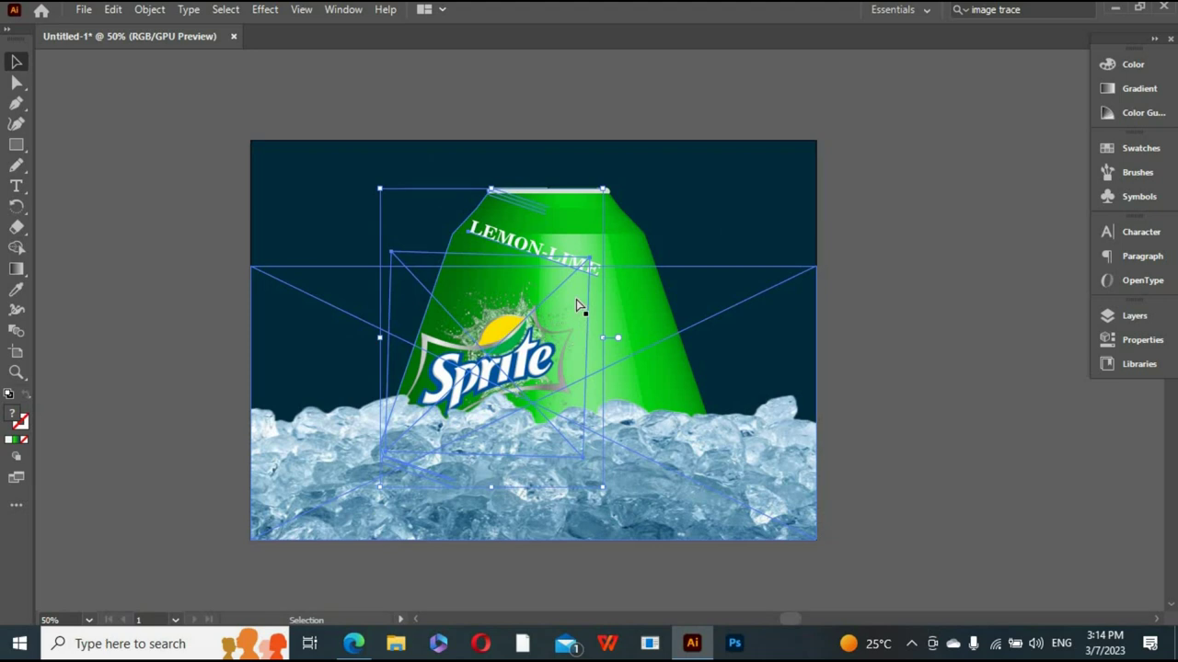
pyautogui.press('a')
pyautogui.hotkey('ctrl', 'z')
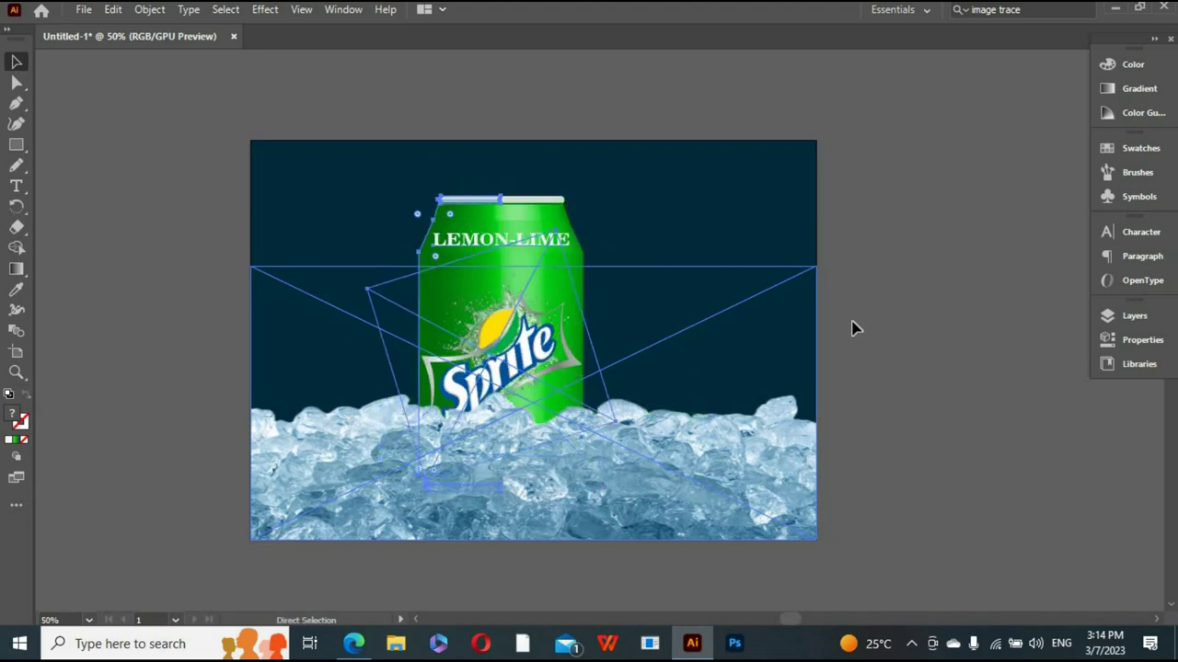
pyautogui.press('v')
# Step: Readjust the can's size and send it behind the ice pile with Ctrl+[
pyautogui.moveTo(615, 195); pyautogui.dragTo(651, 138)
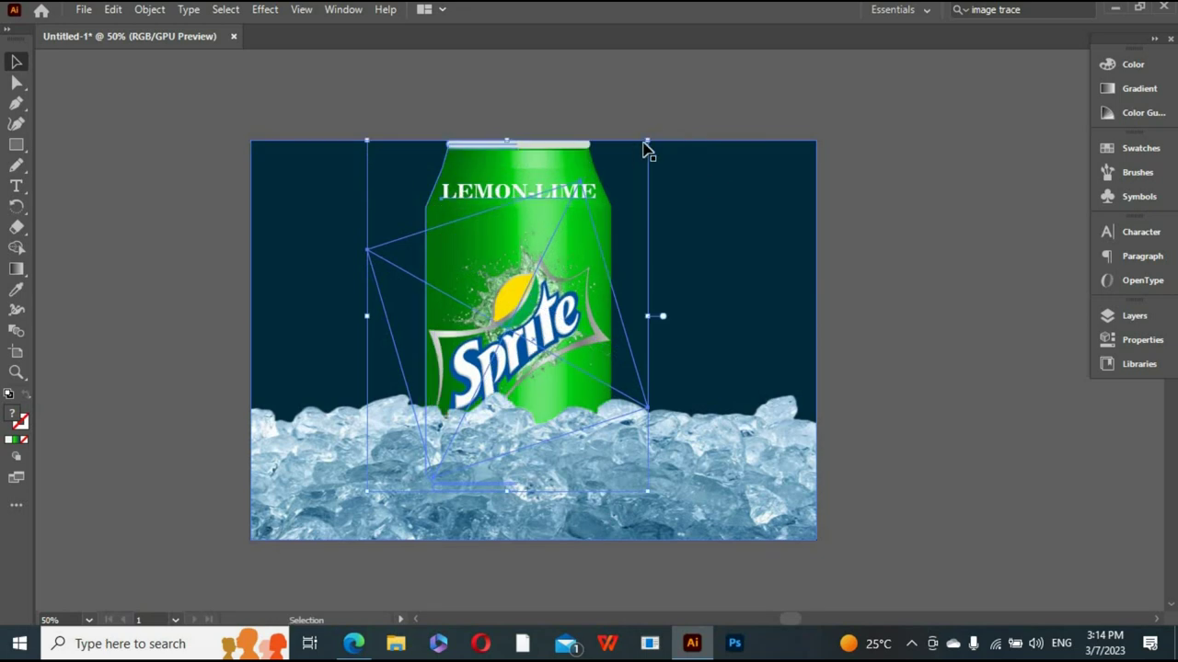
pyautogui.moveTo(625, 178); pyautogui.dragTo(612, 205)
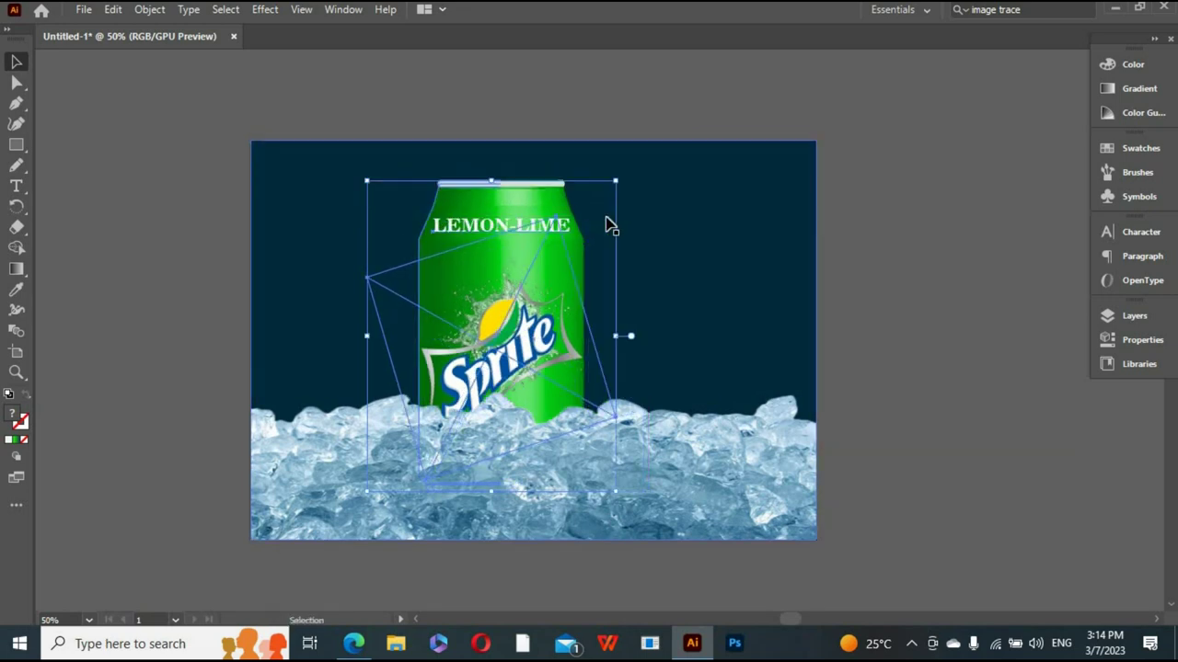
pyautogui.click(977, 263)
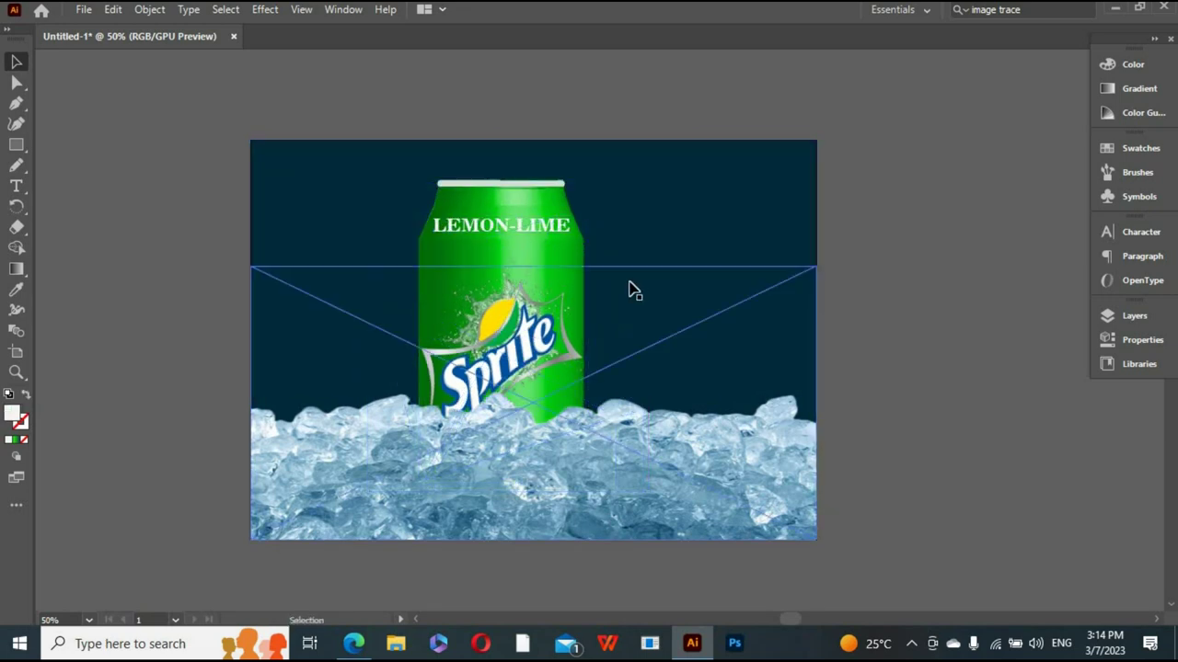
pyautogui.click(505, 212)
pyautogui.press('a')
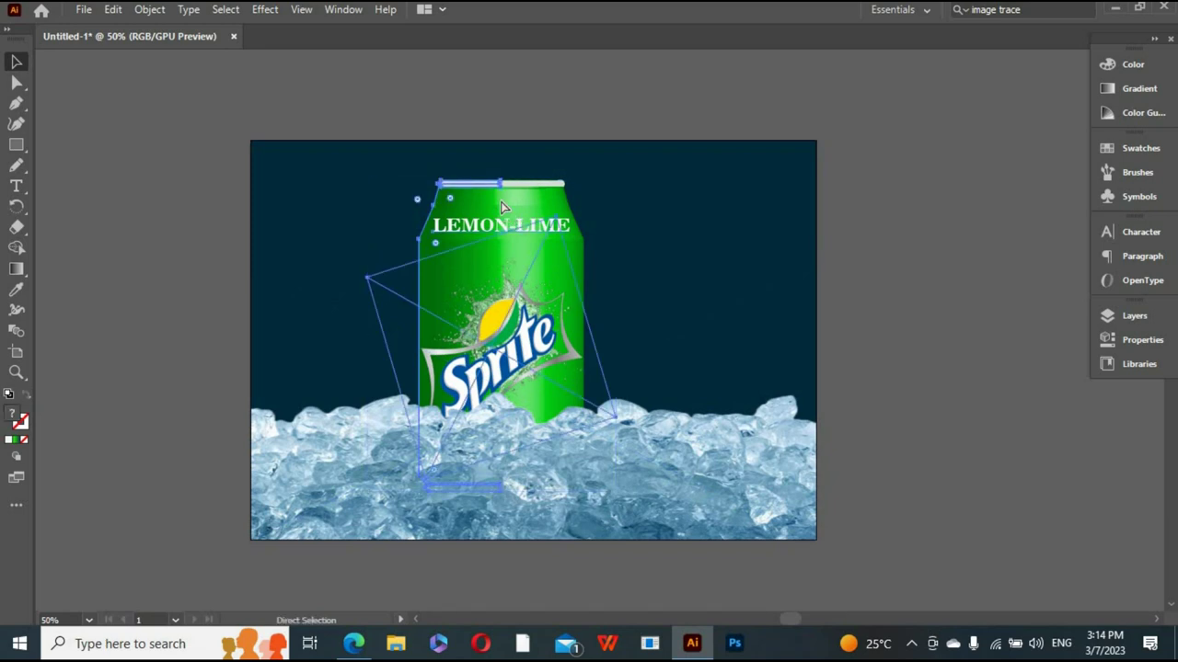
pyautogui.press('v')
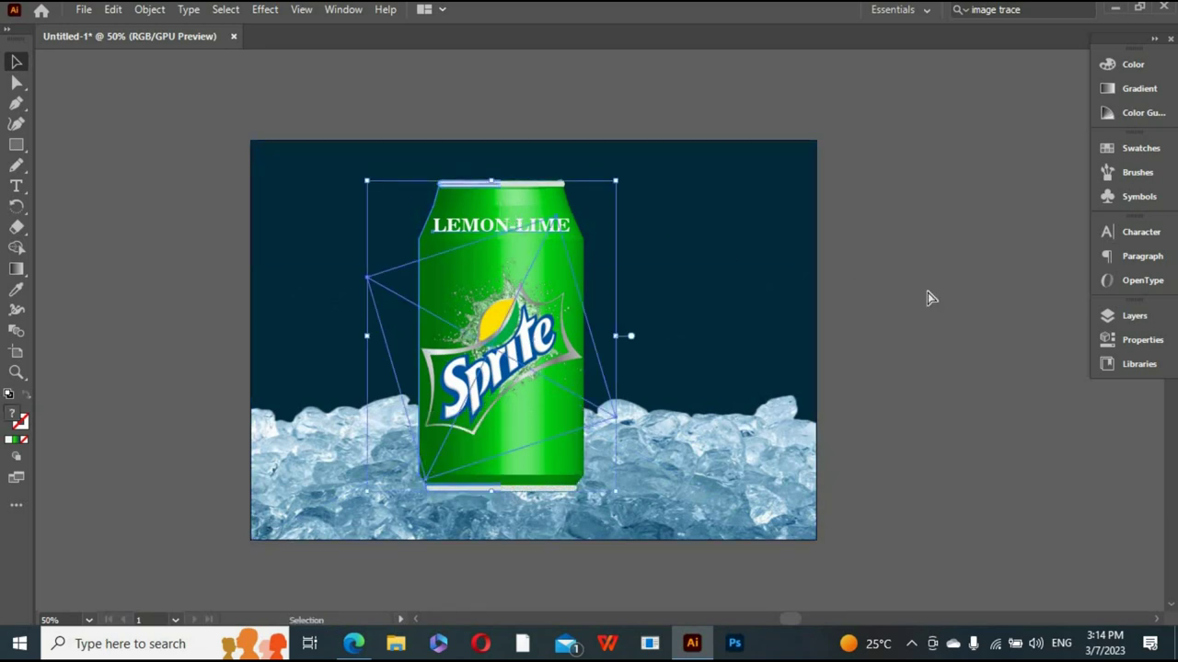
pyautogui.hotkey('ctrl', '[')
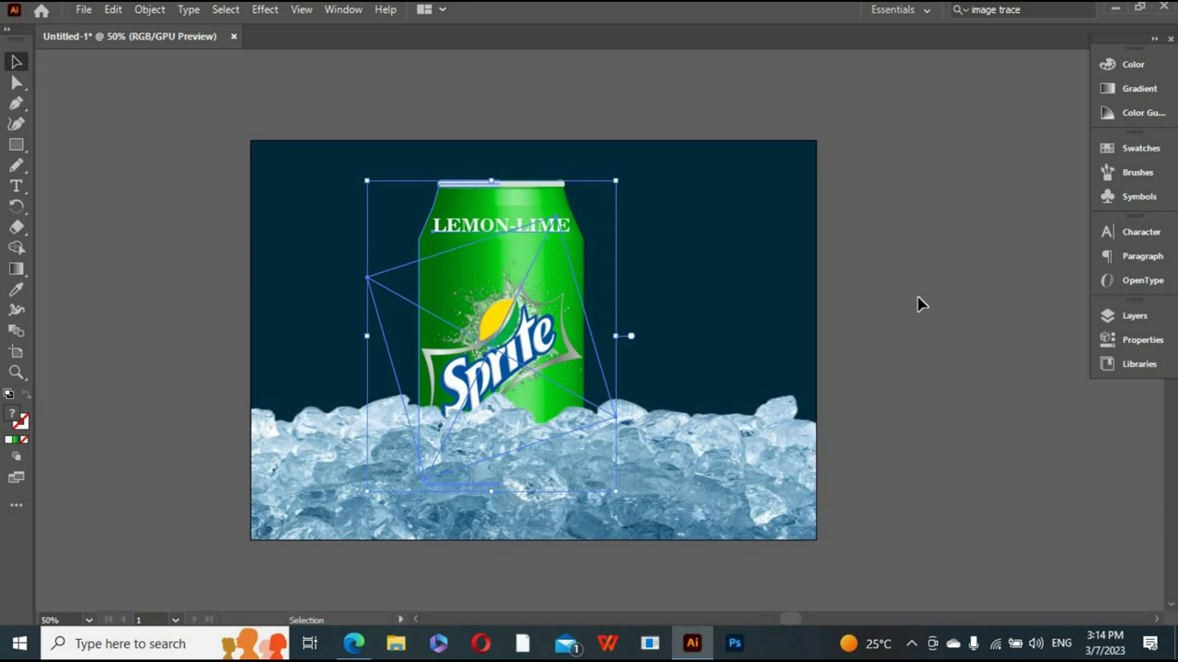
# Step: Nudge the can with arrow keys, slightly up and right, to rise from the ice
pyautogui.press('Right')
pyautogui.press('Right')
pyautogui.press('Right')
pyautogui.press('Up')
pyautogui.press('Up')
pyautogui.press('Up')
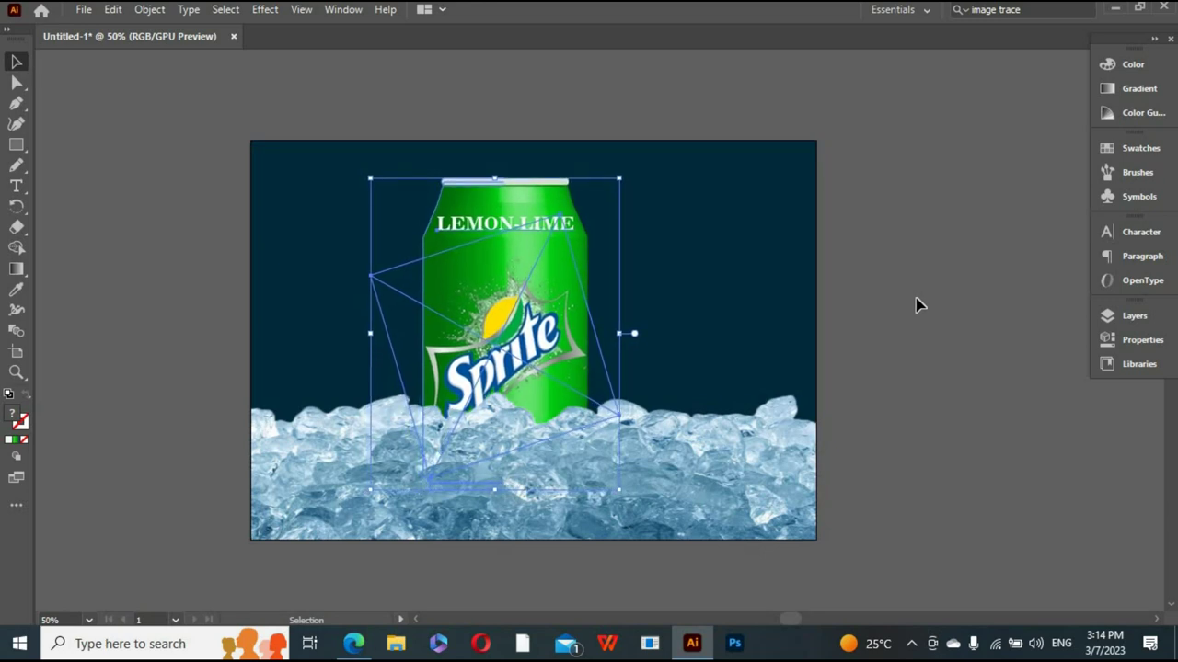
pyautogui.press('Right')
pyautogui.press('Right')
pyautogui.press('Up')
pyautogui.press('Up')
pyautogui.press('Up')
pyautogui.press('Up')
pyautogui.press('Up')
pyautogui.press('Up')
pyautogui.press('Up')
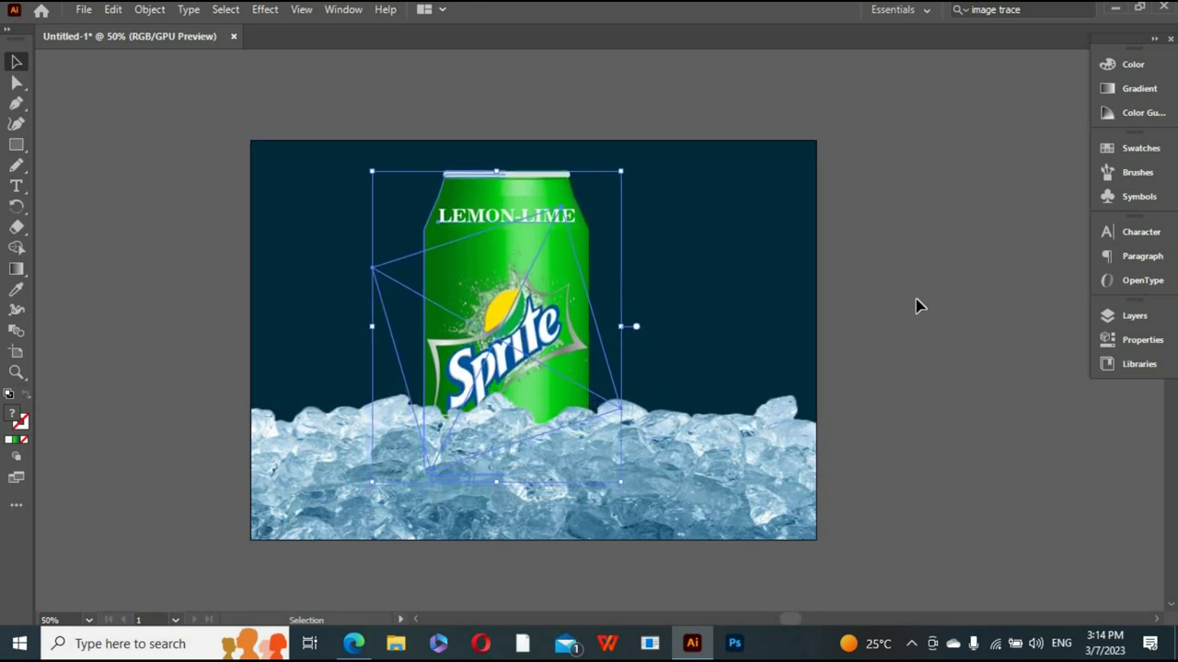
pyautogui.press('Up')
pyautogui.press('Up')
pyautogui.press('Up')
pyautogui.press('Up')
pyautogui.press('Up')
pyautogui.press('Up')
pyautogui.press('Up')
pyautogui.press('Up')
pyautogui.press('Up')
pyautogui.press('Up')
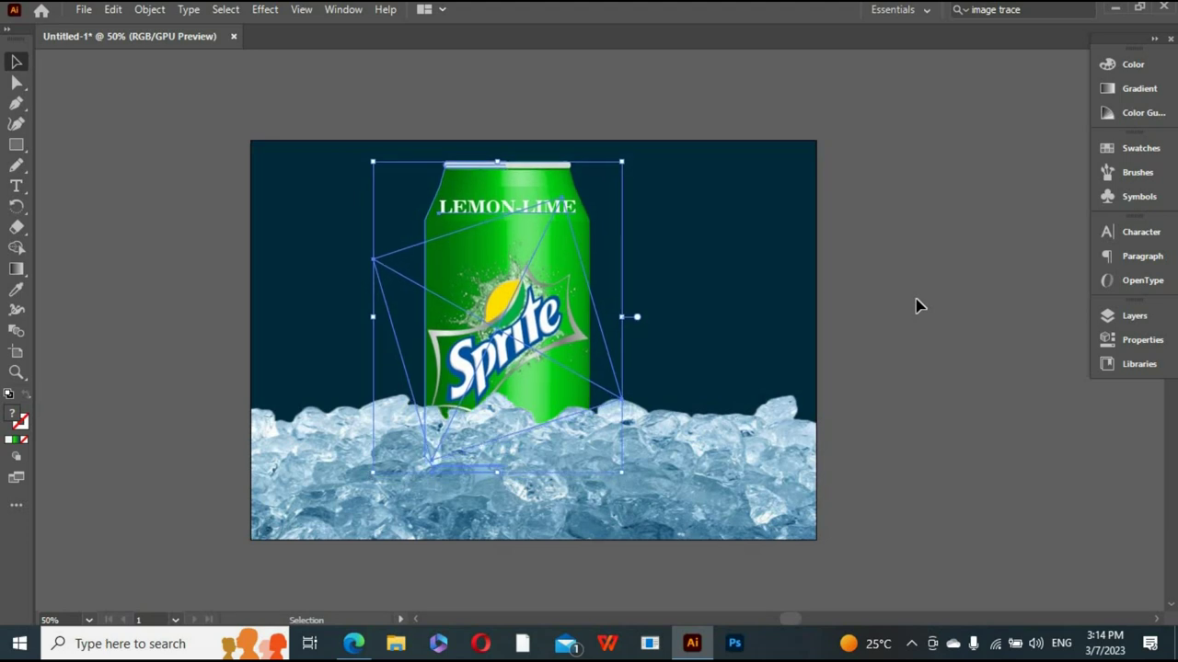
pyautogui.press('Right')
pyautogui.press('Down')
pyautogui.press('Down')
pyautogui.press('Right')
pyautogui.press('Right')
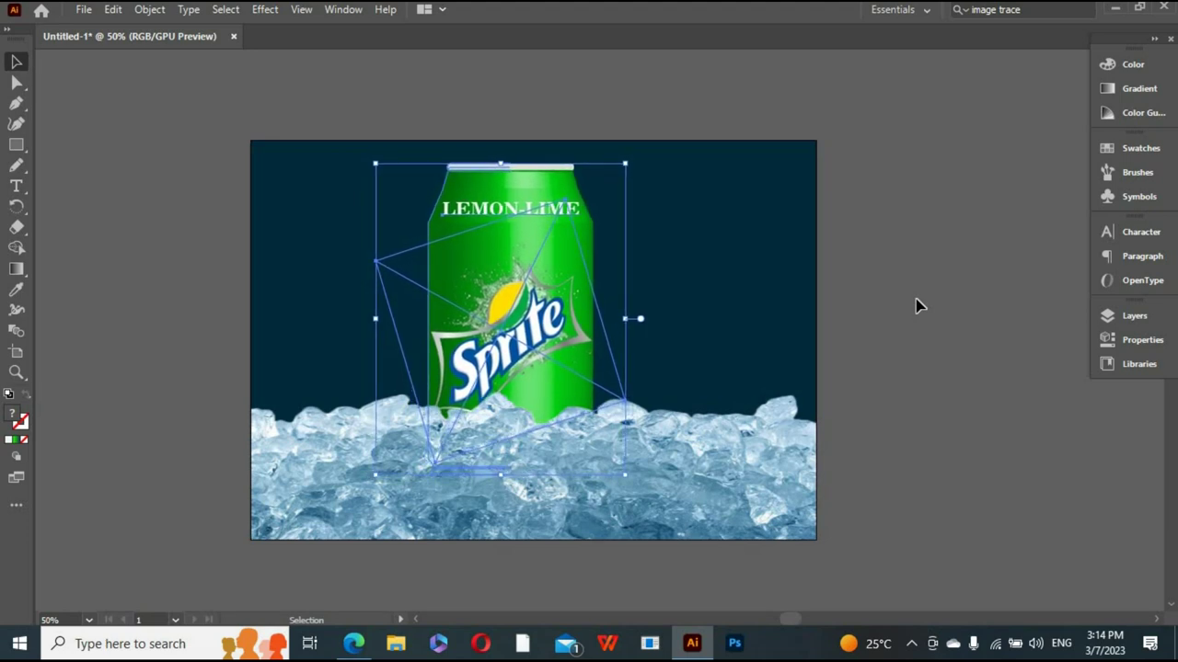
pyautogui.press('Right')
pyautogui.press('Right')
pyautogui.press('Right')
pyautogui.press('Right')
pyautogui.press('Right')
pyautogui.press('Right')
pyautogui.press('Right')
pyautogui.press('Right')
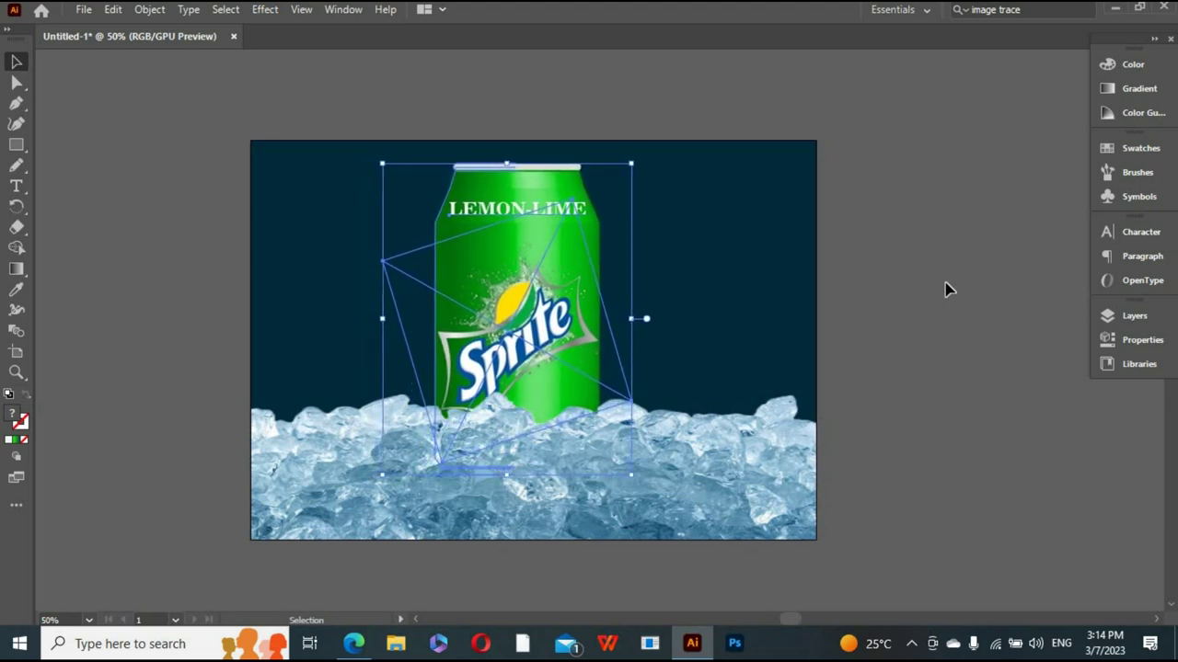
pyautogui.click(949, 288)
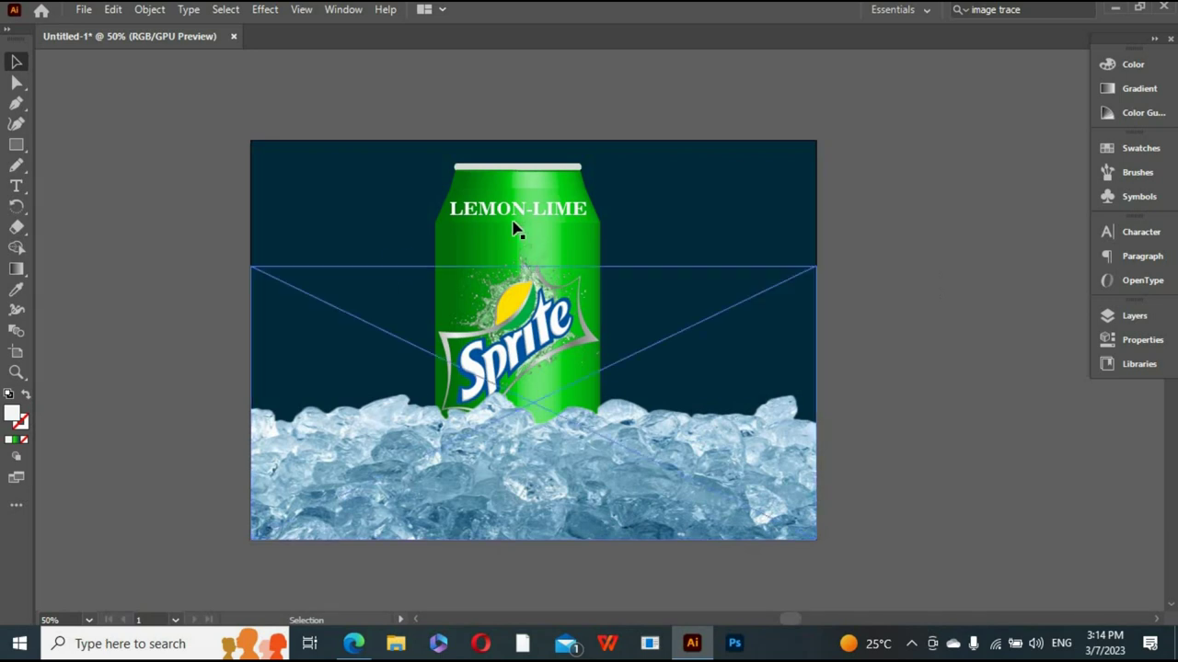
# Step: Ungroup the can artwork
pyautogui.click(539, 235)
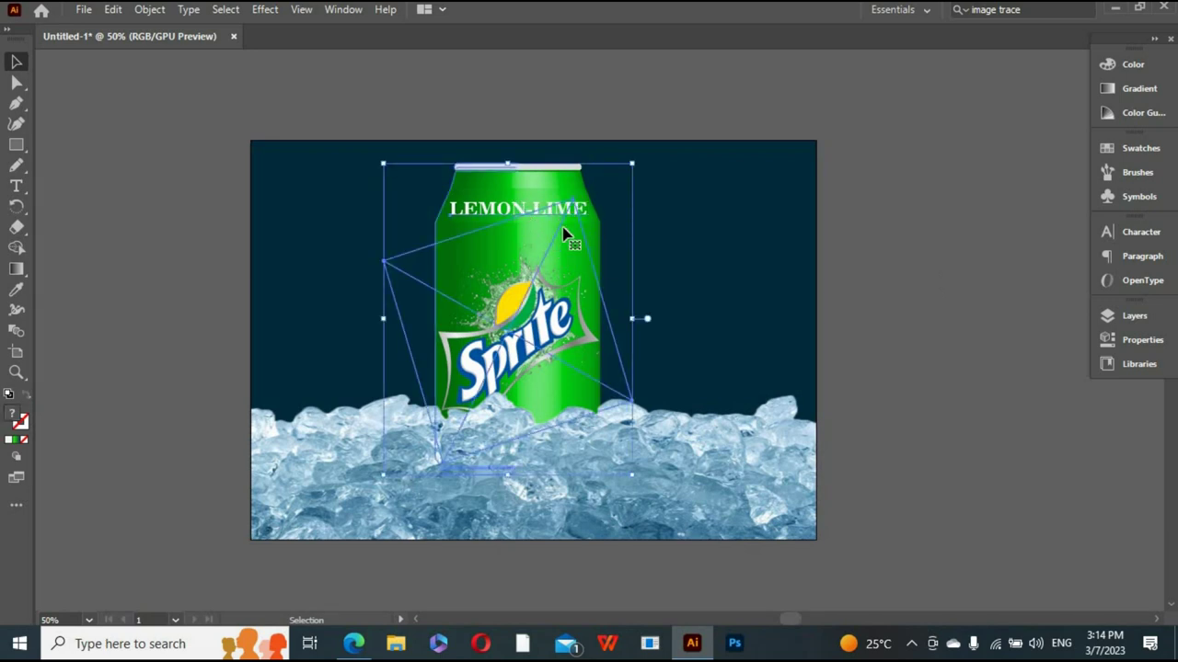
pyautogui.rightClick(550, 262)
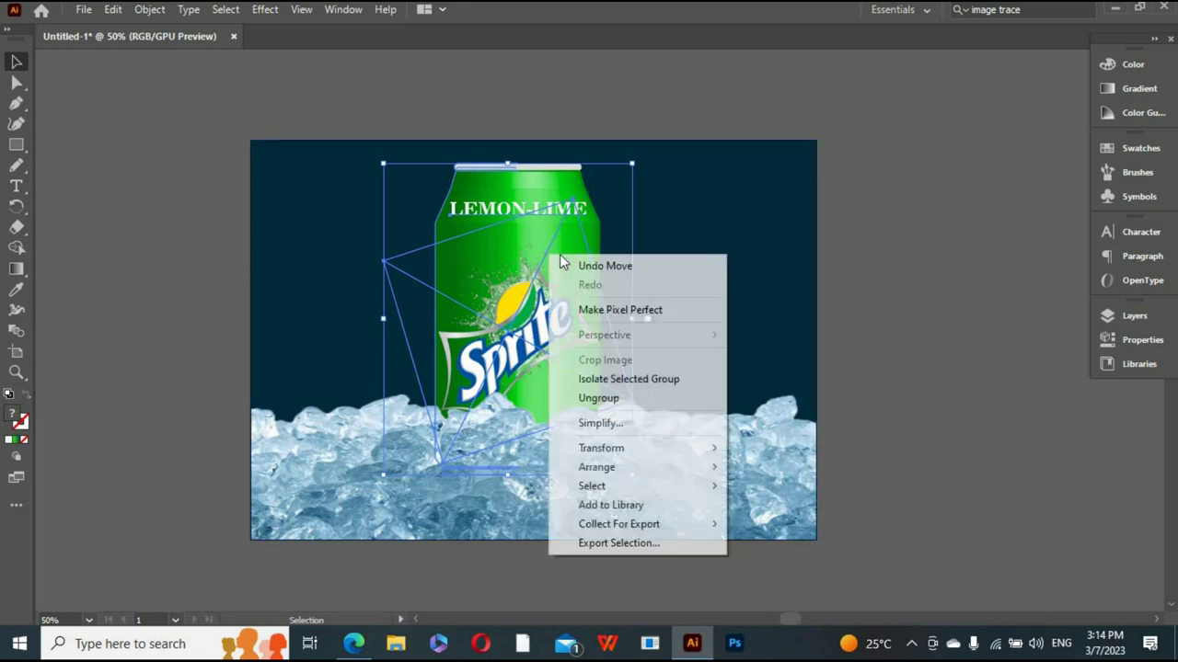
pyautogui.click(615, 398)
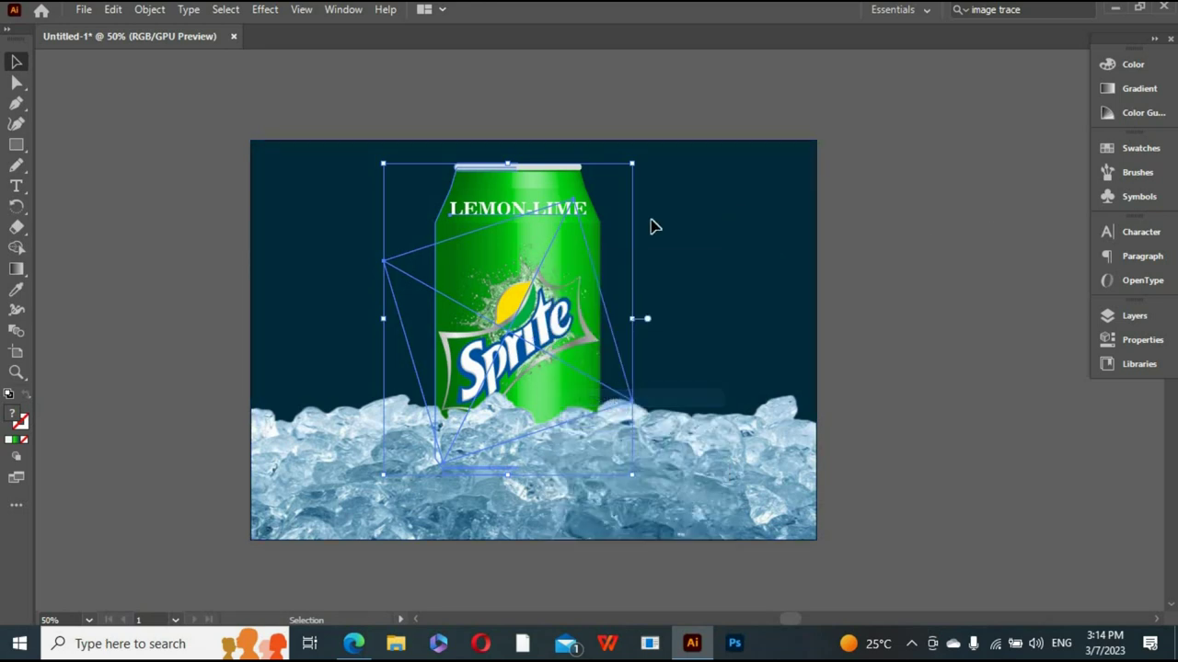
# Step: Reduce the LEMON-LIME text's font size to 24 pt
pyautogui.click(561, 210)
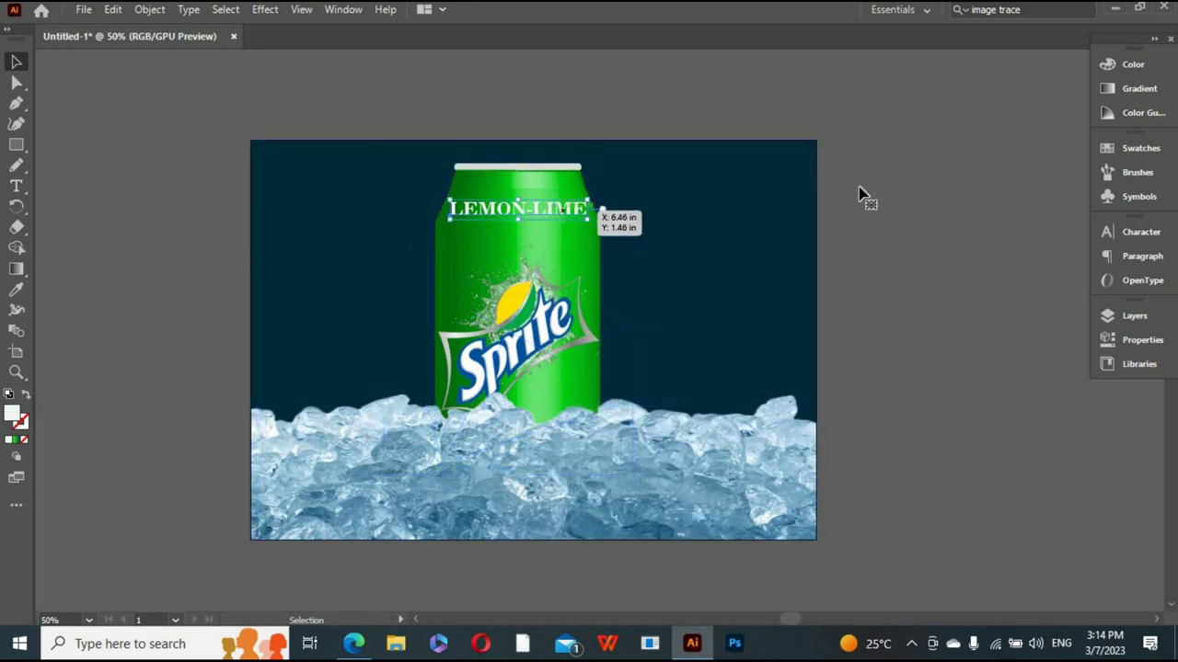
pyautogui.click(1137, 238)
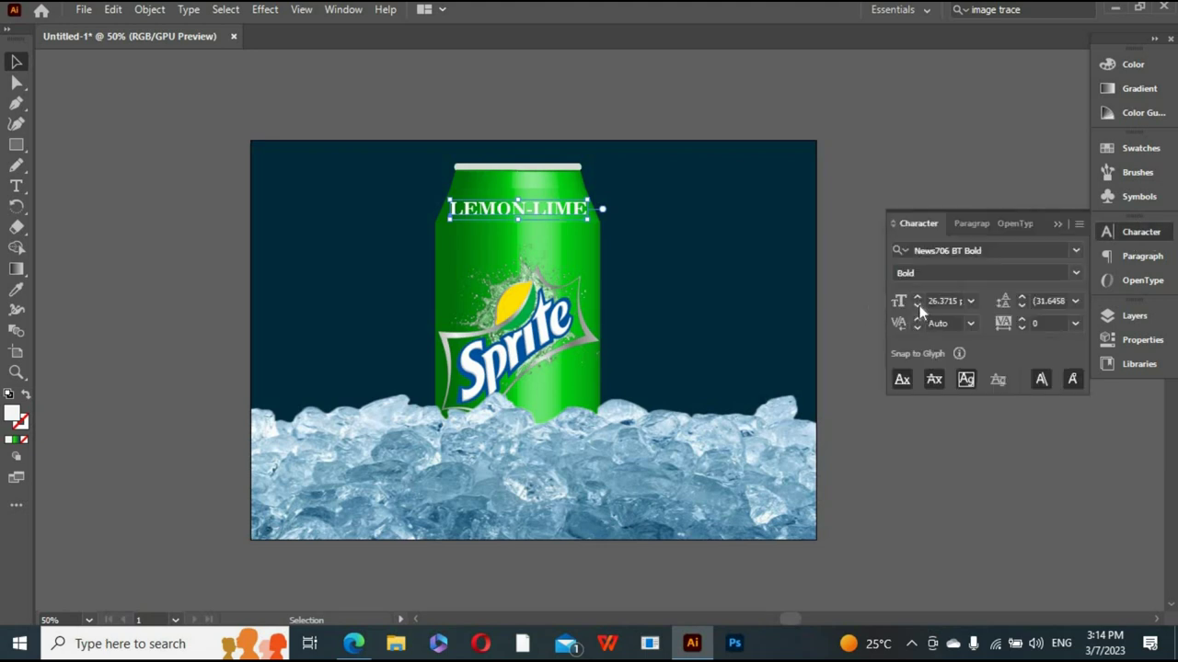
pyautogui.click(919, 308)
pyautogui.click(918, 306)
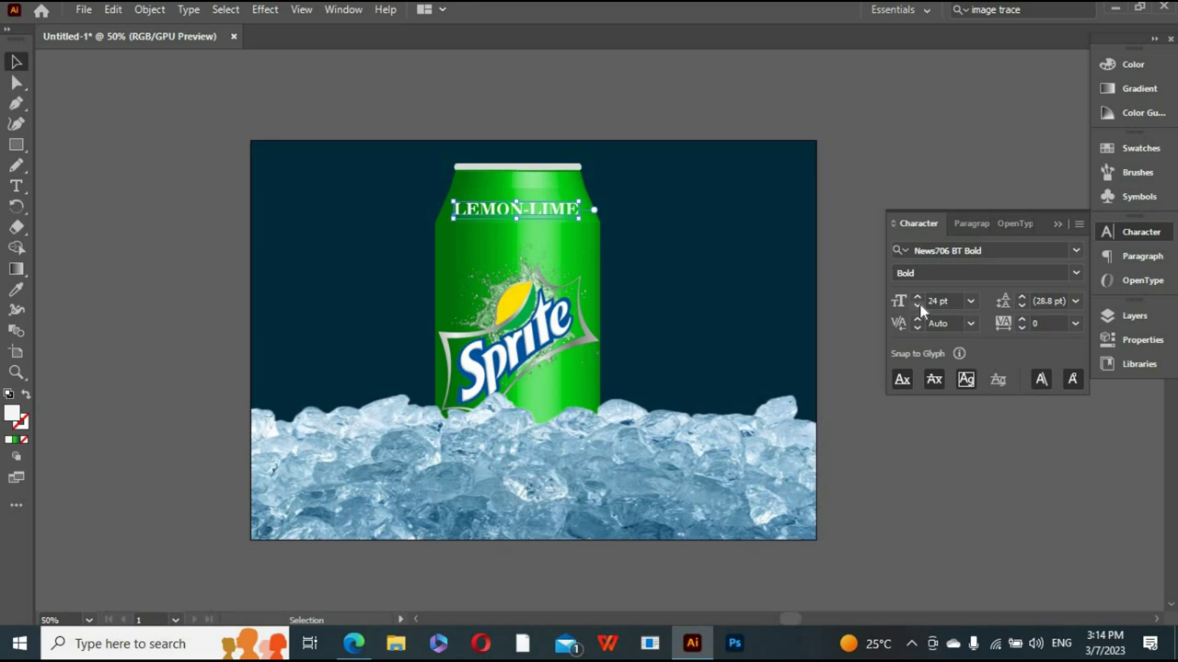
pyautogui.click(1056, 223)
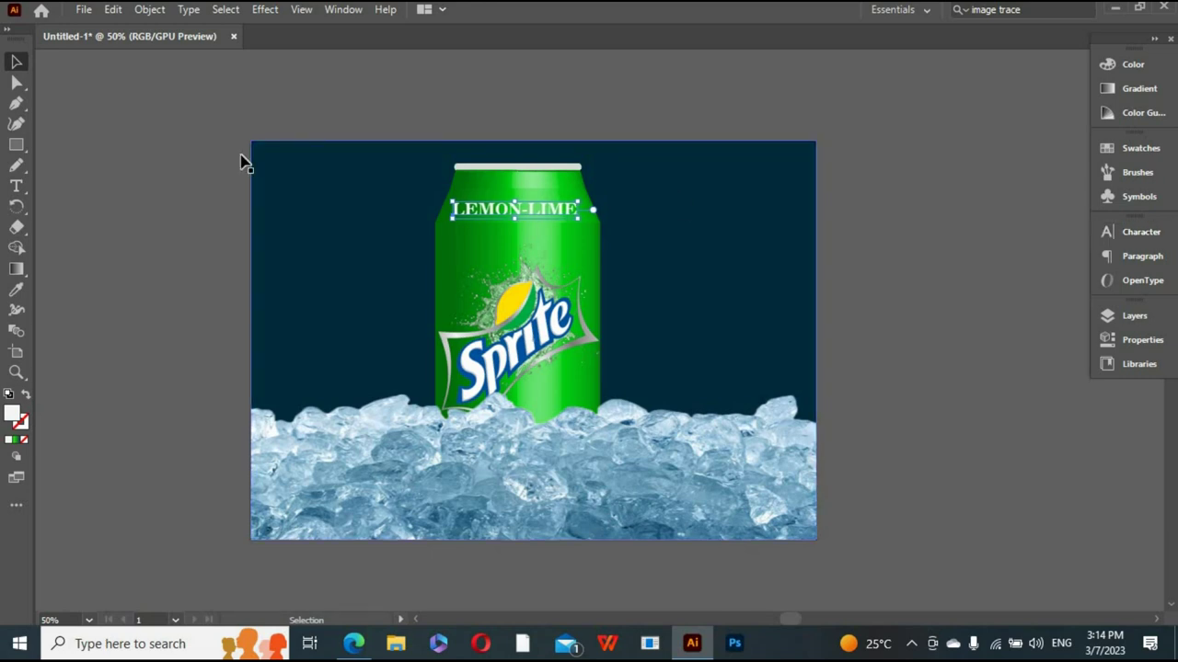
pyautogui.click(120, 116)
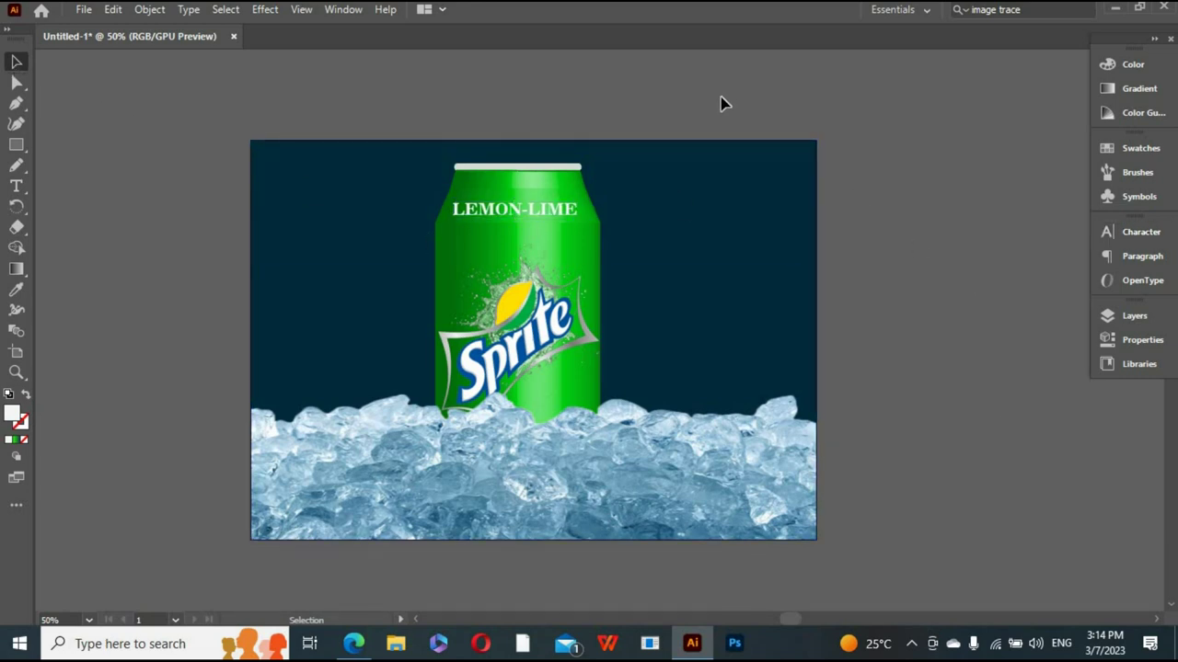